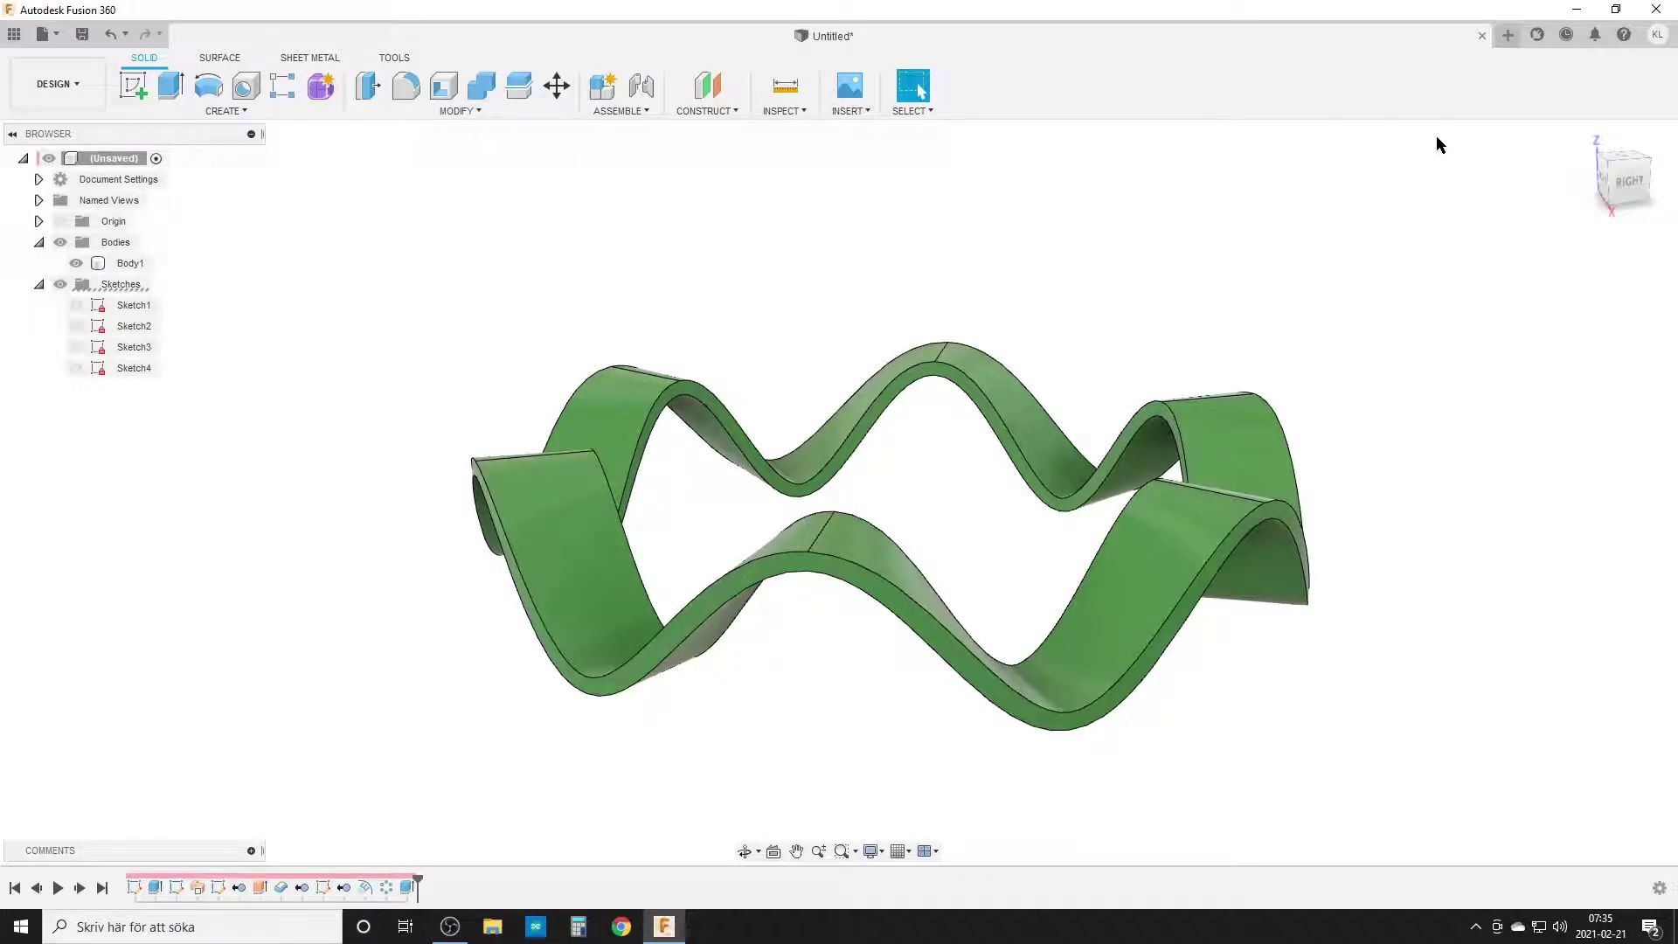
Step: Create a new design and add an active internal component named Washer to it
left_click(1508, 35)
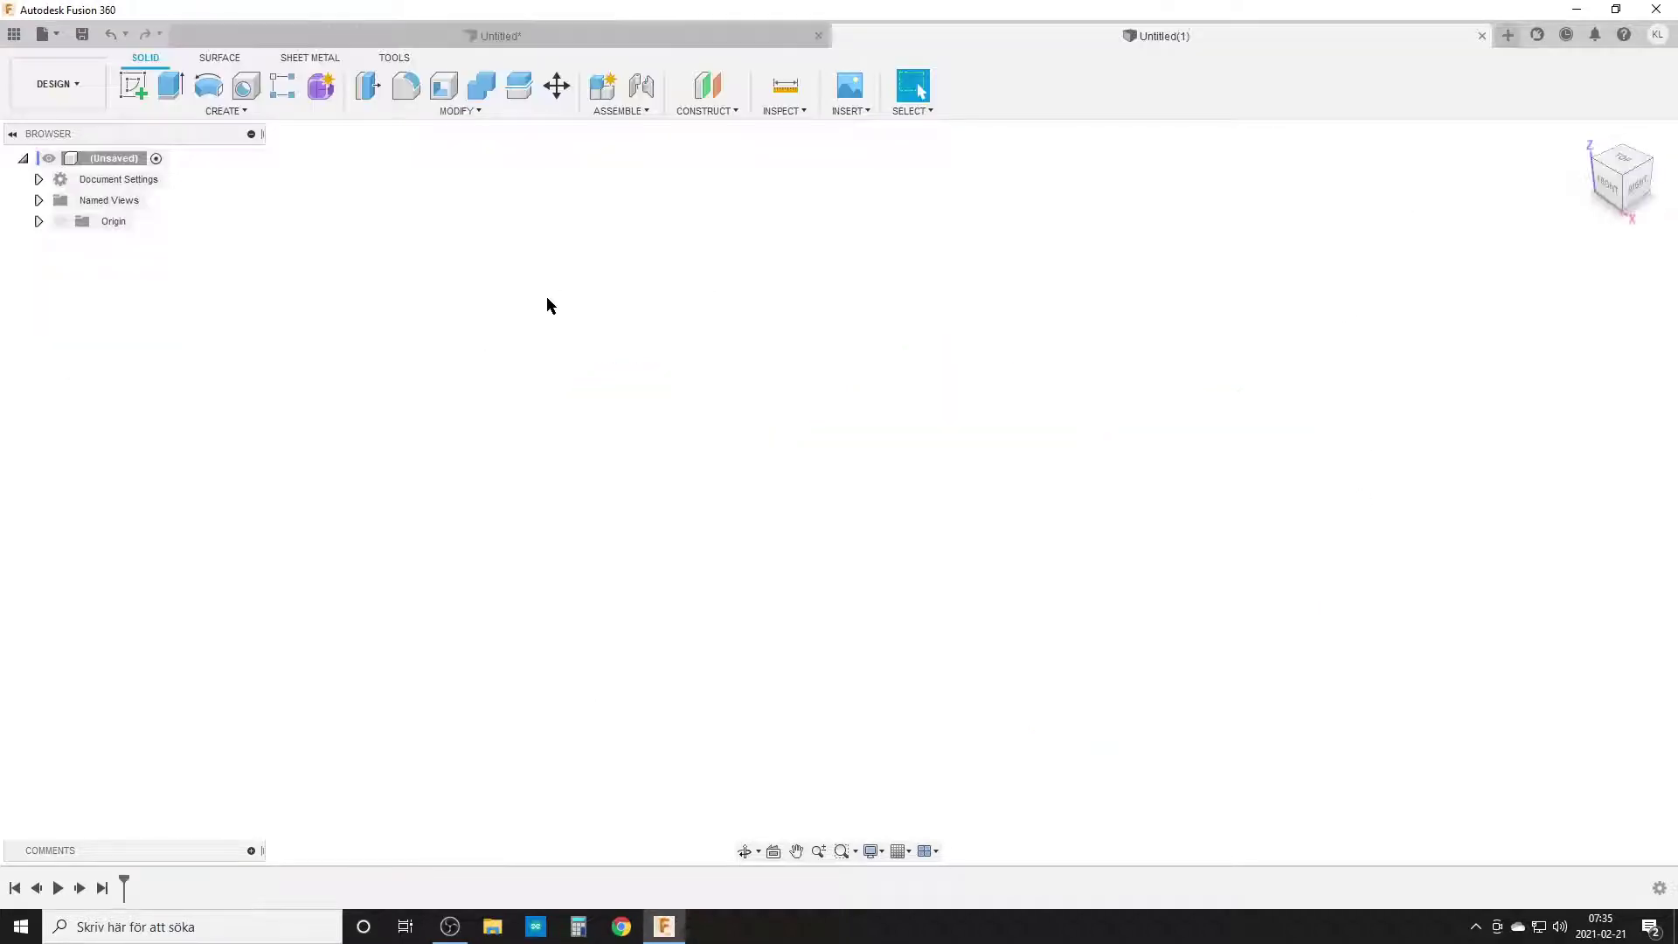
right_click(113, 159)
left_click(198, 170)
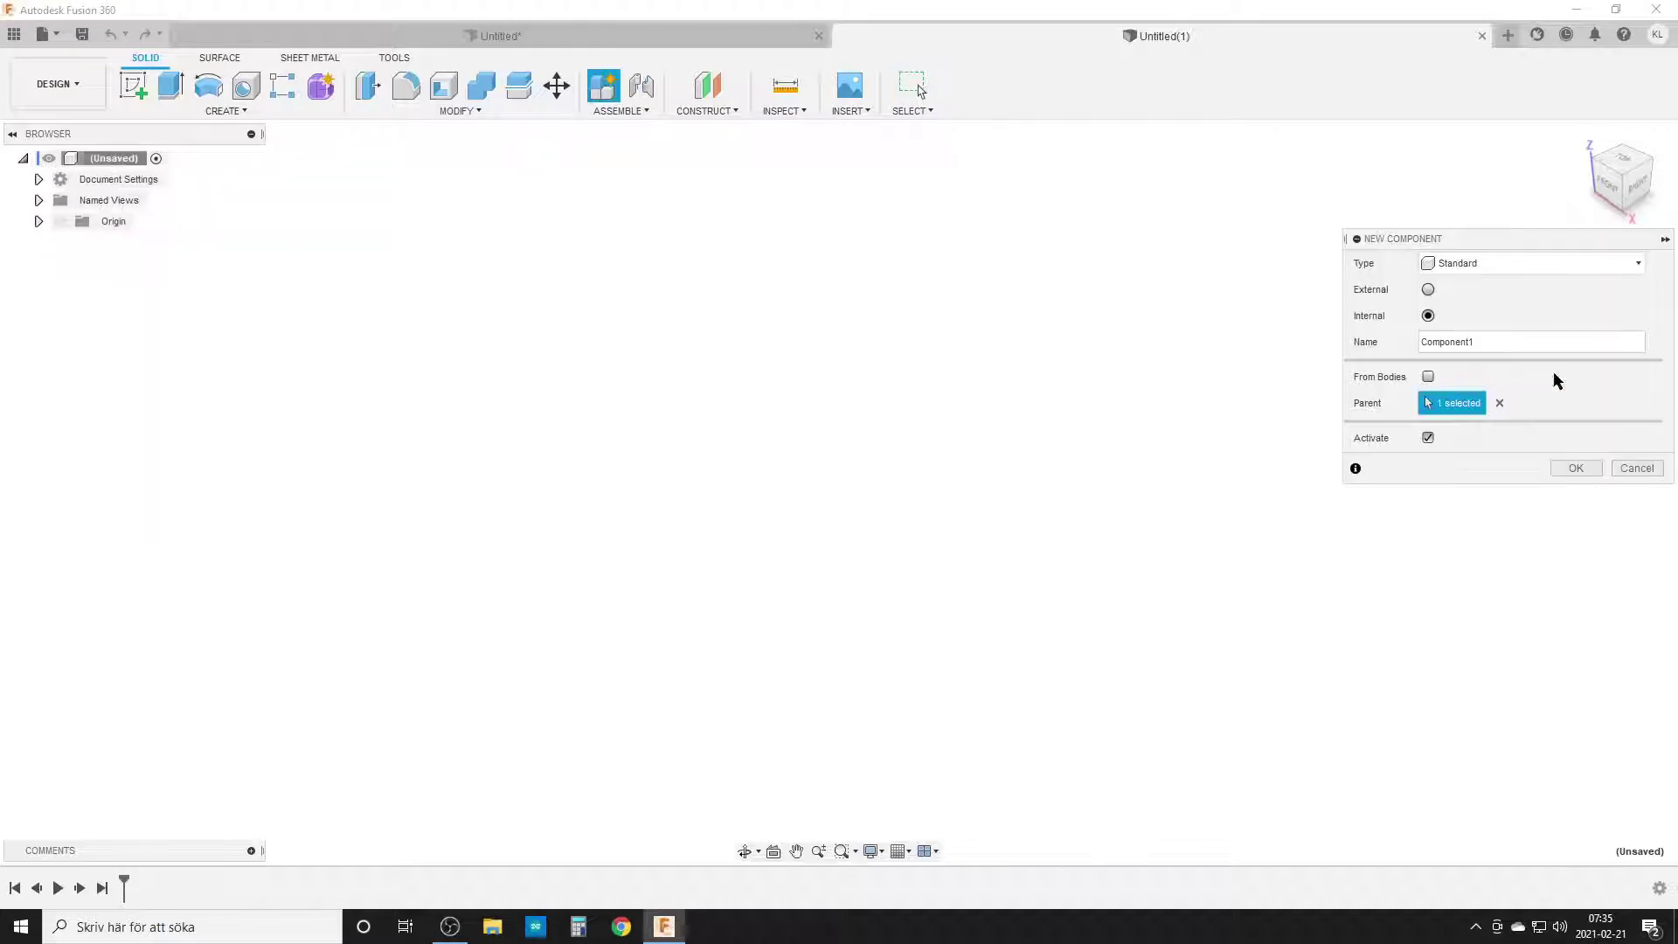
left_click(1518, 342)
type("Washer")
key("Return")
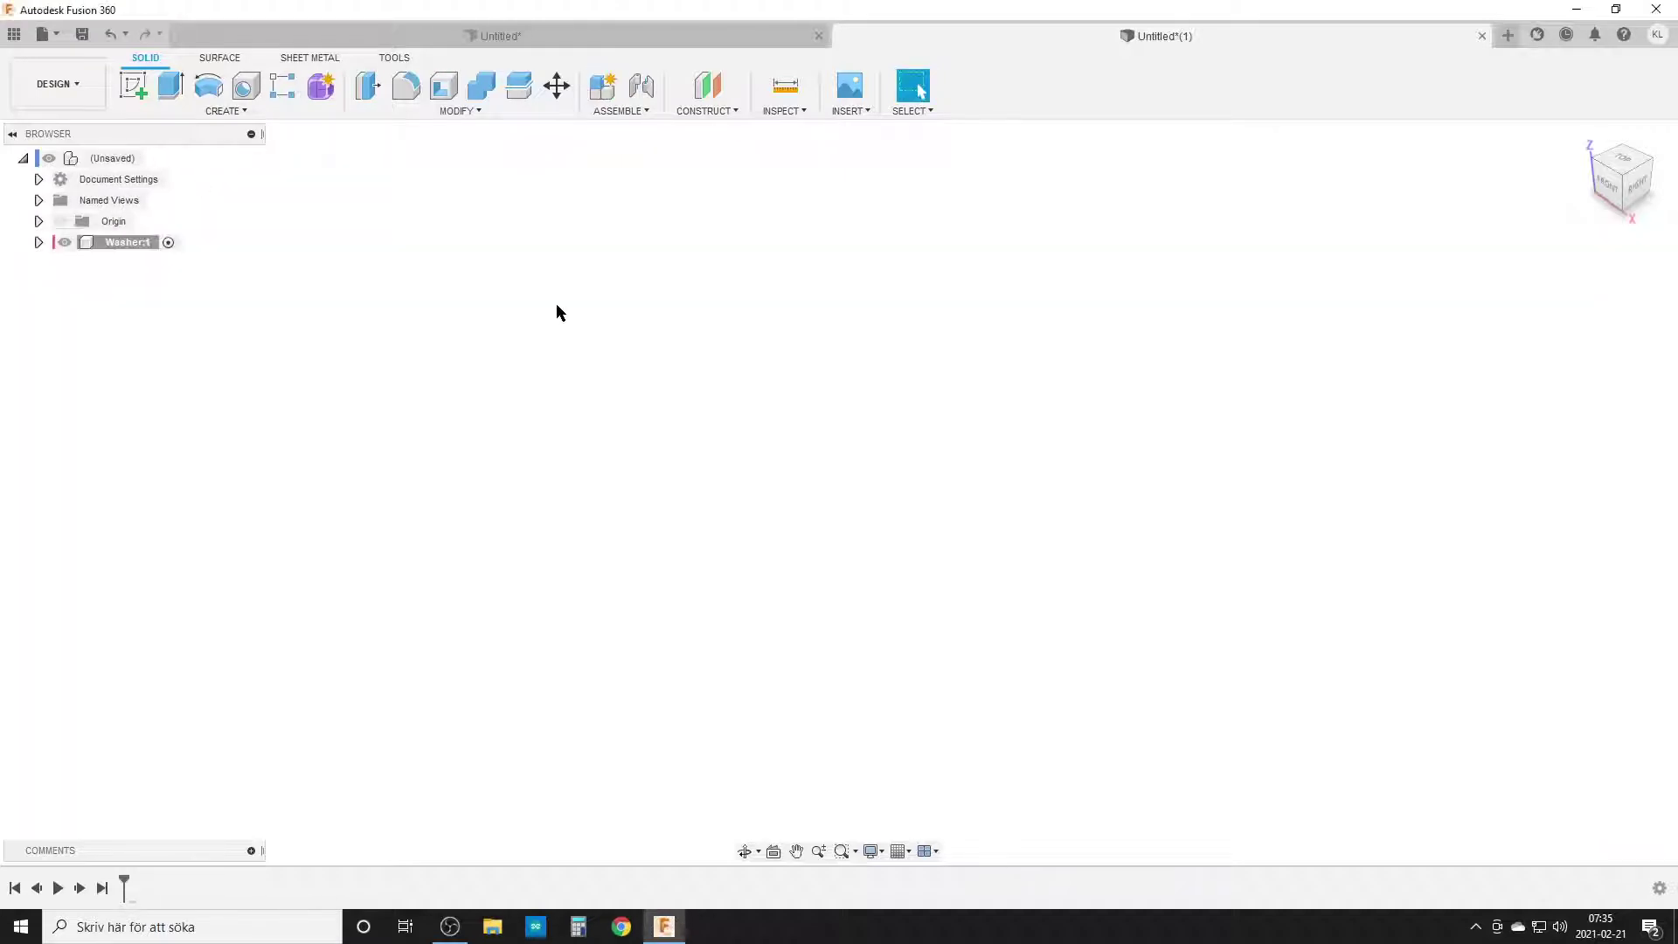
Step: Add a user parameter named ID in mm with the expression 19
left_click(450, 111)
left_click(435, 480)
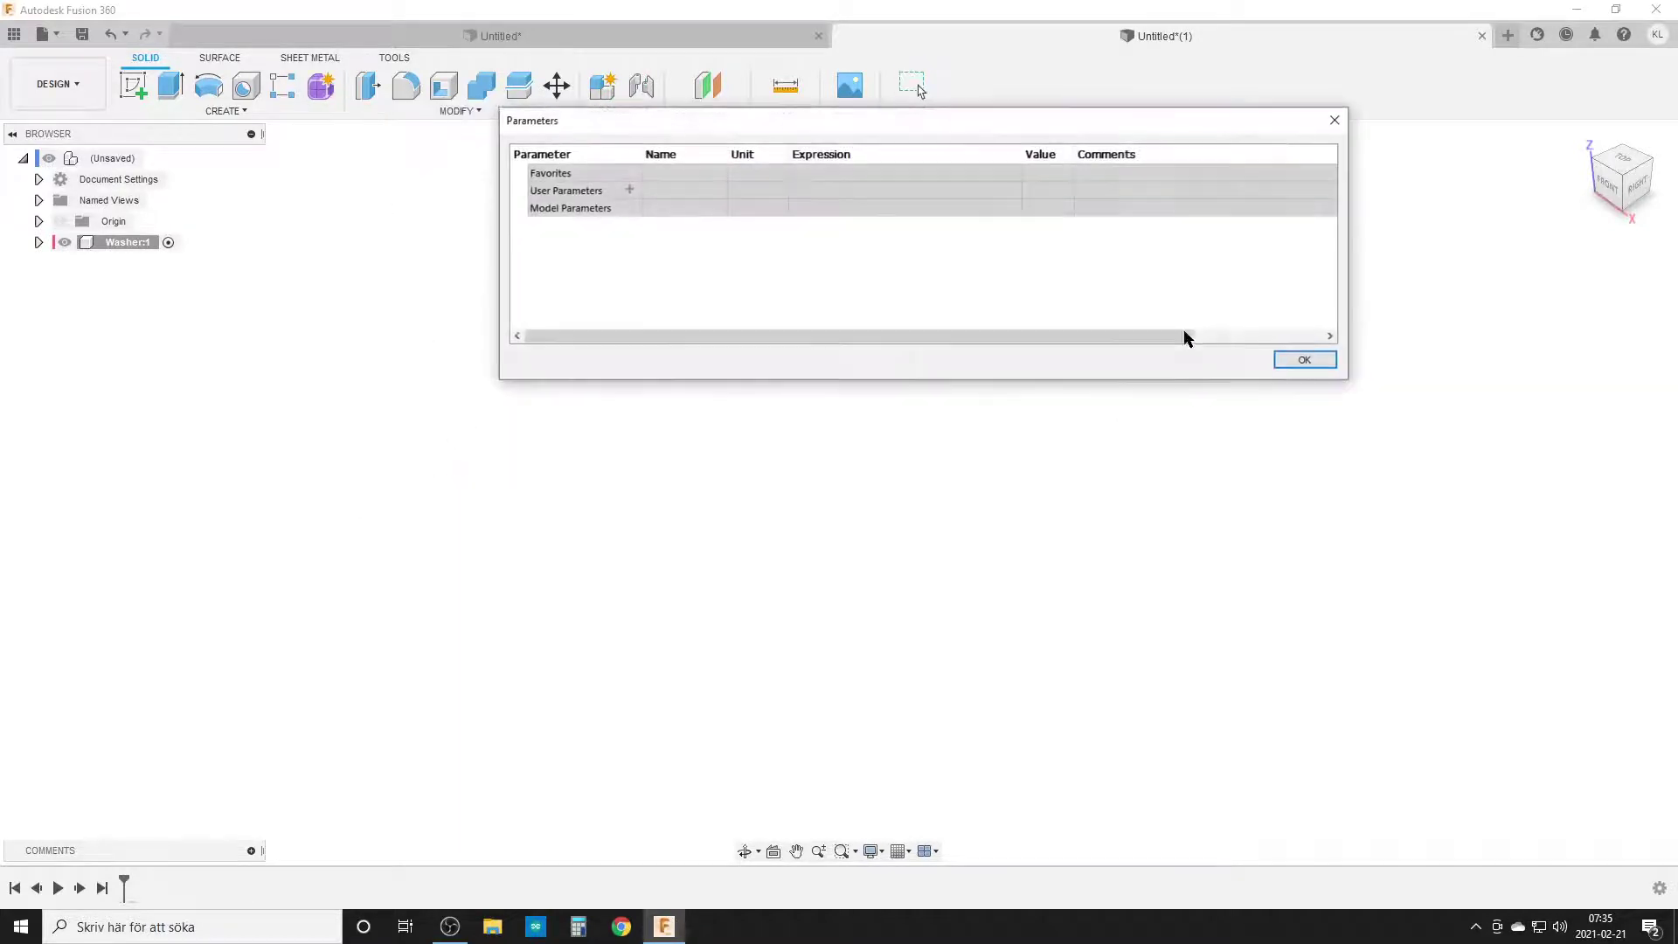
left_click(628, 190)
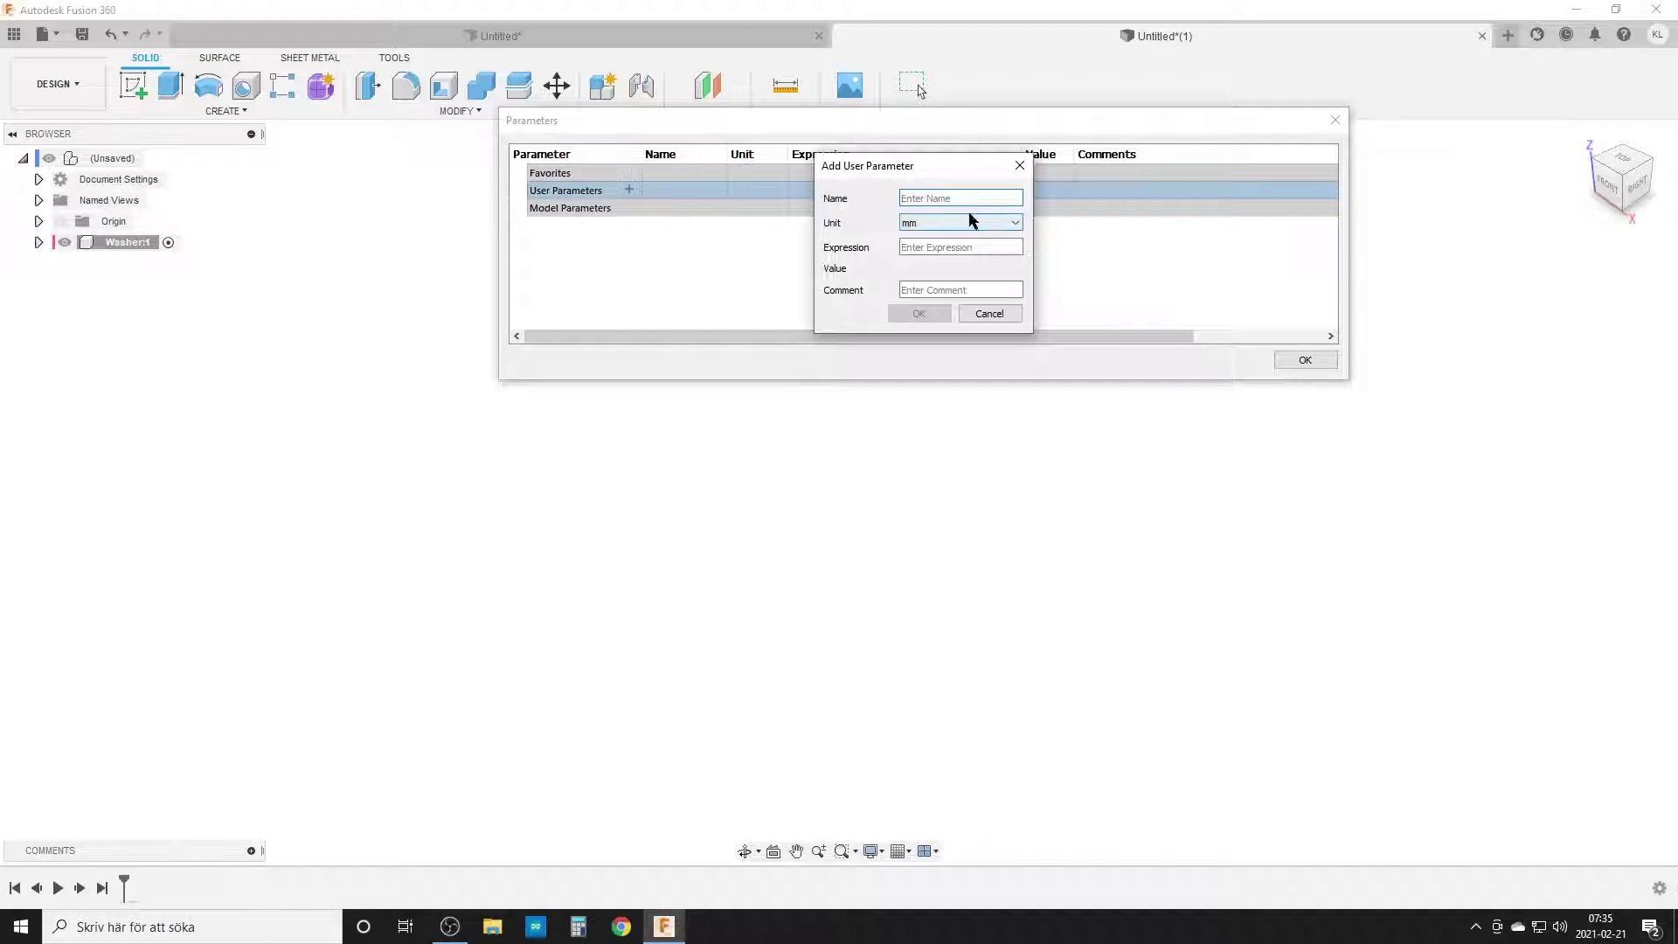
type("l")
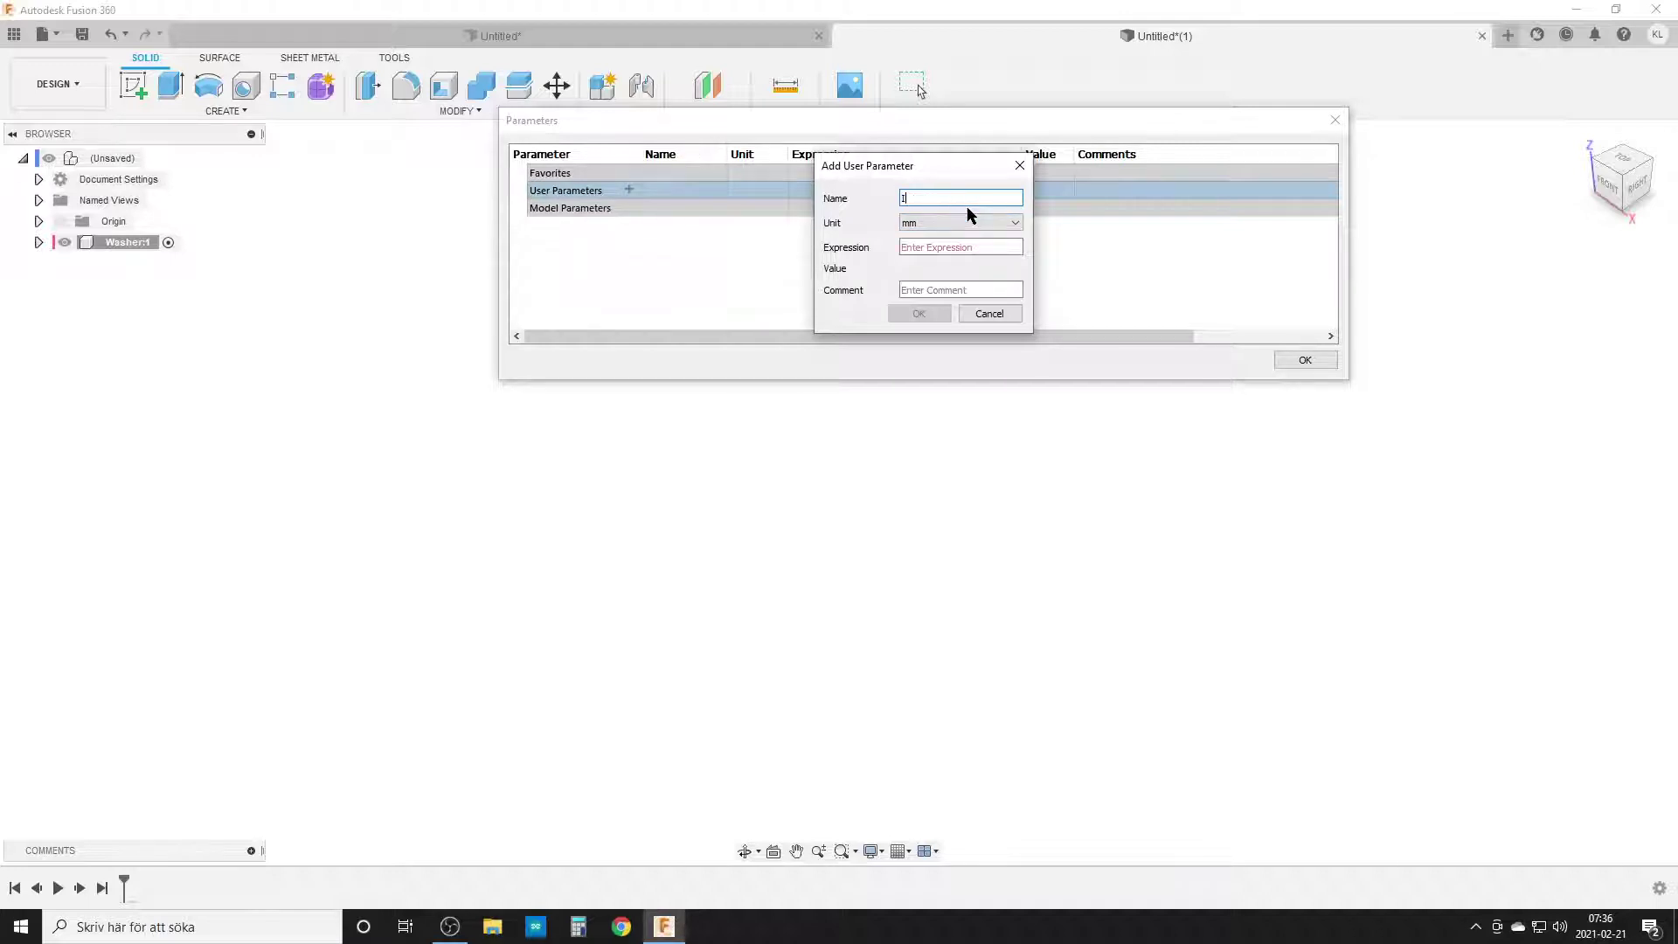
type("D")
key("Tab")
key("Tab")
type("19")
key("Return")
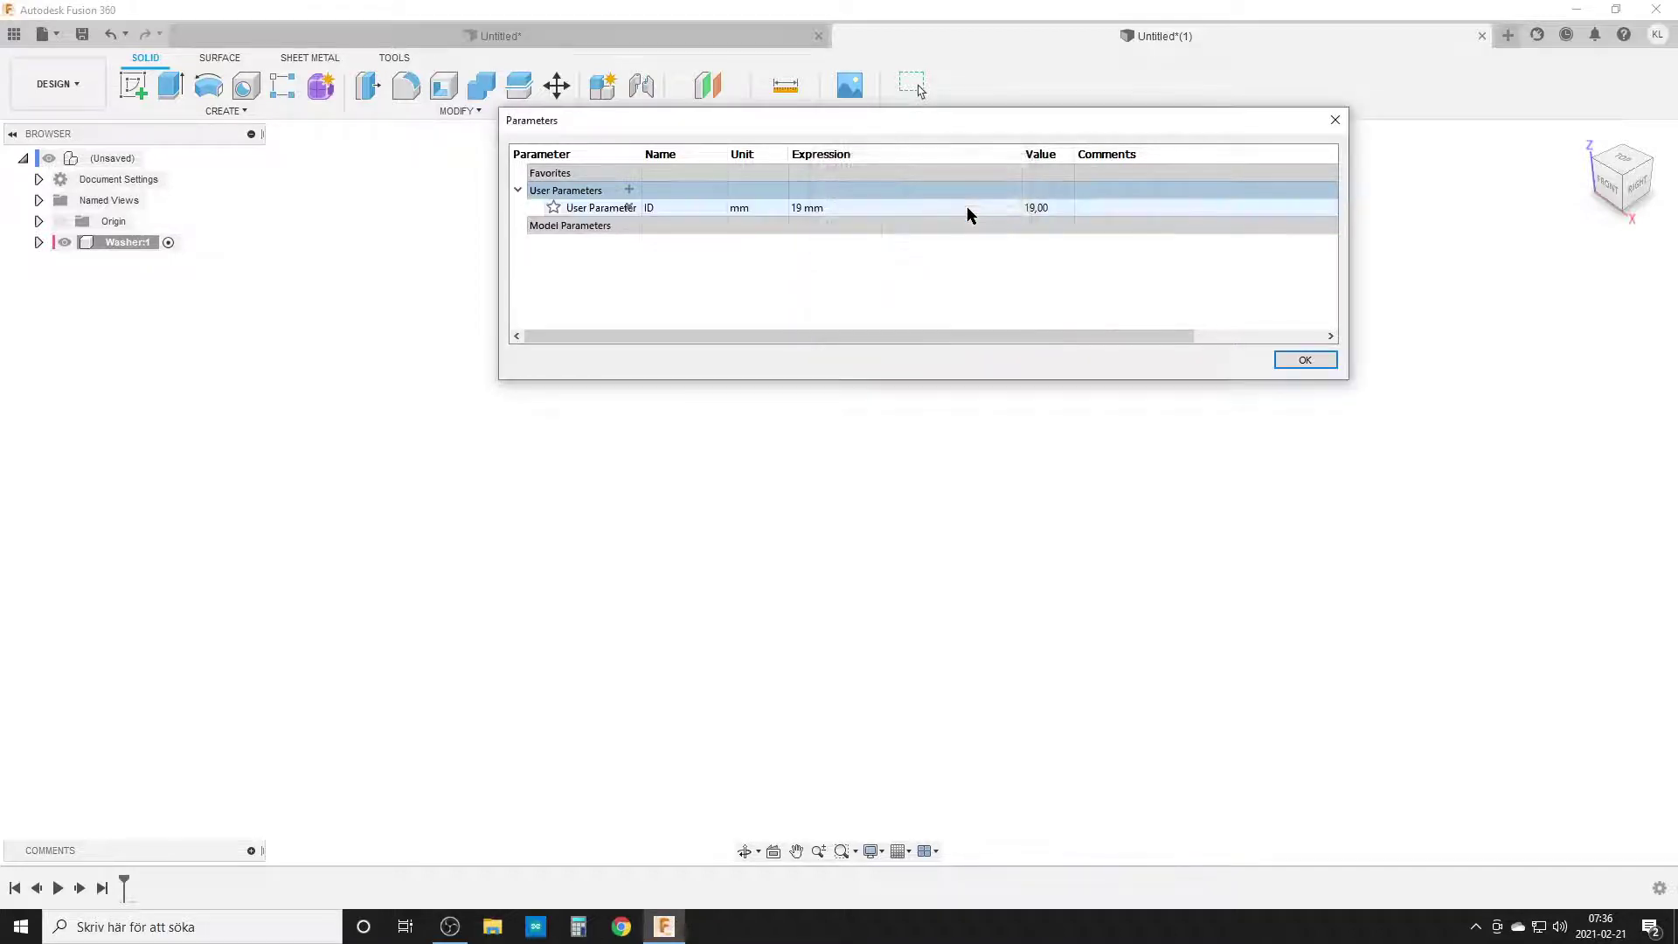
Step: Add a user parameter named OD in mm with the expression 26
left_click(629, 190)
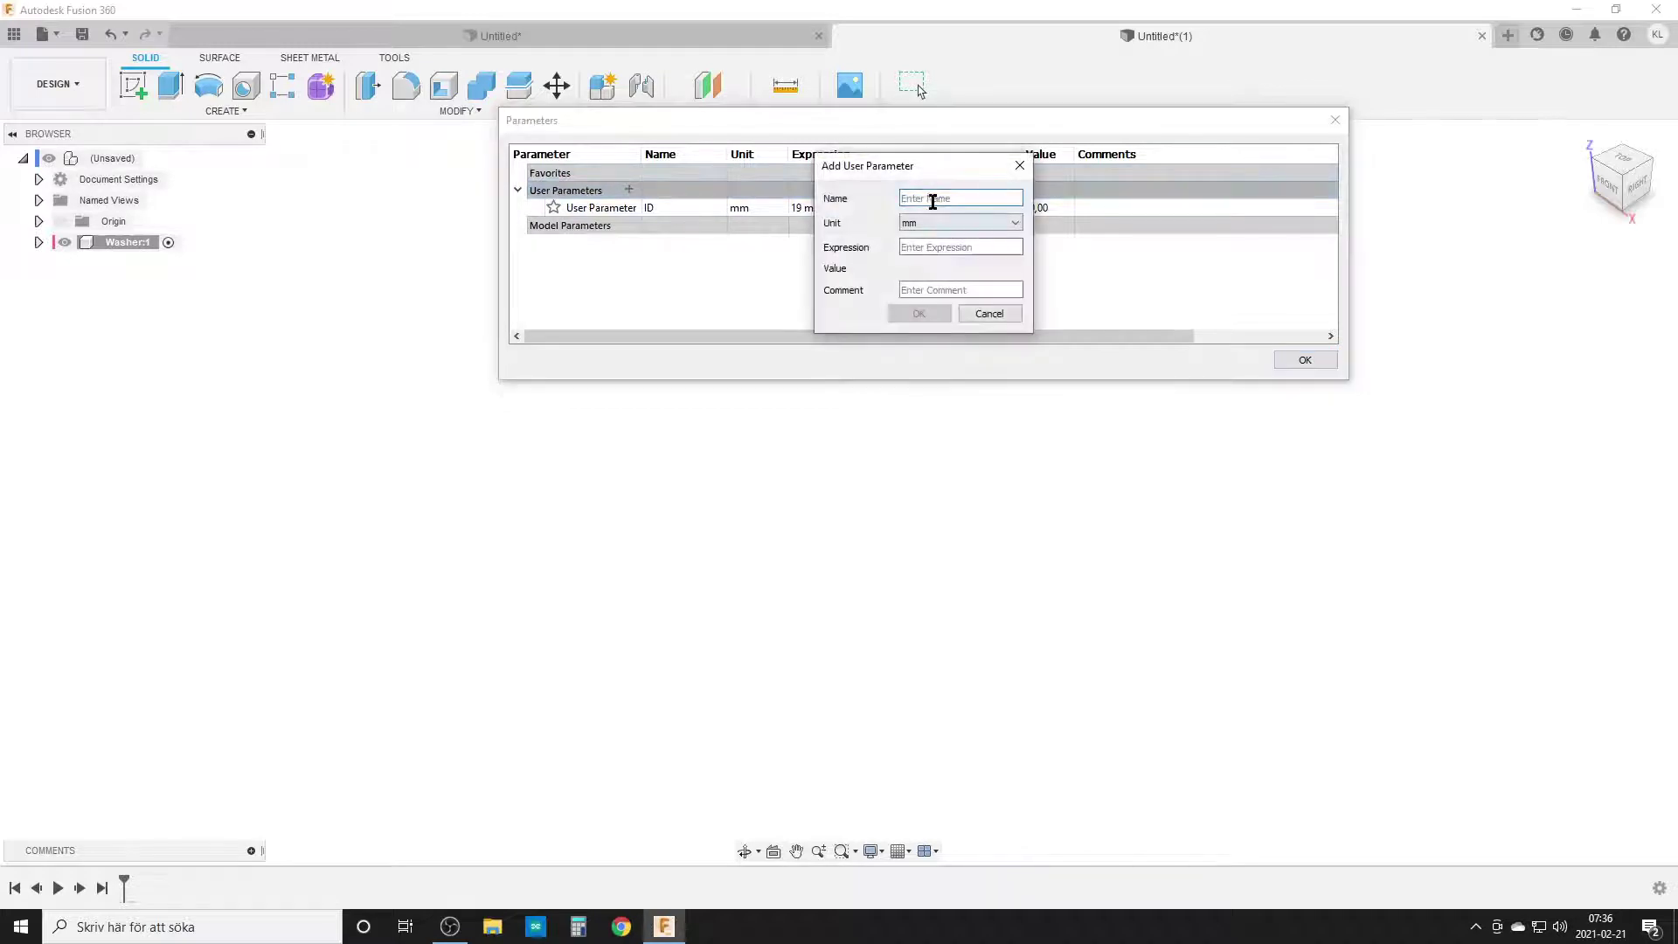
left_click(928, 198)
type("OD")
key("Tab")
key("Tab")
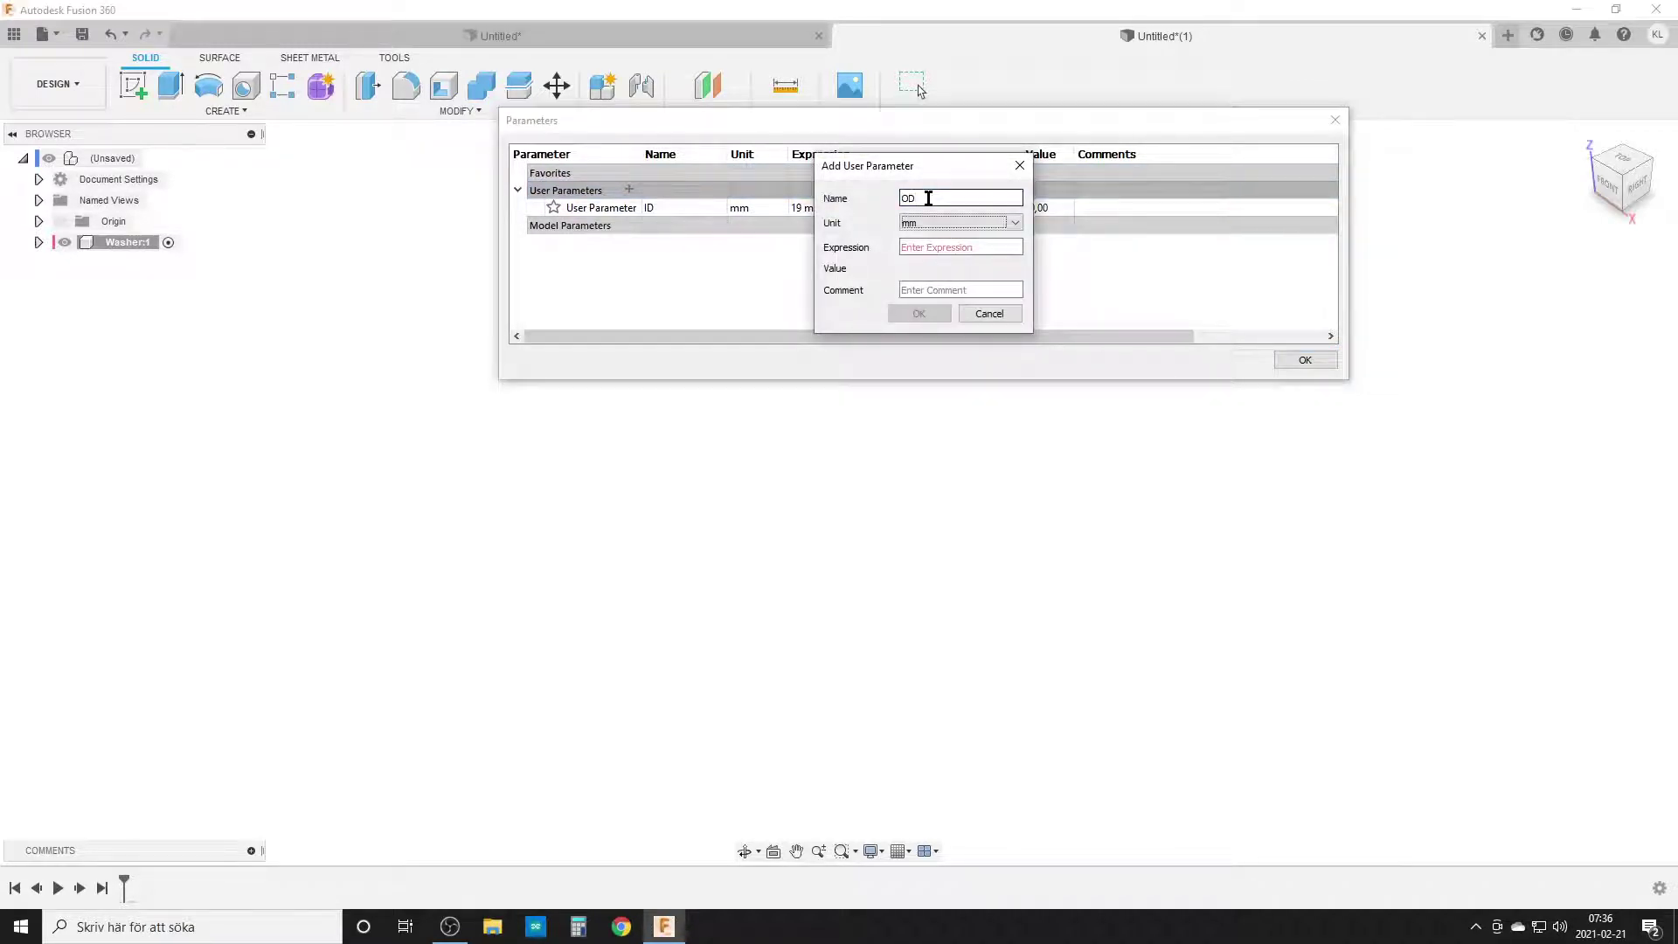
type("26")
key("Return")
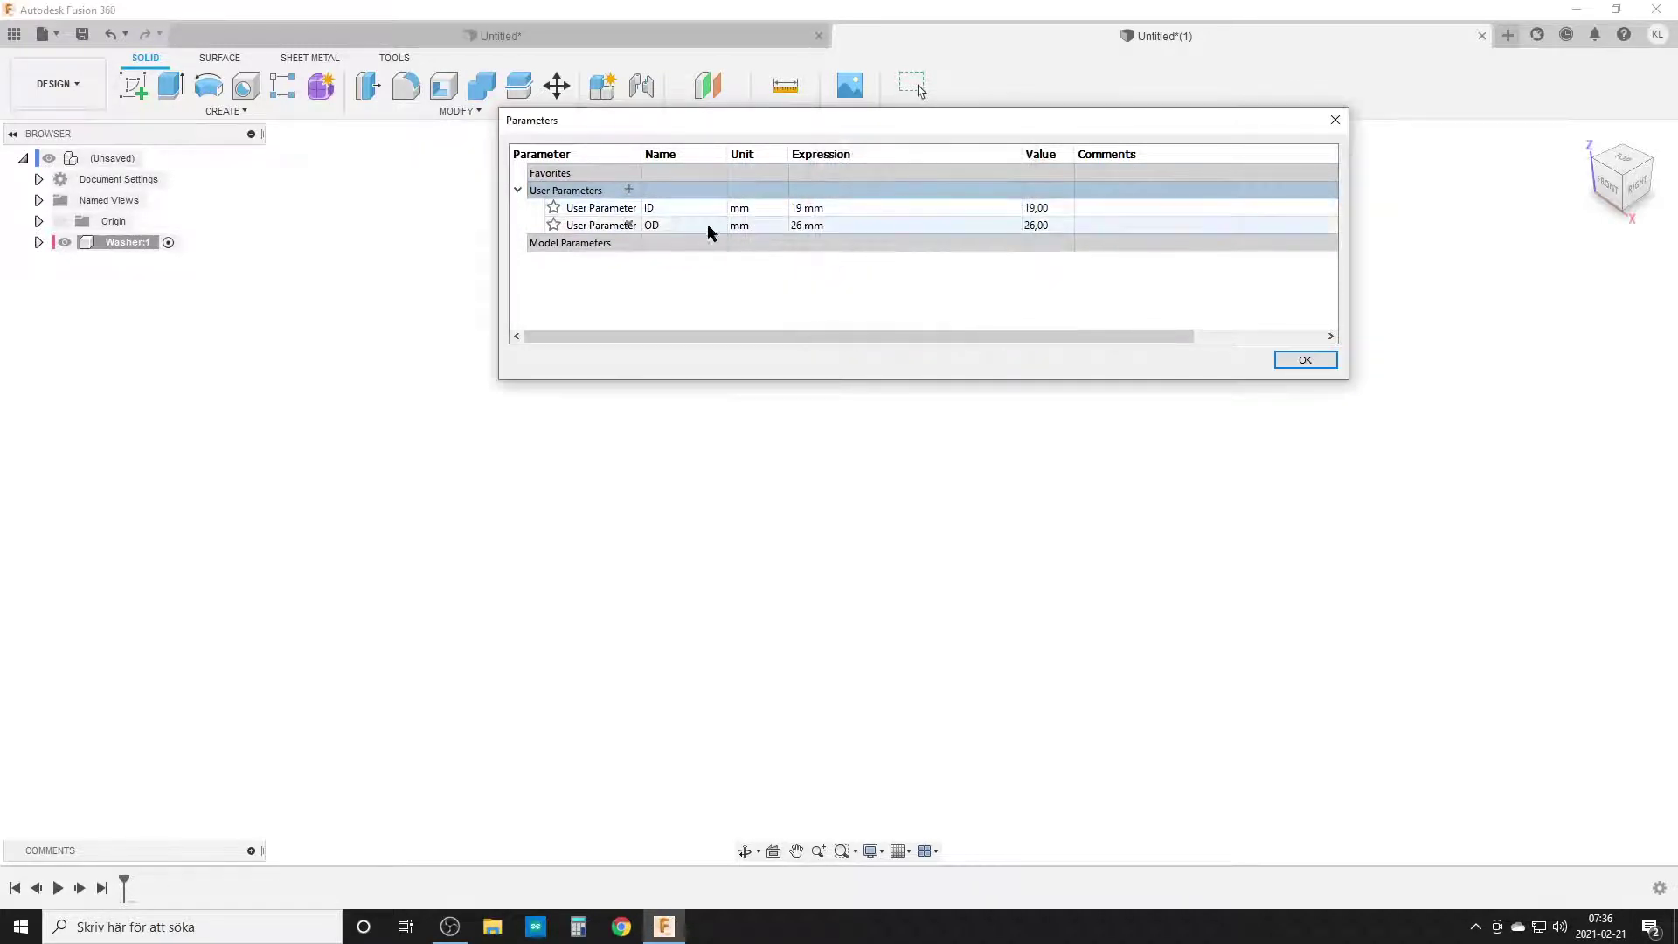
Step: Add a user parameter named Height in mm with the expression 2,5 and close the parameter list
left_click(628, 190)
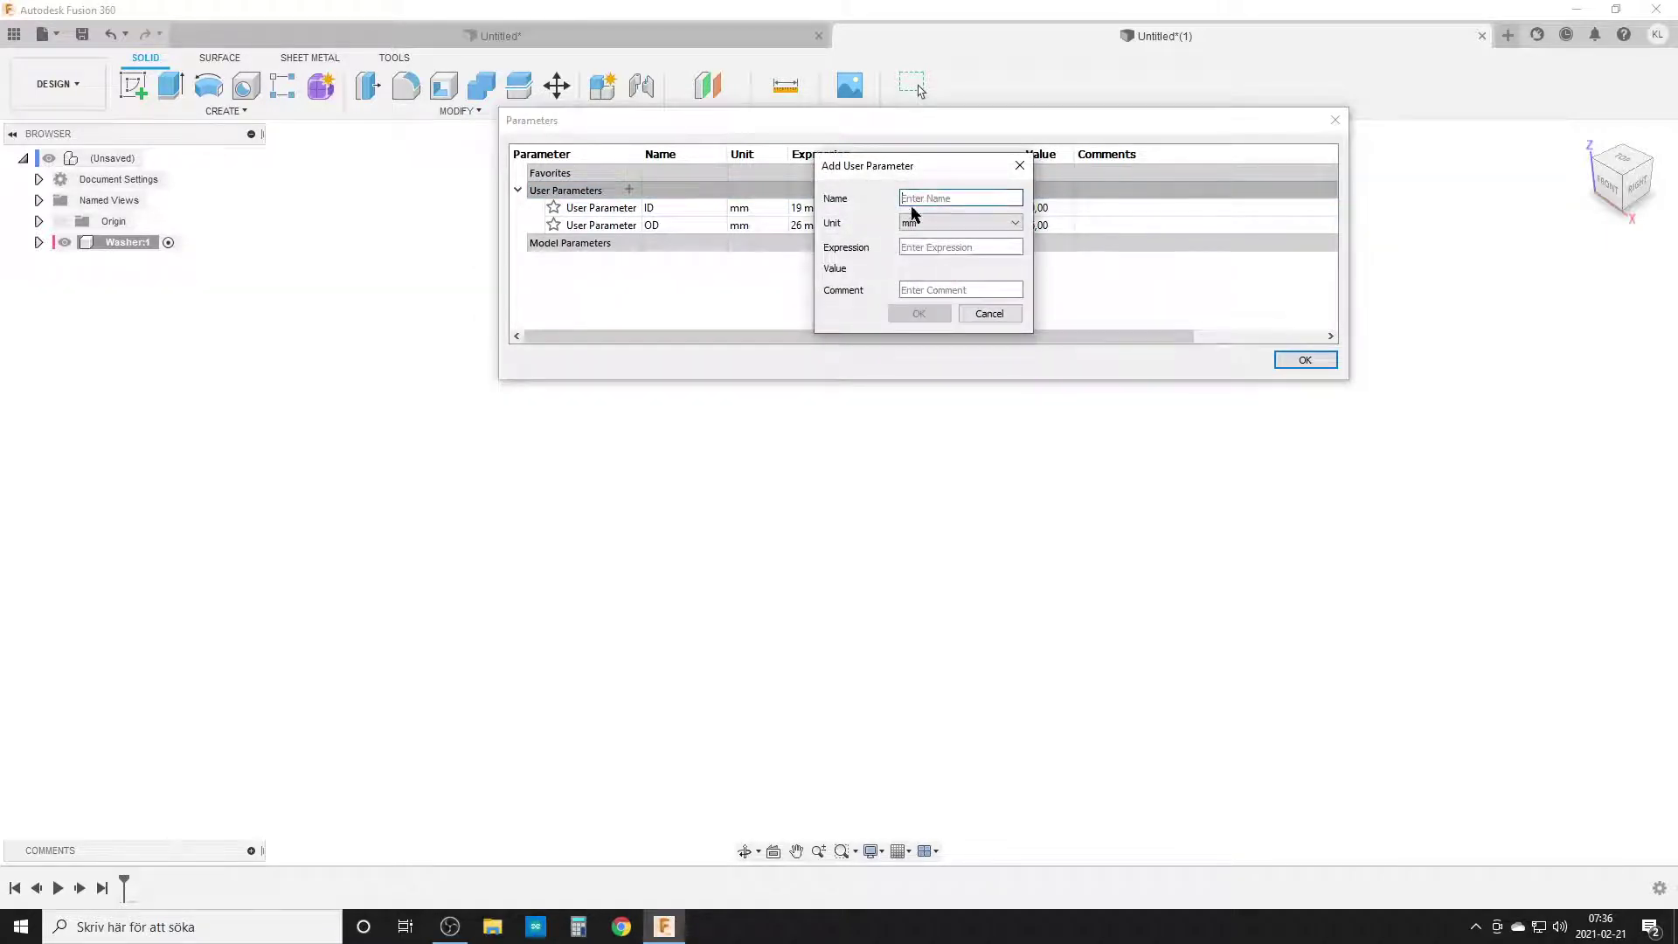
type("Height")
key("Tab")
key("Tab")
type("2,5")
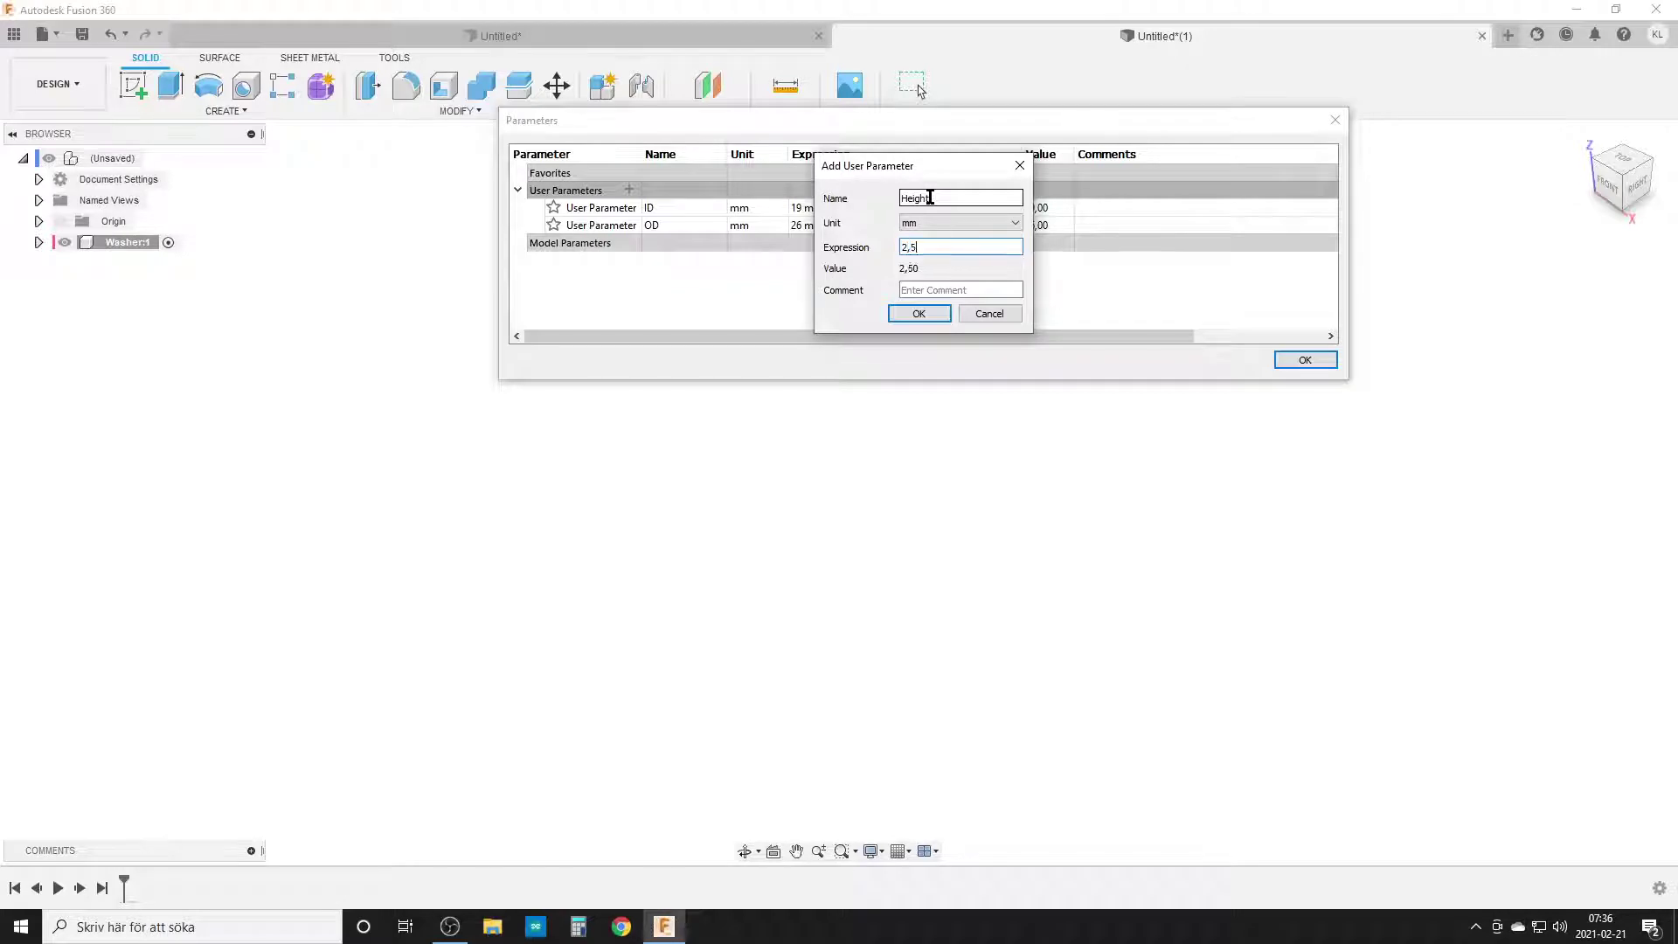
key("Return")
left_click(1302, 360)
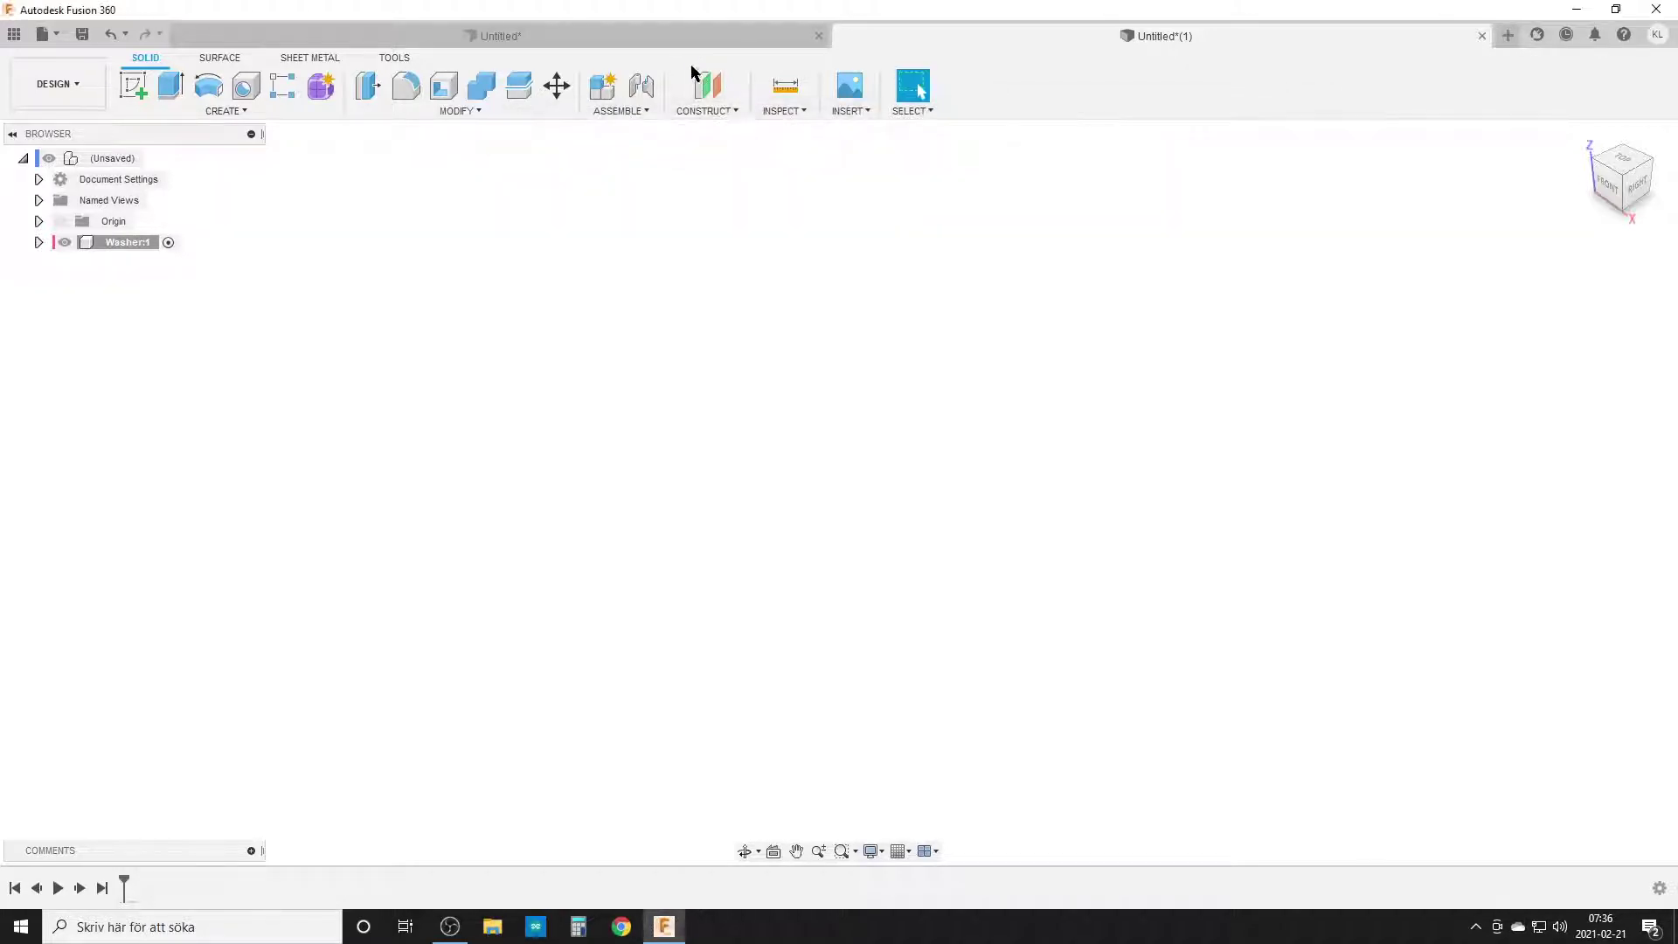
Step: Check the finished wave washer's side profile in the other design, and add a user parameter Thickness of 0,5 mm to the new design
left_click(680, 44)
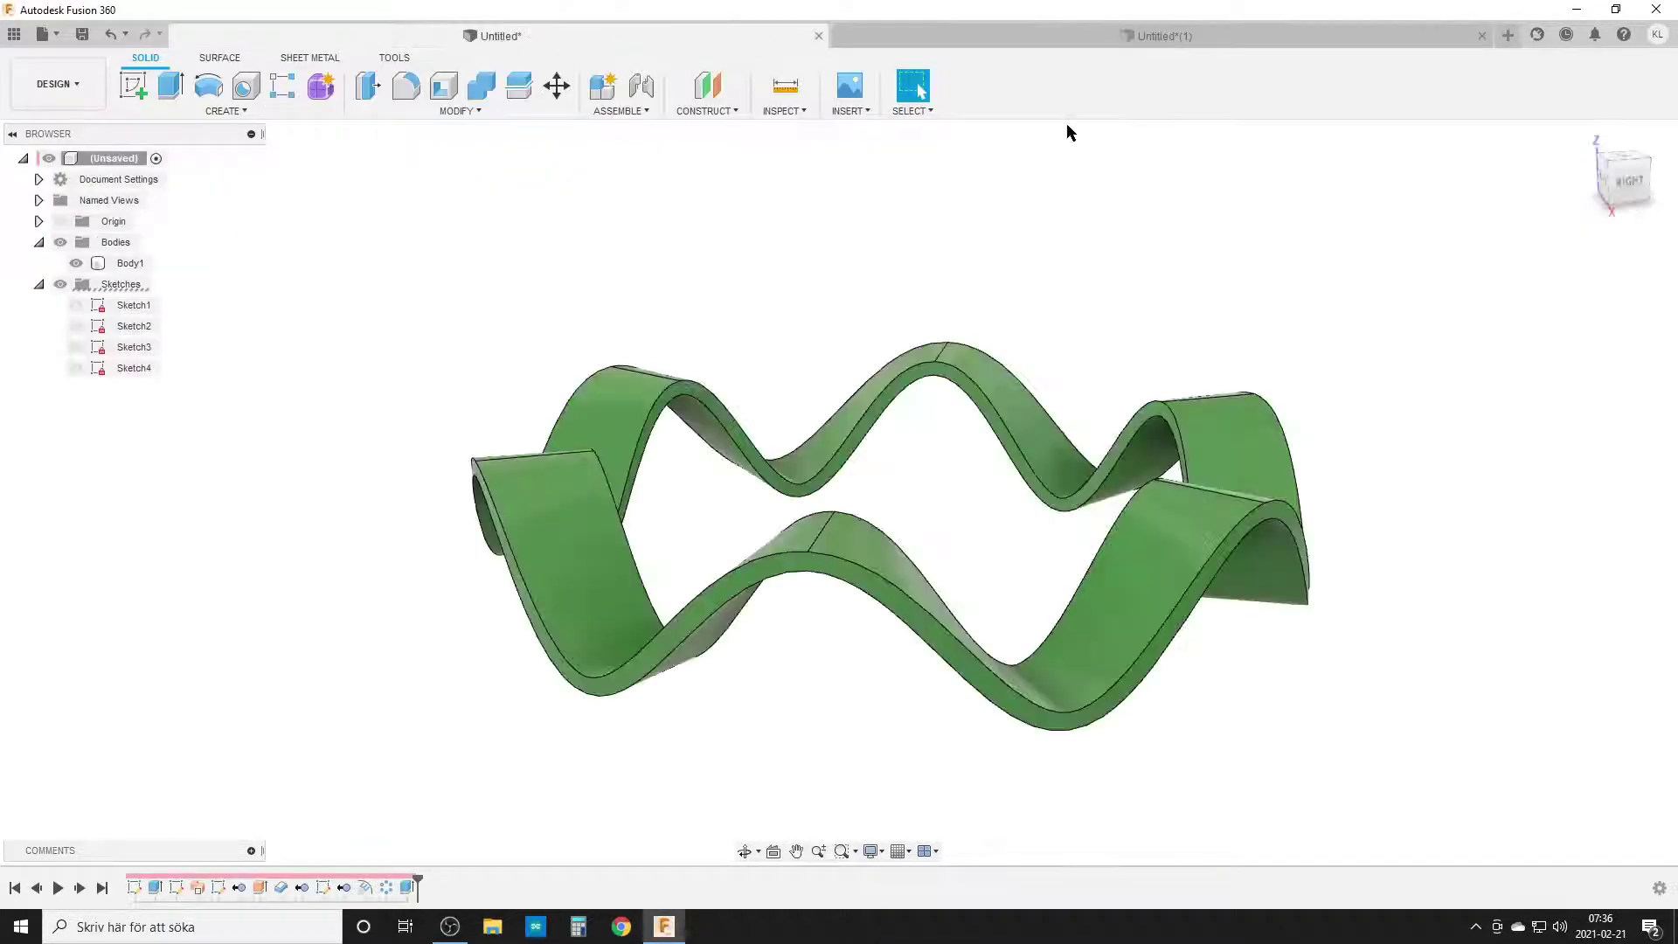
left_click(1637, 186)
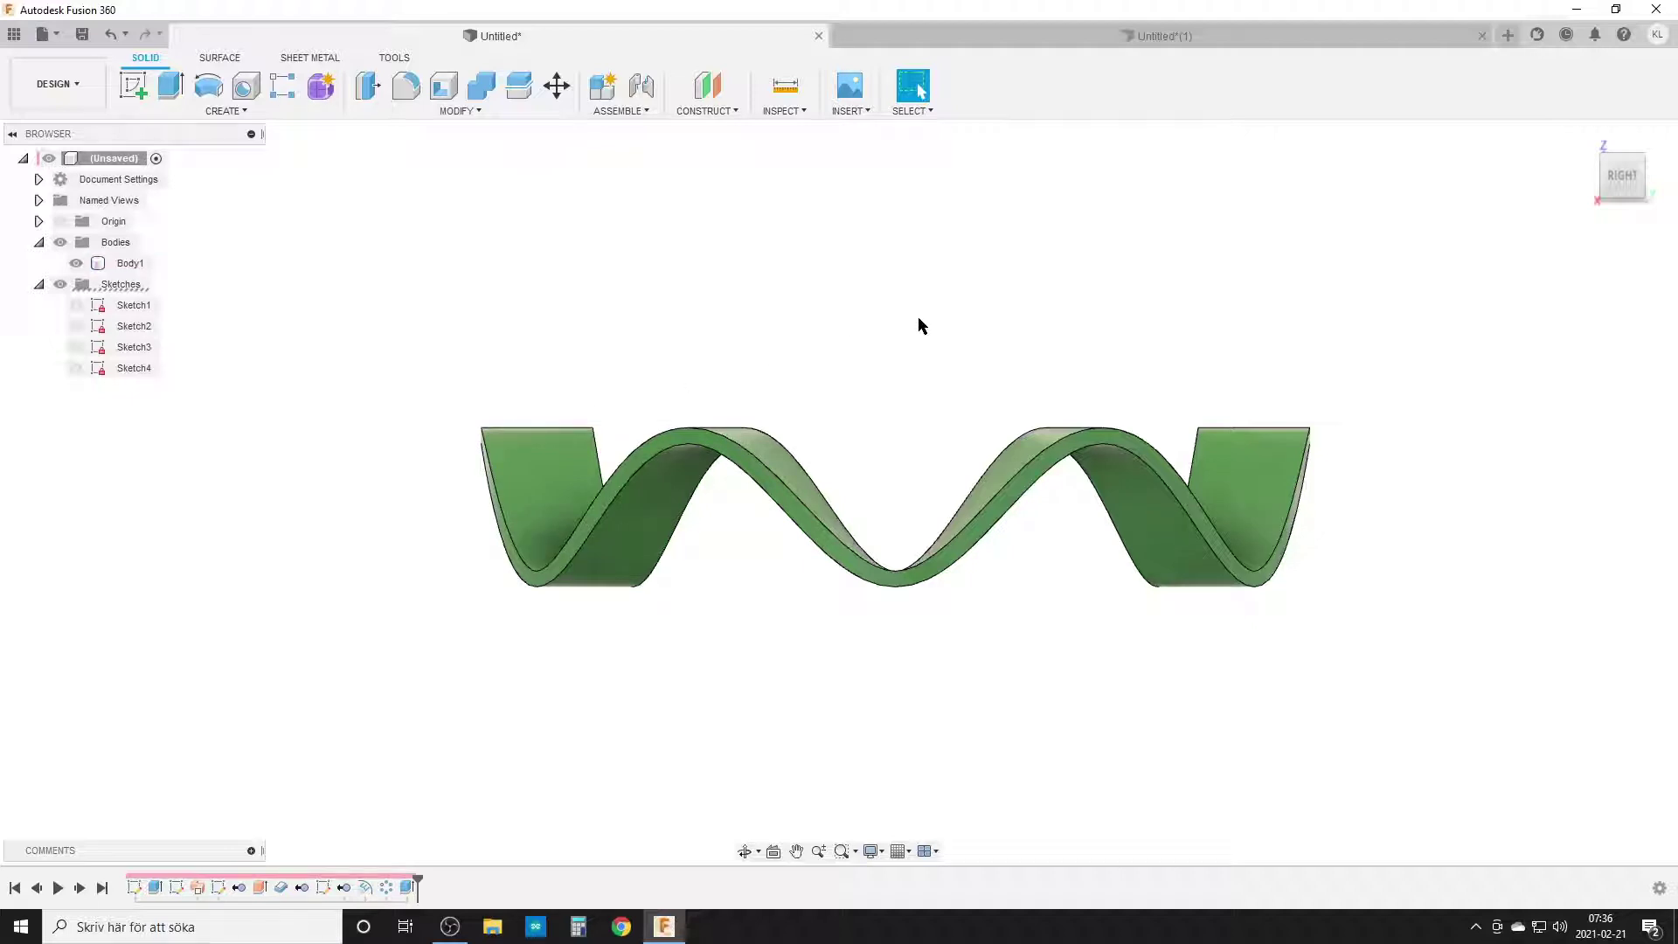
left_click(978, 37)
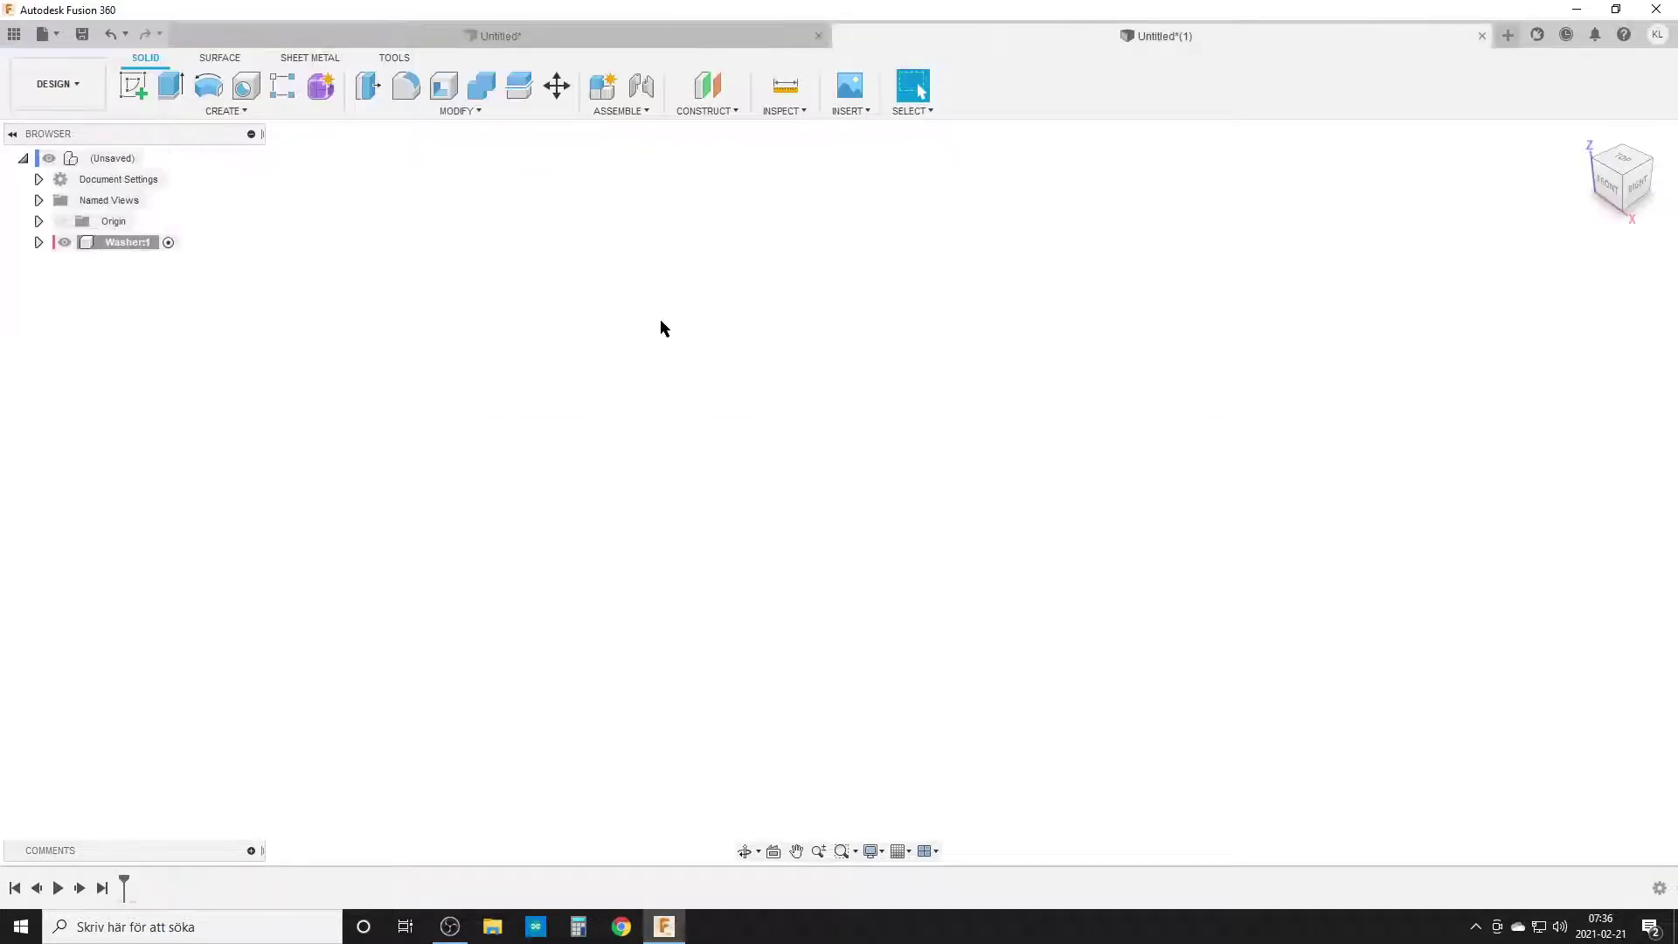
left_click(456, 112)
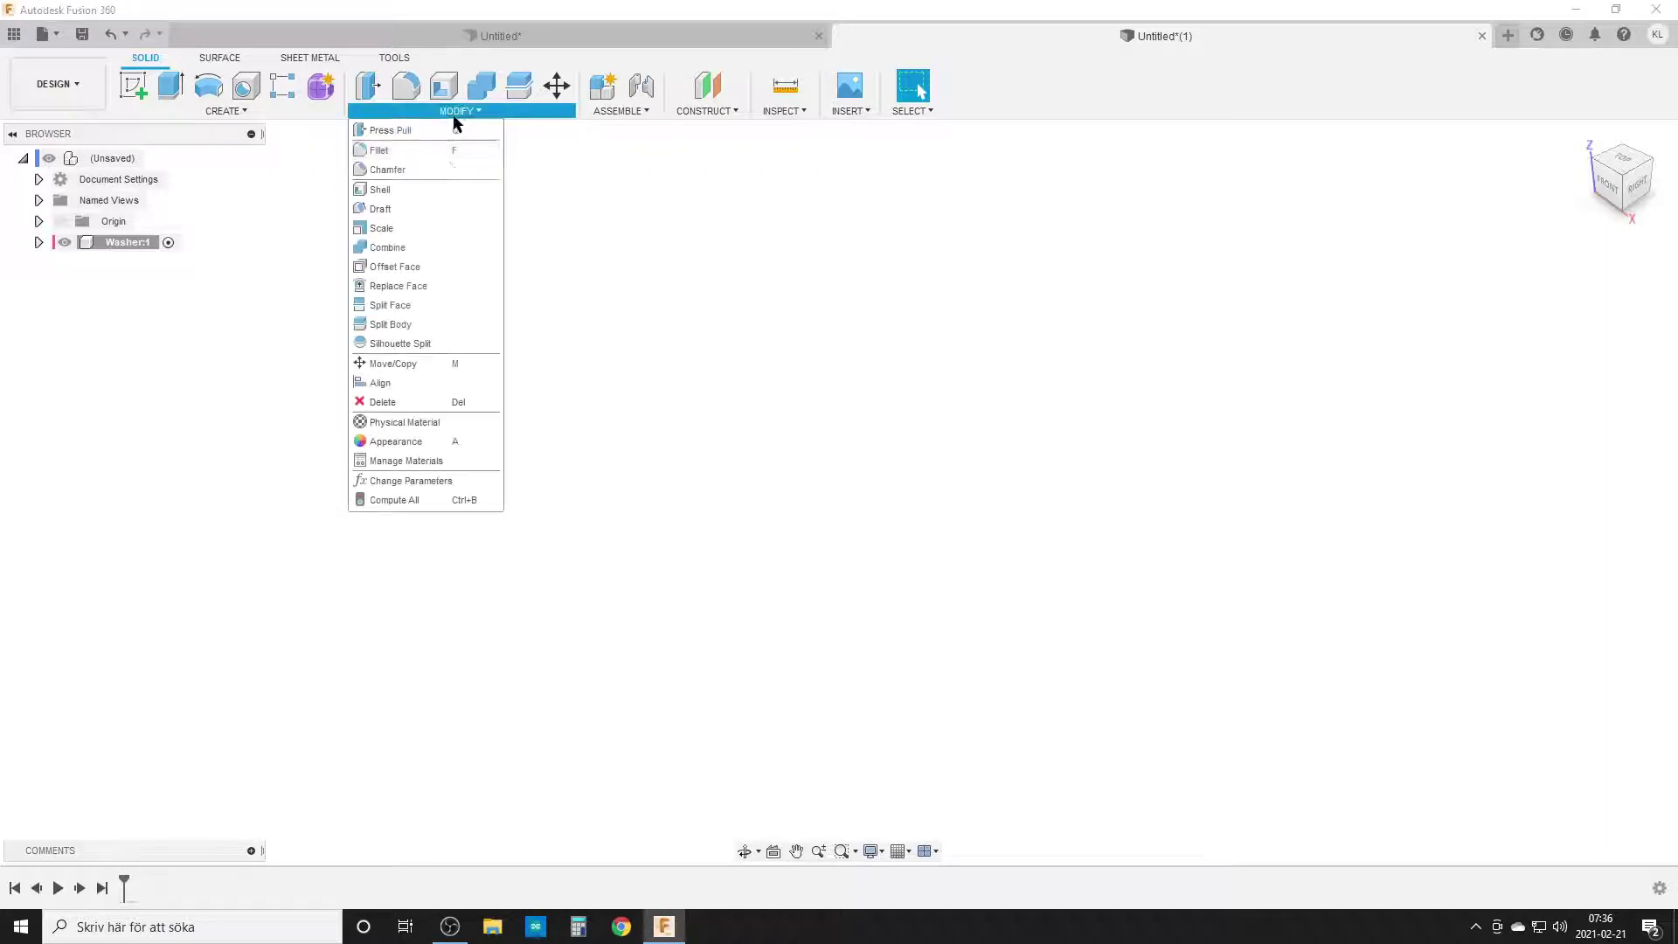
left_click(409, 481)
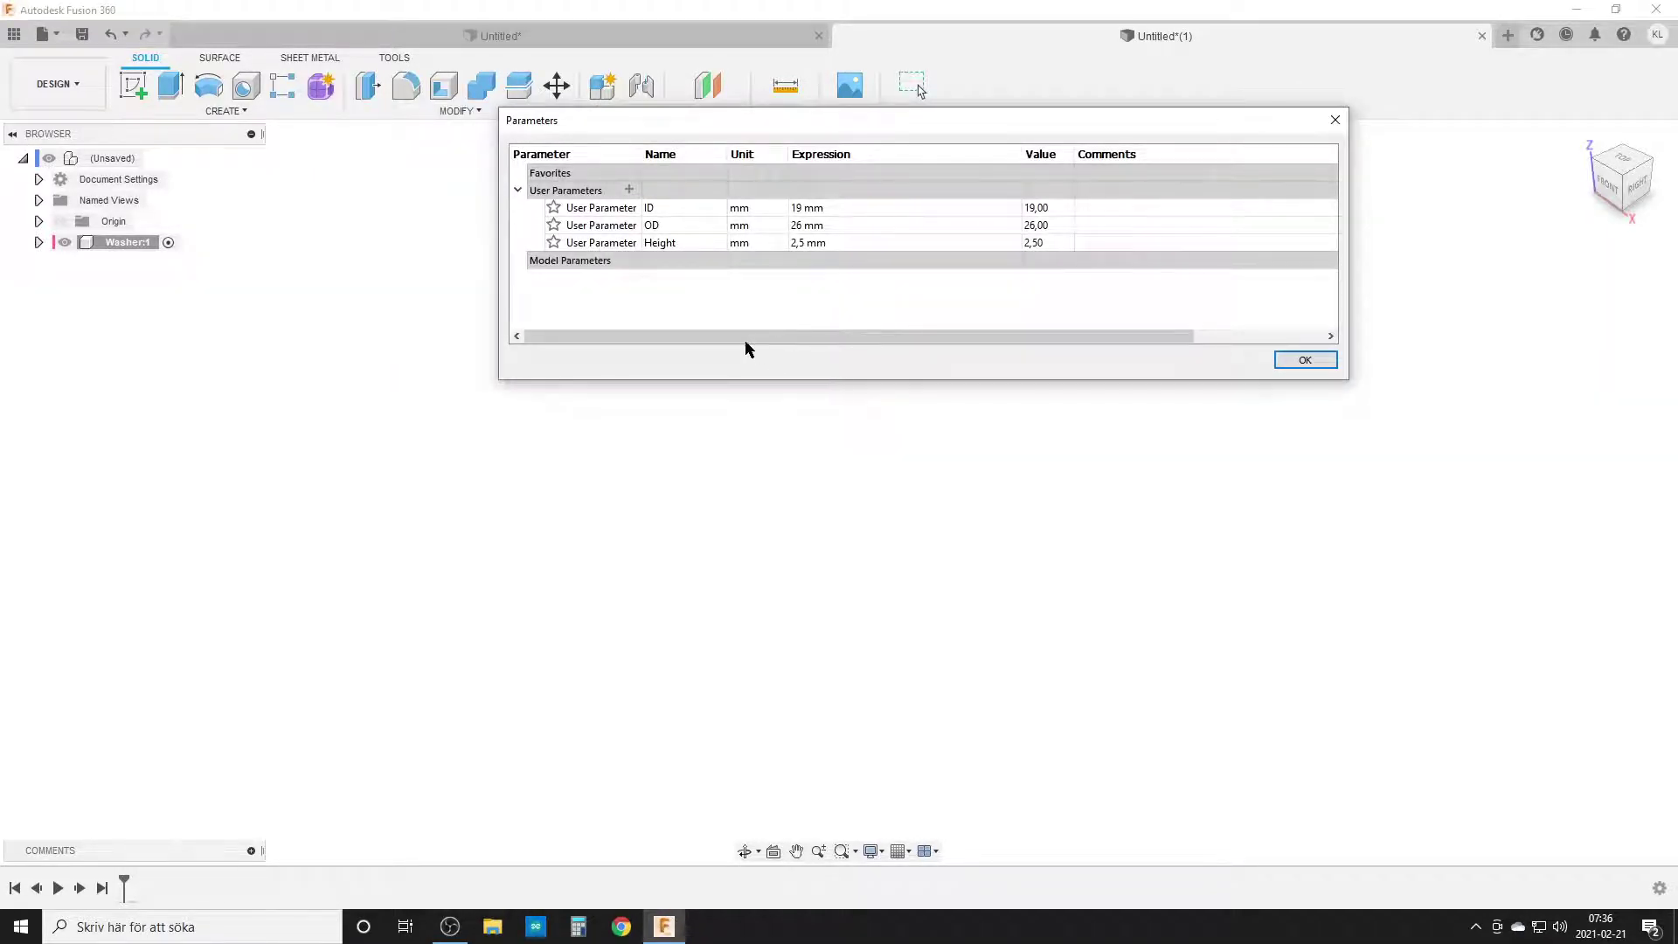
left_click(629, 190)
type("Thickness")
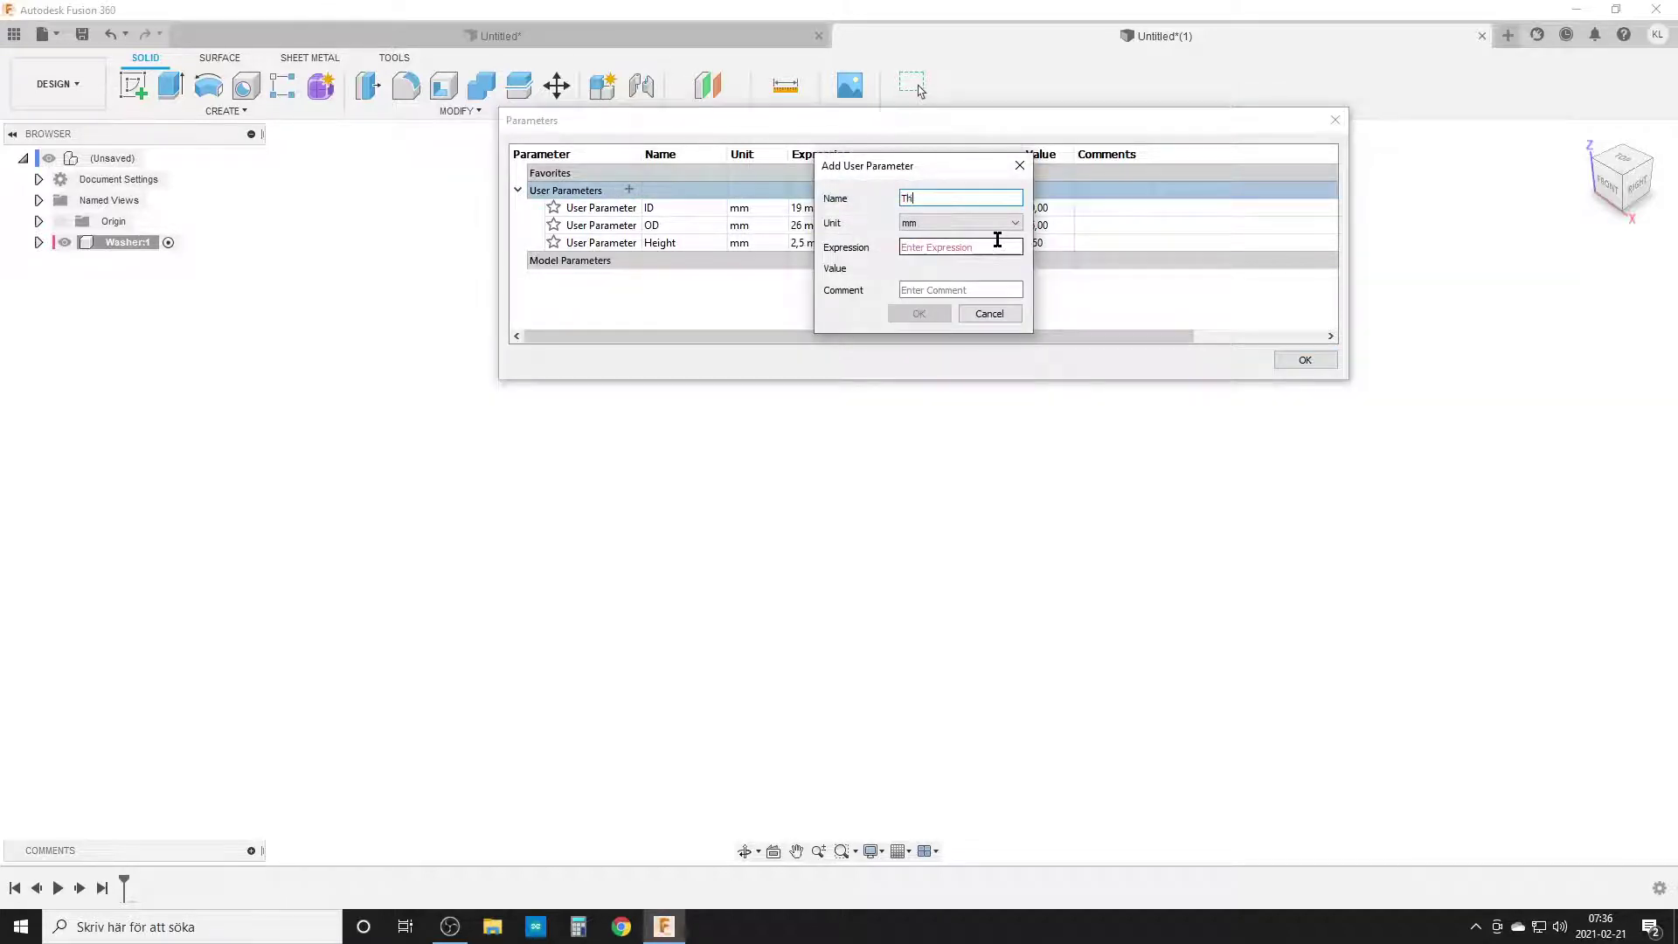
key("Tab")
key("Tab")
type("0,5")
key("Return")
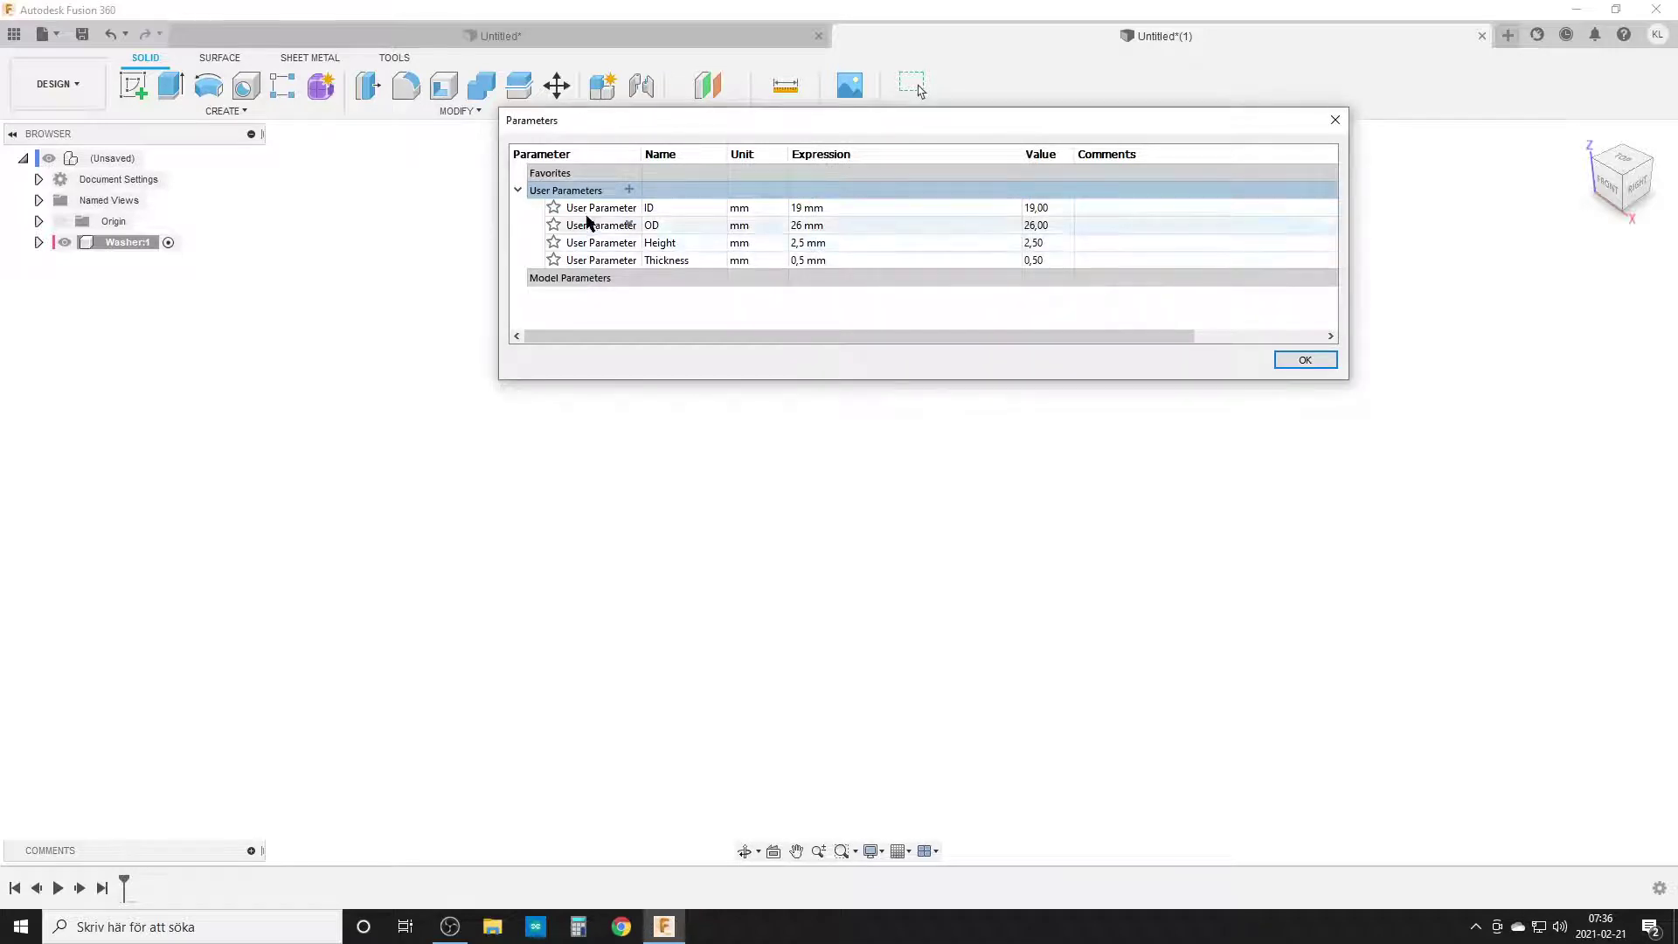
Step: Add a unitless user parameter named Waves with the value 3 and close the parameter list
left_click(629, 189)
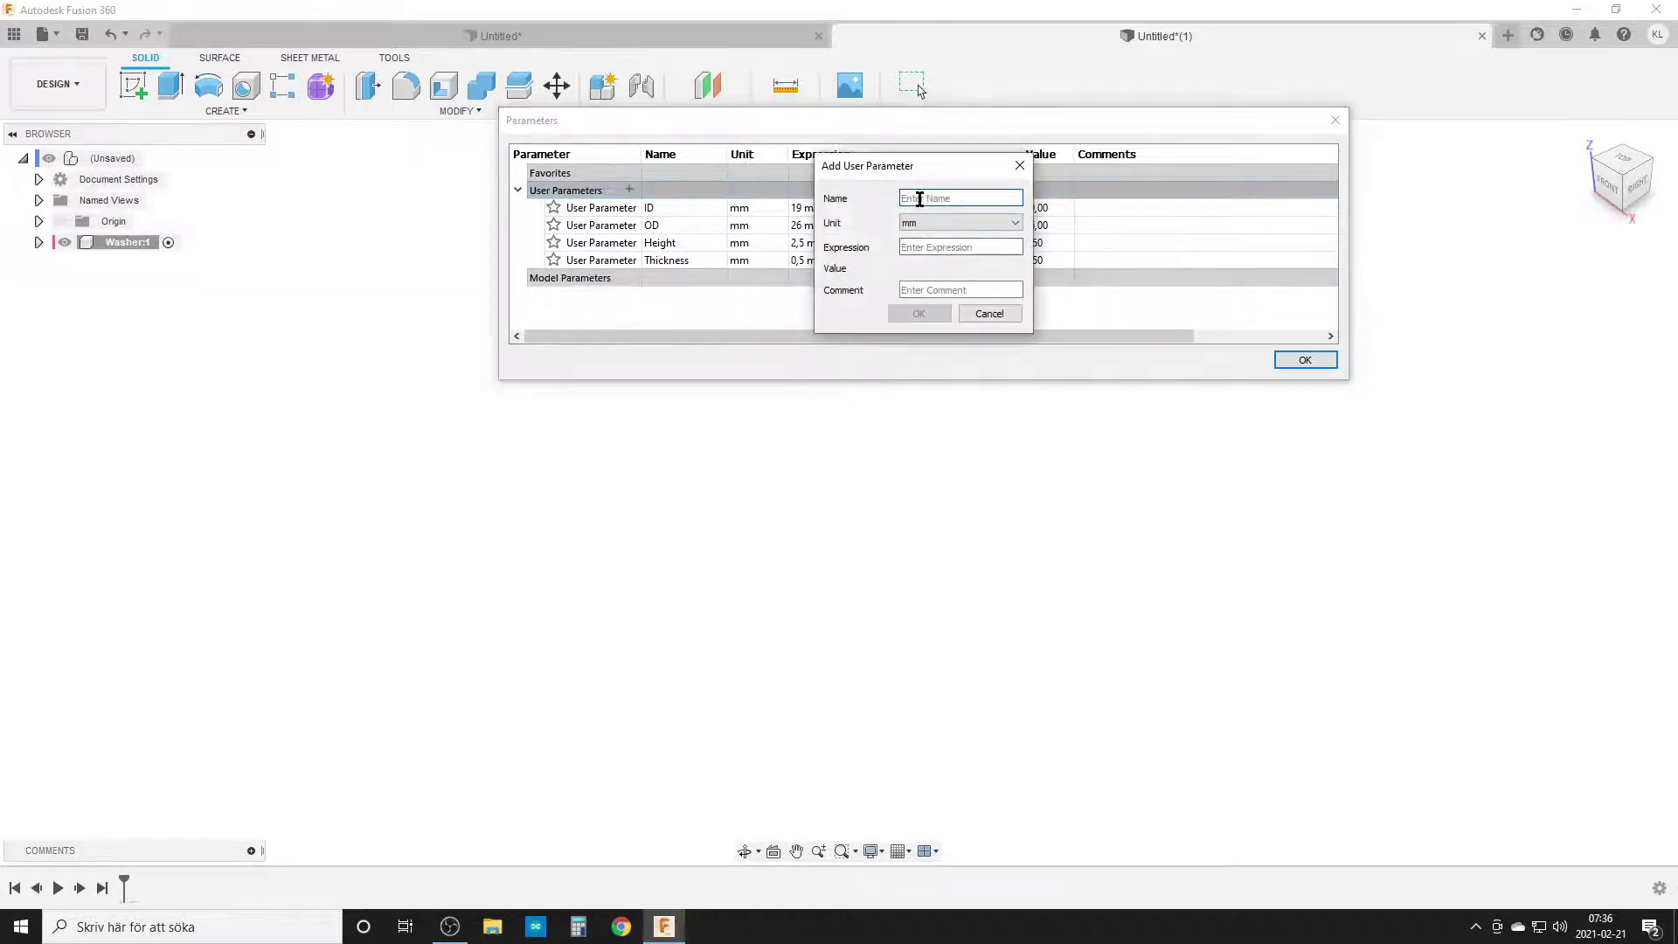
type("Waves")
left_click(972, 223)
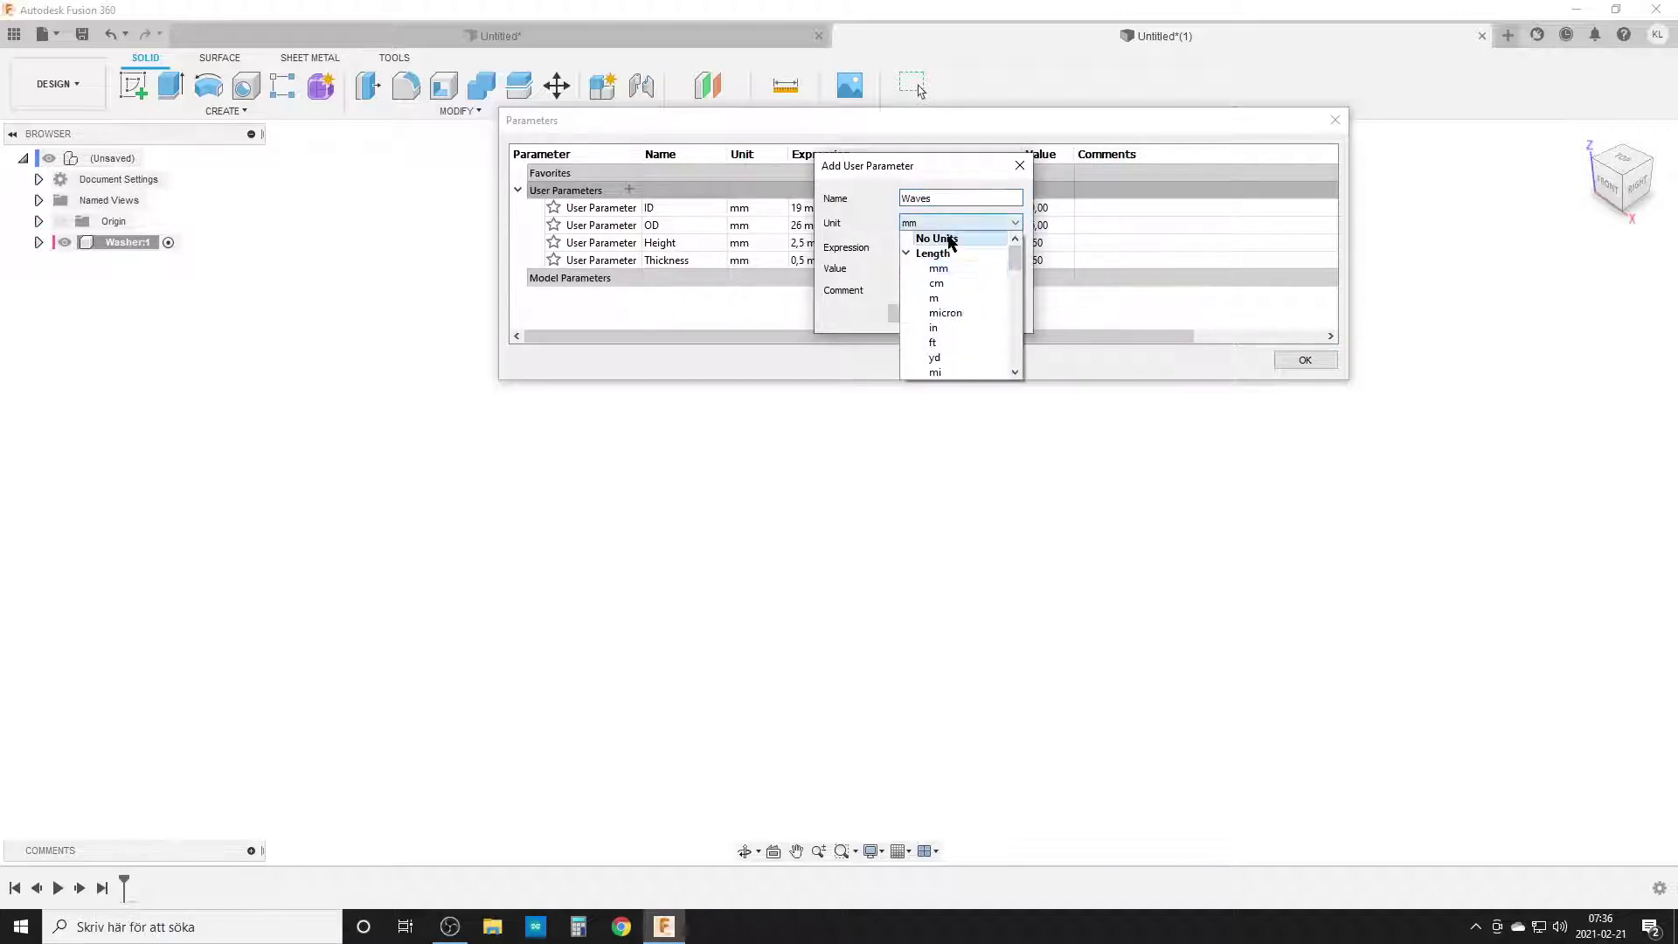
left_click(951, 240)
left_click(938, 249)
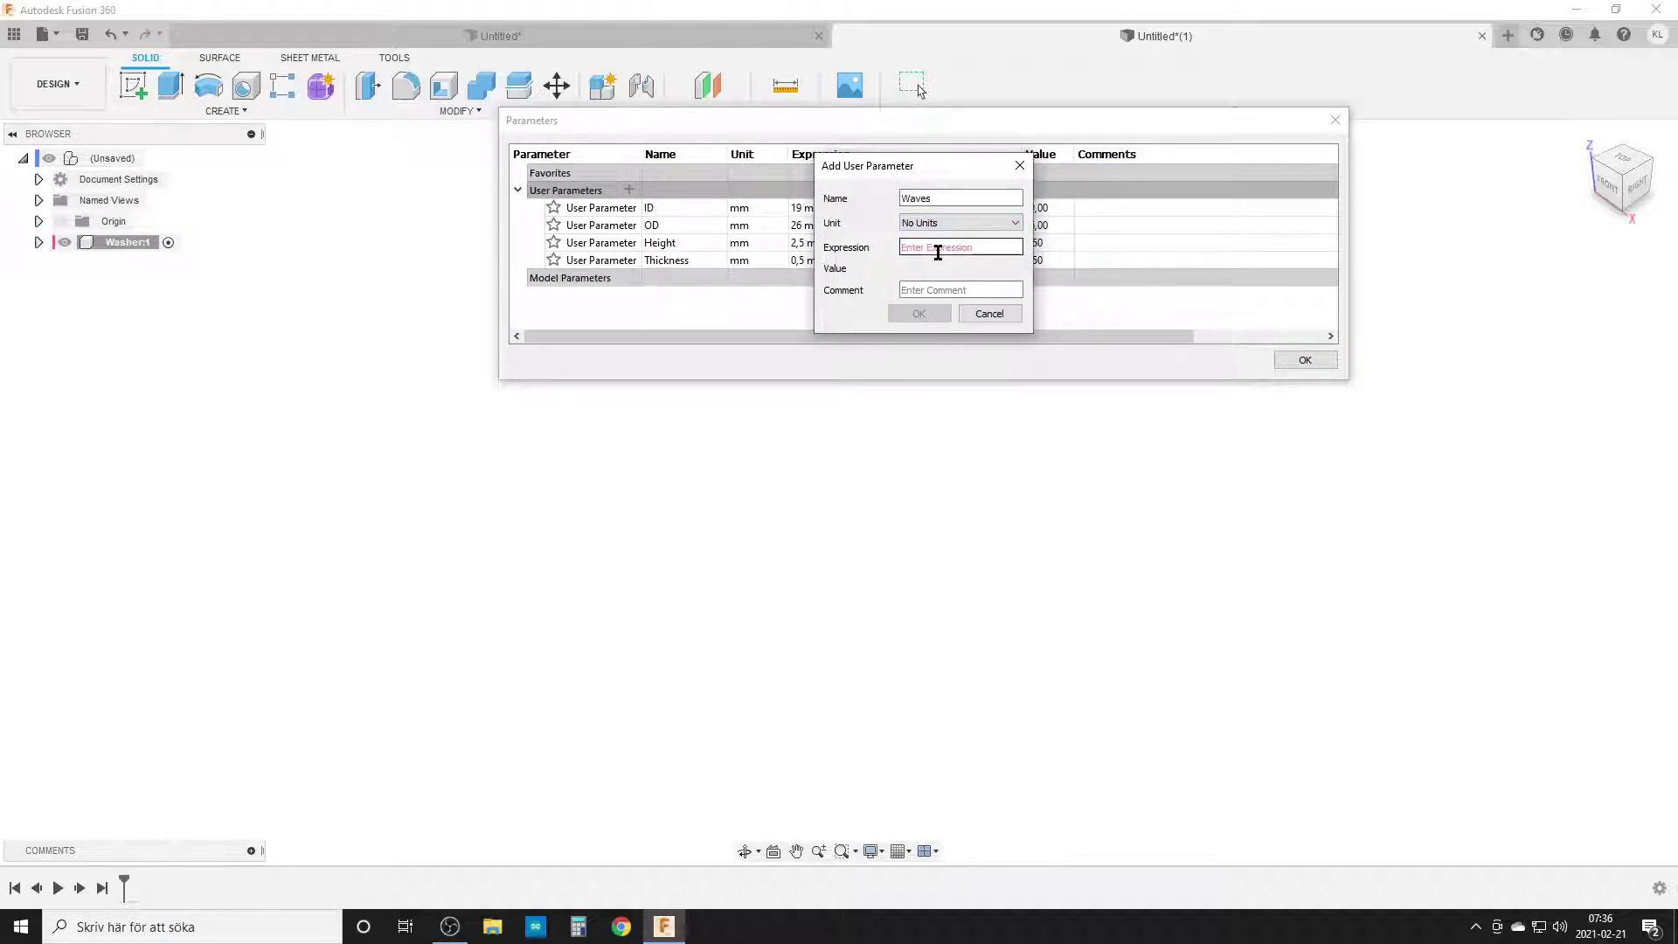
type("3")
key("Return")
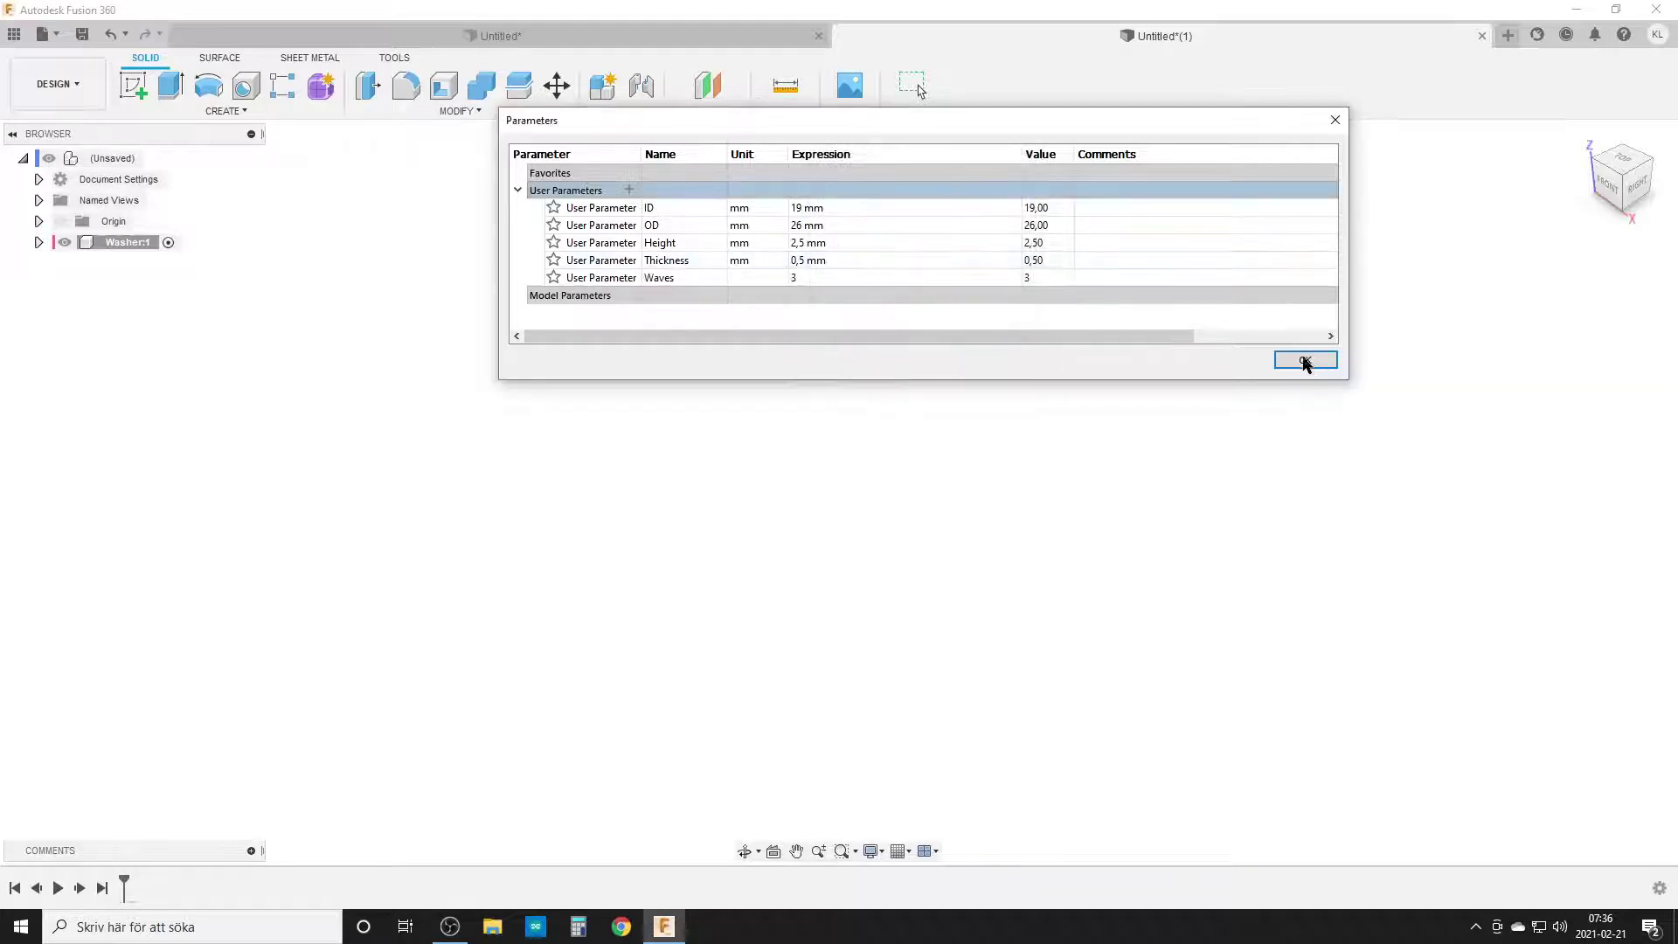
left_click(1304, 360)
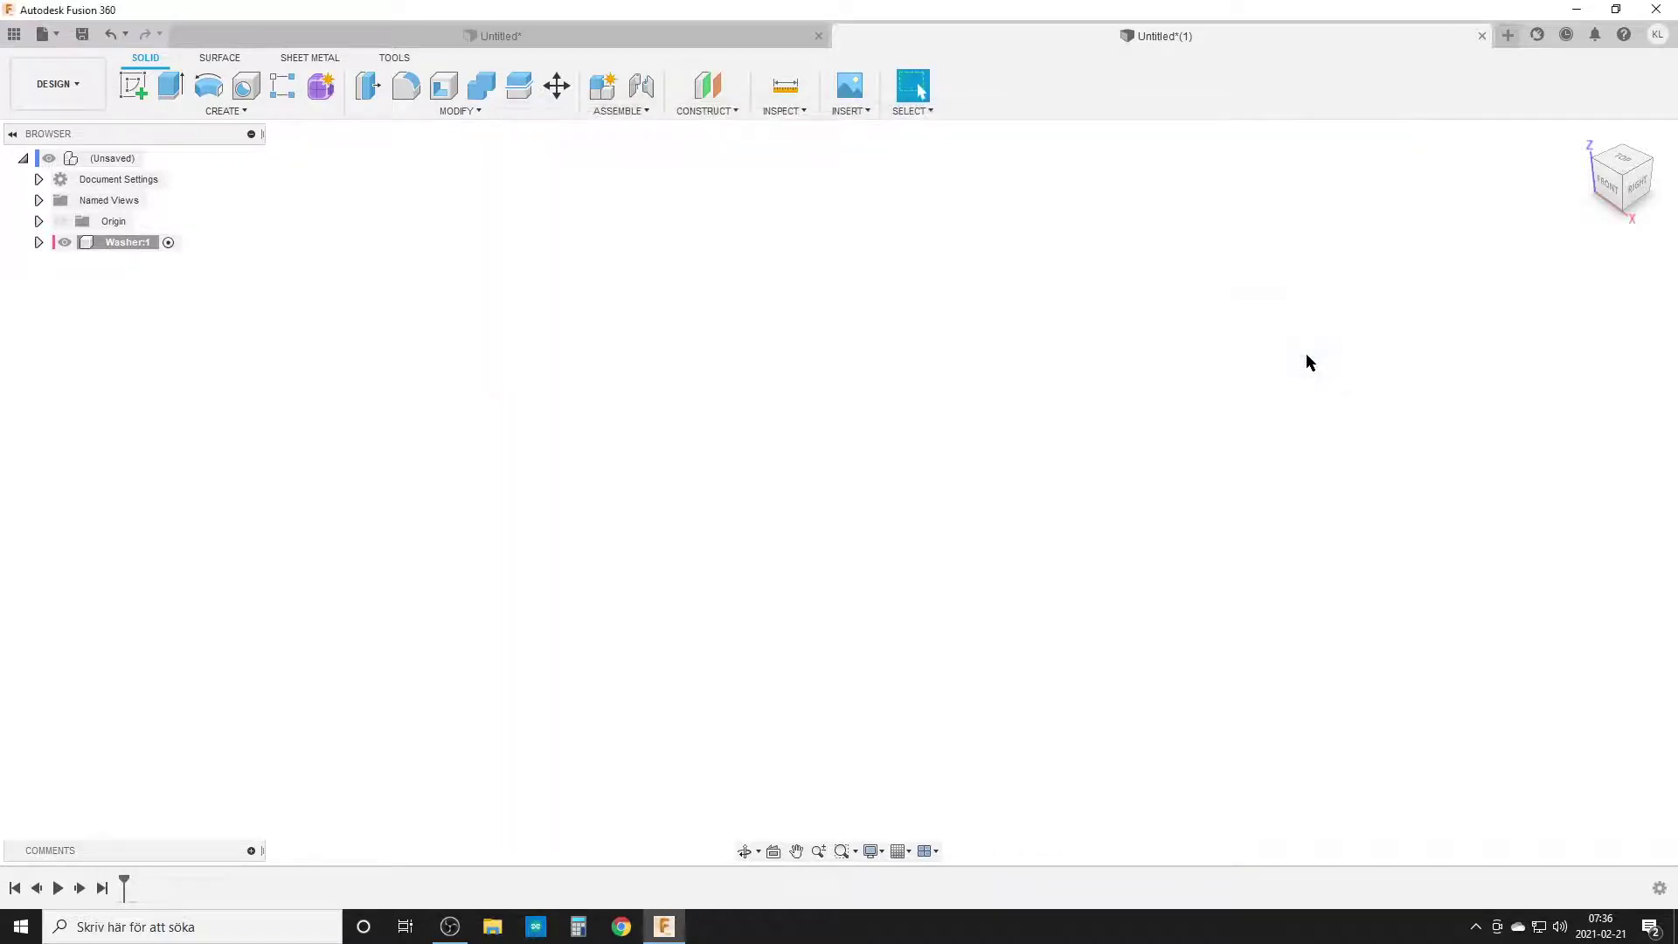
Step: Sketch a circle centred on the origin of the XY plane with the ID parameter (19 mm) as diameter, and place its dimension outside the circle
left_click(133, 84)
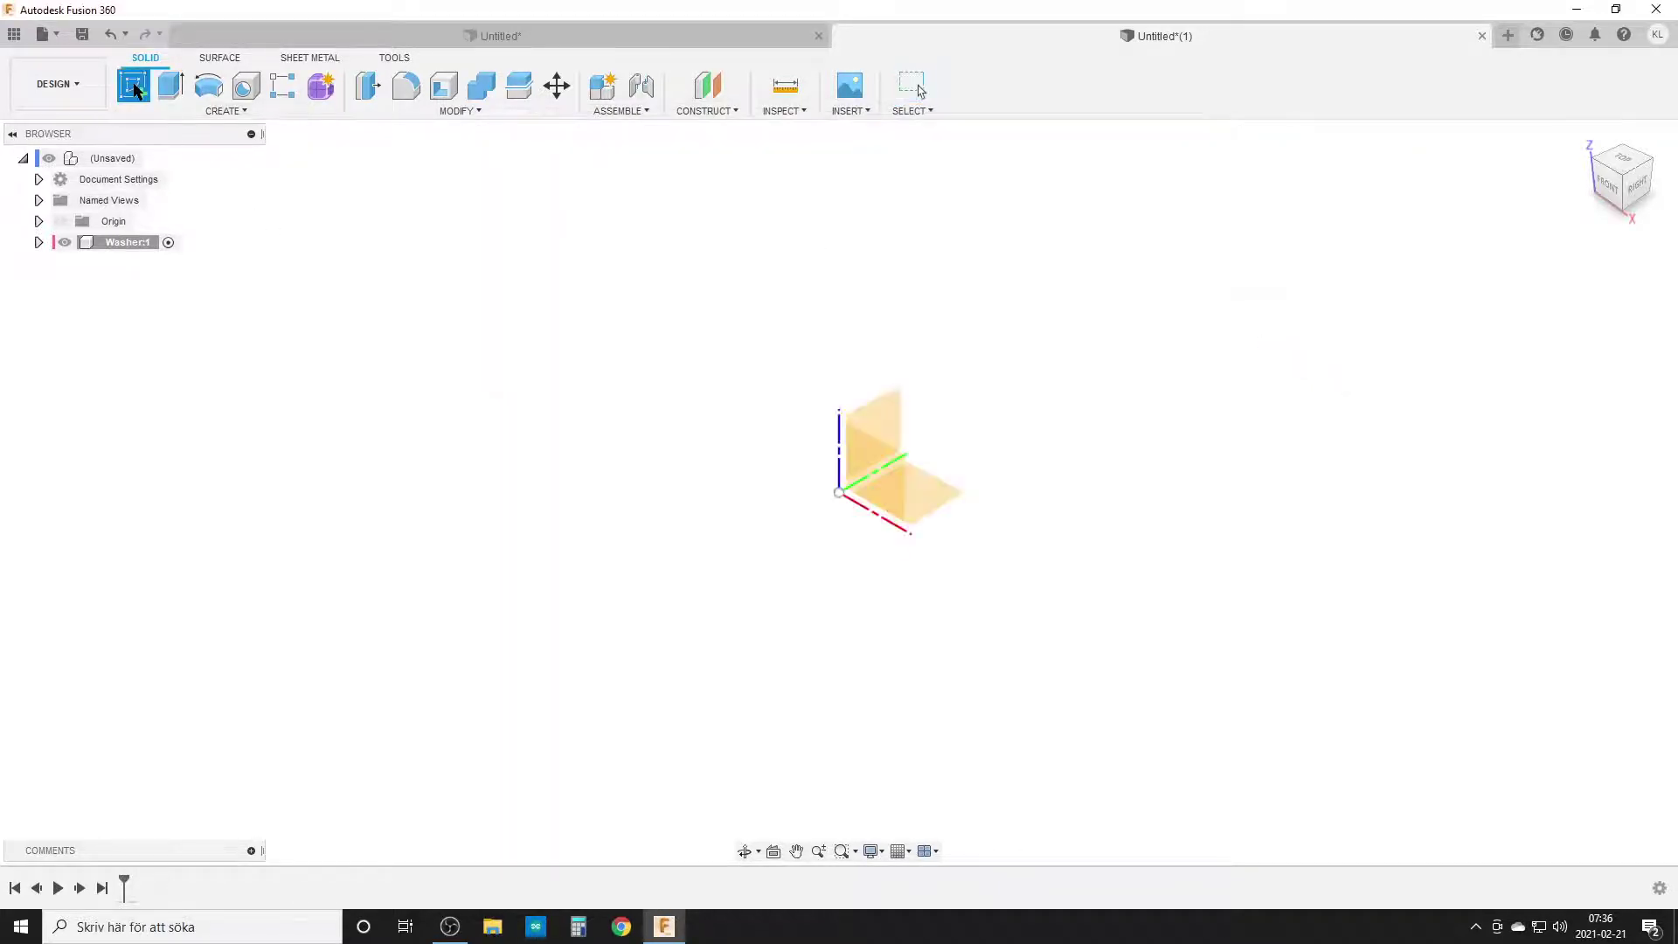
left_click(930, 495)
key("c")
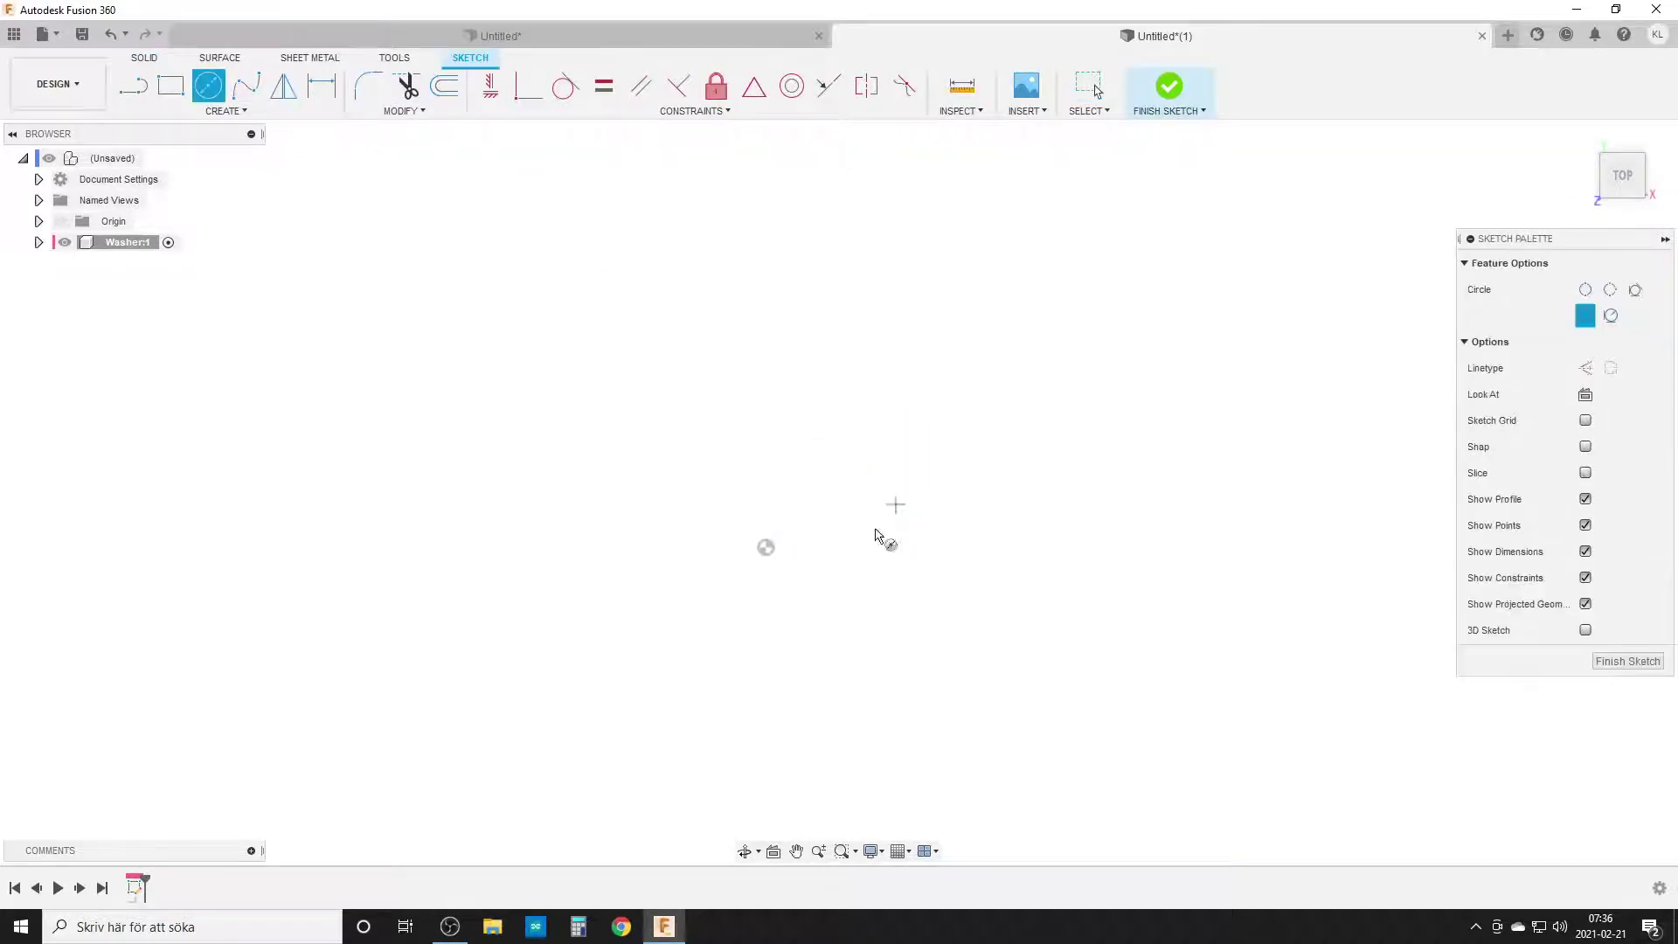
left_click(766, 547)
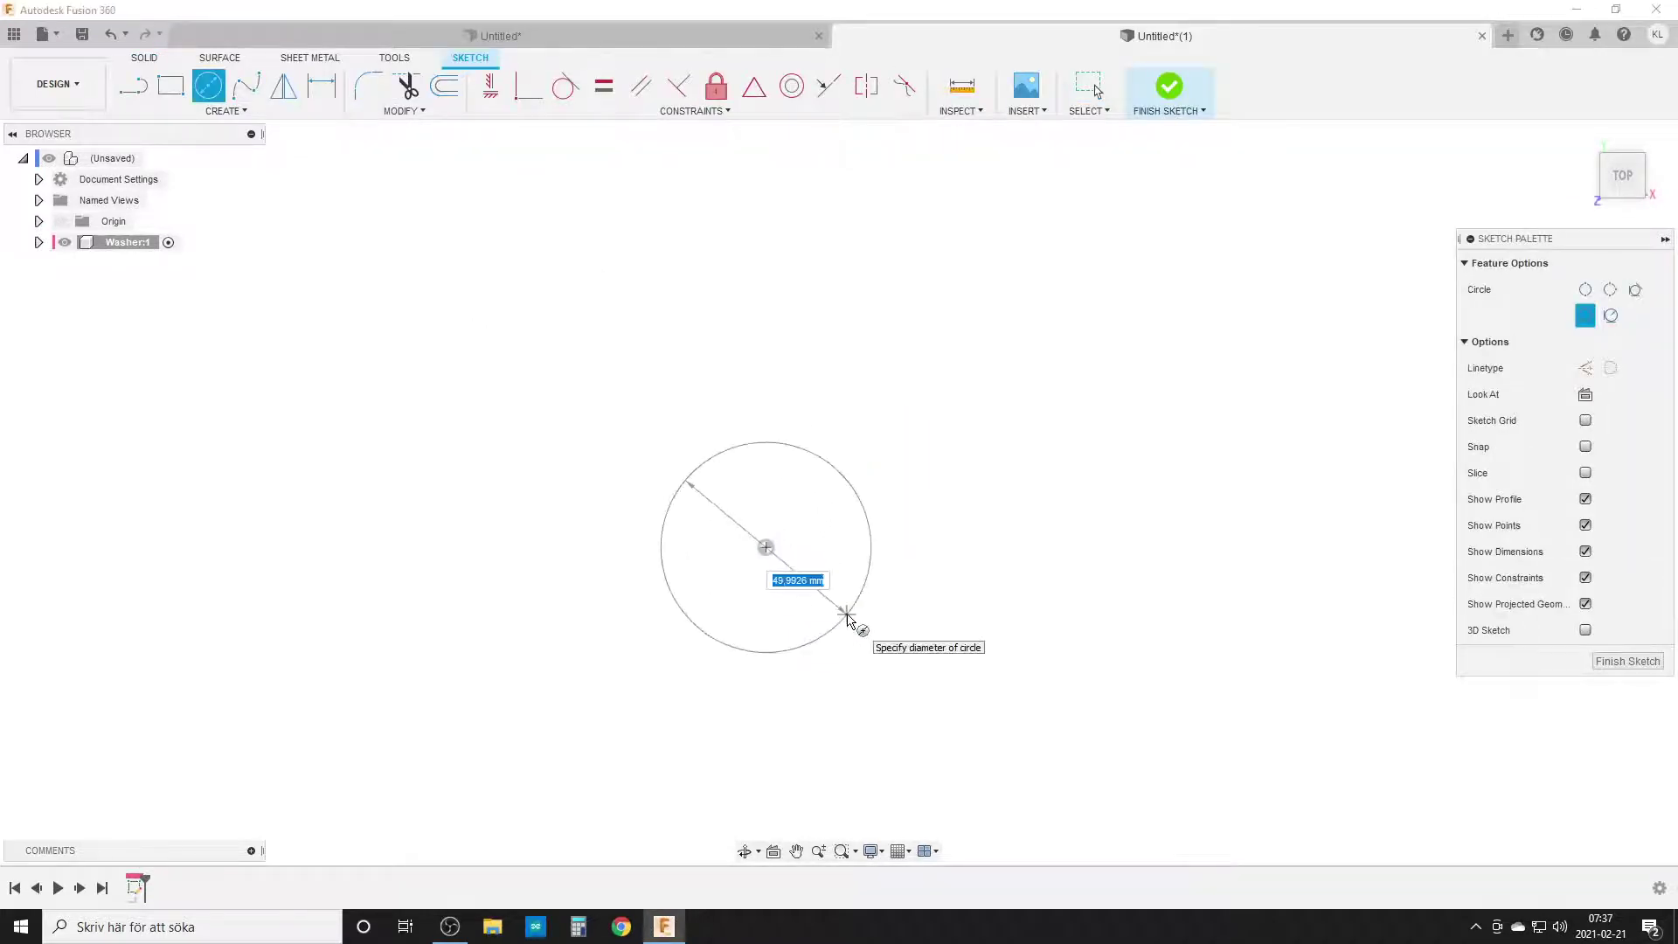
type("19")
key("Return")
key("Escape")
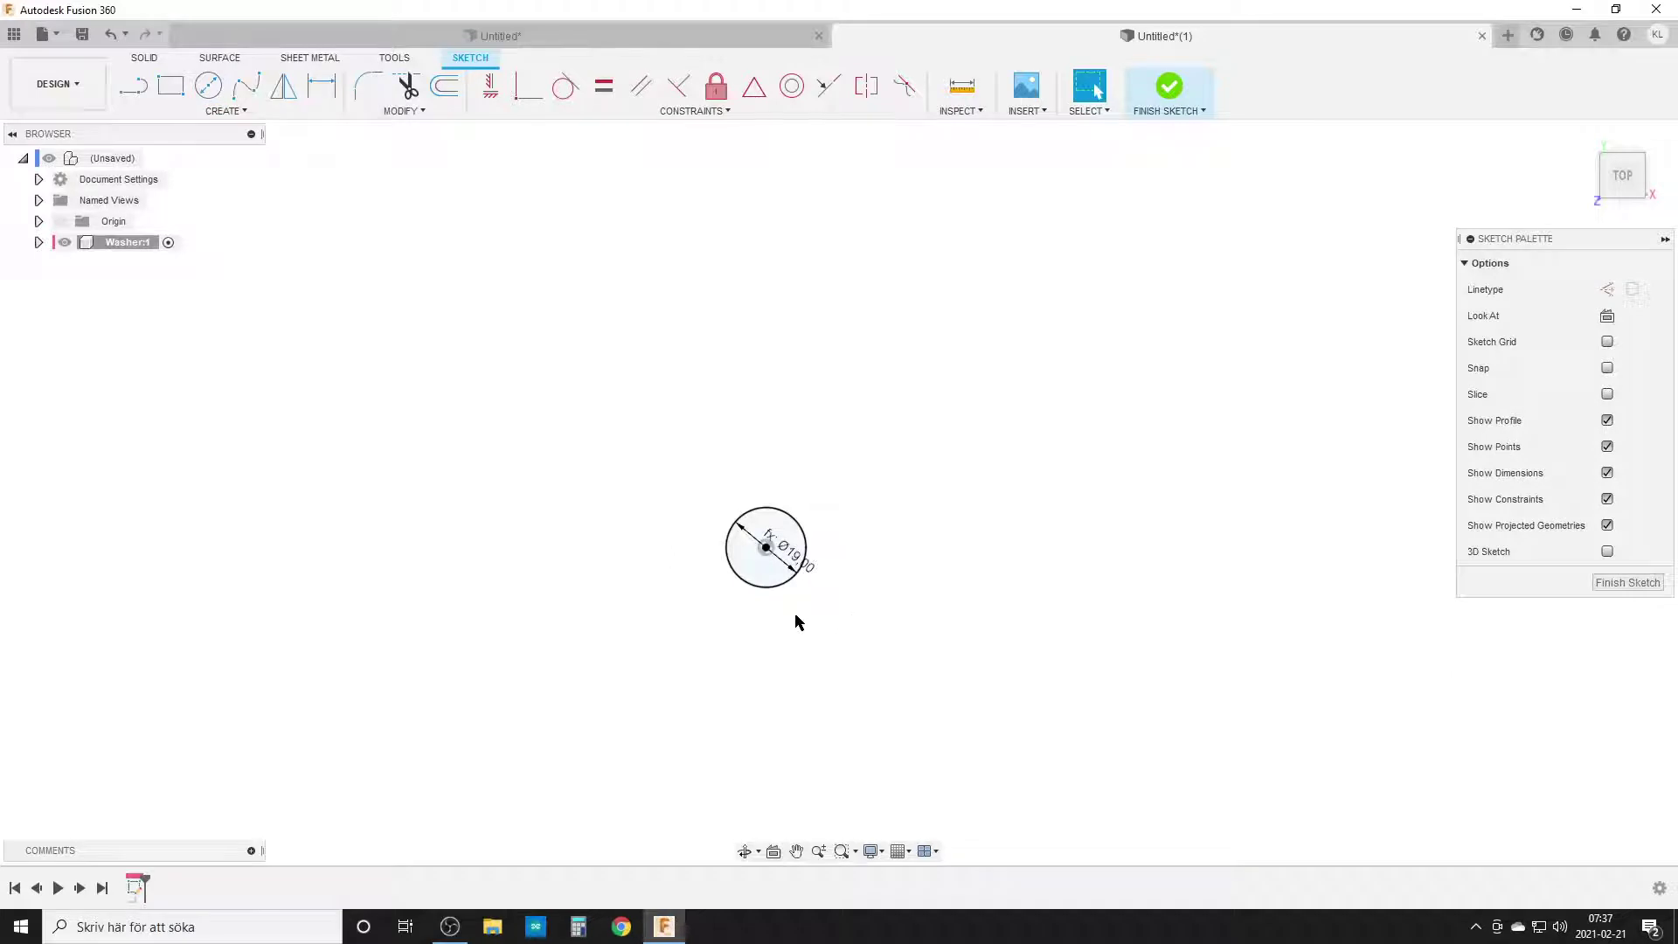
scroll(888, 617, "up", 3)
left_click_drag(727, 528, 540, 510)
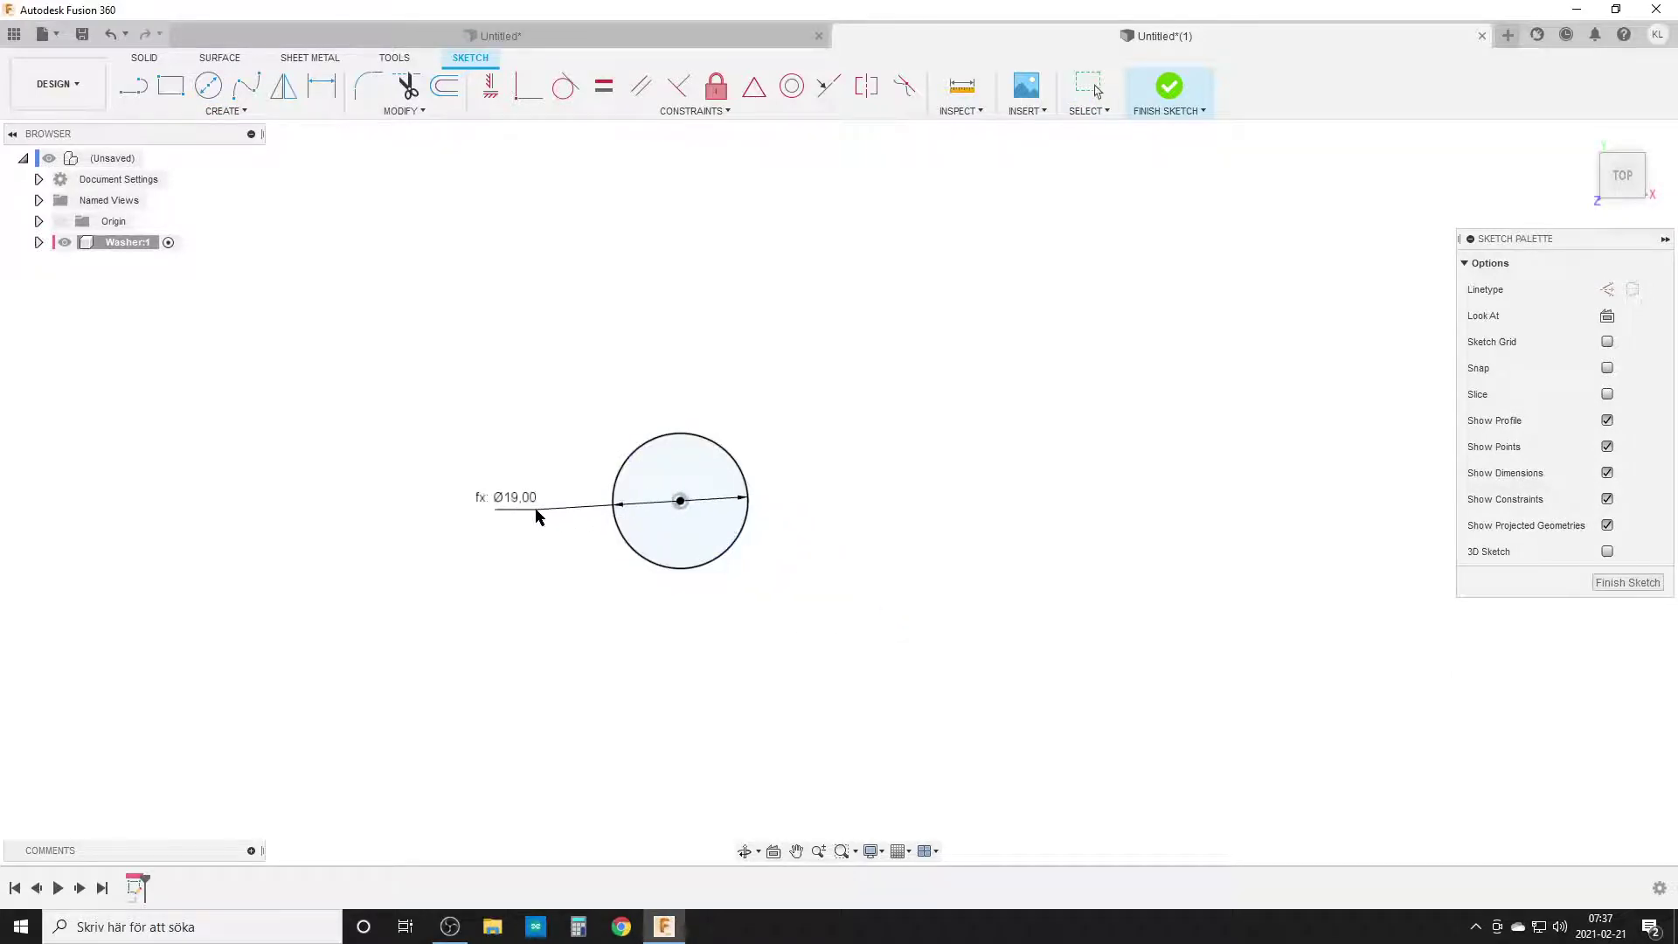
Step: Draw a horizontal line from the circle's centre with the length ID*PI/Waves, and finish the sketch
middle_click_drag(862, 625, 974, 630)
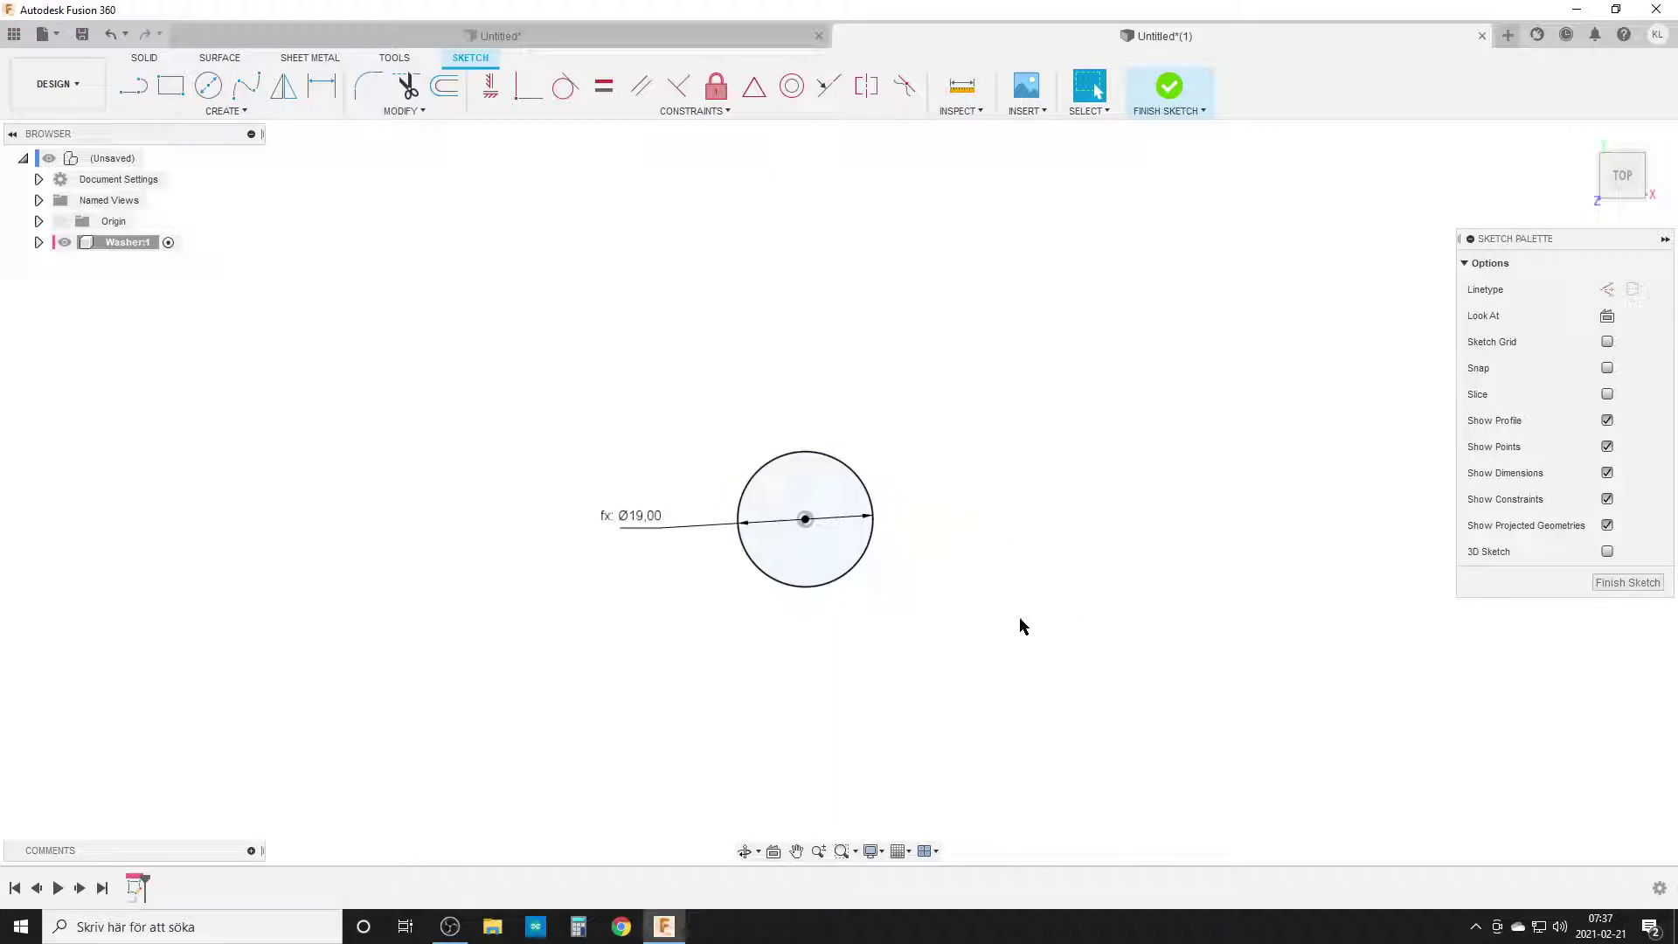
scroll(1009, 611, "up", 2)
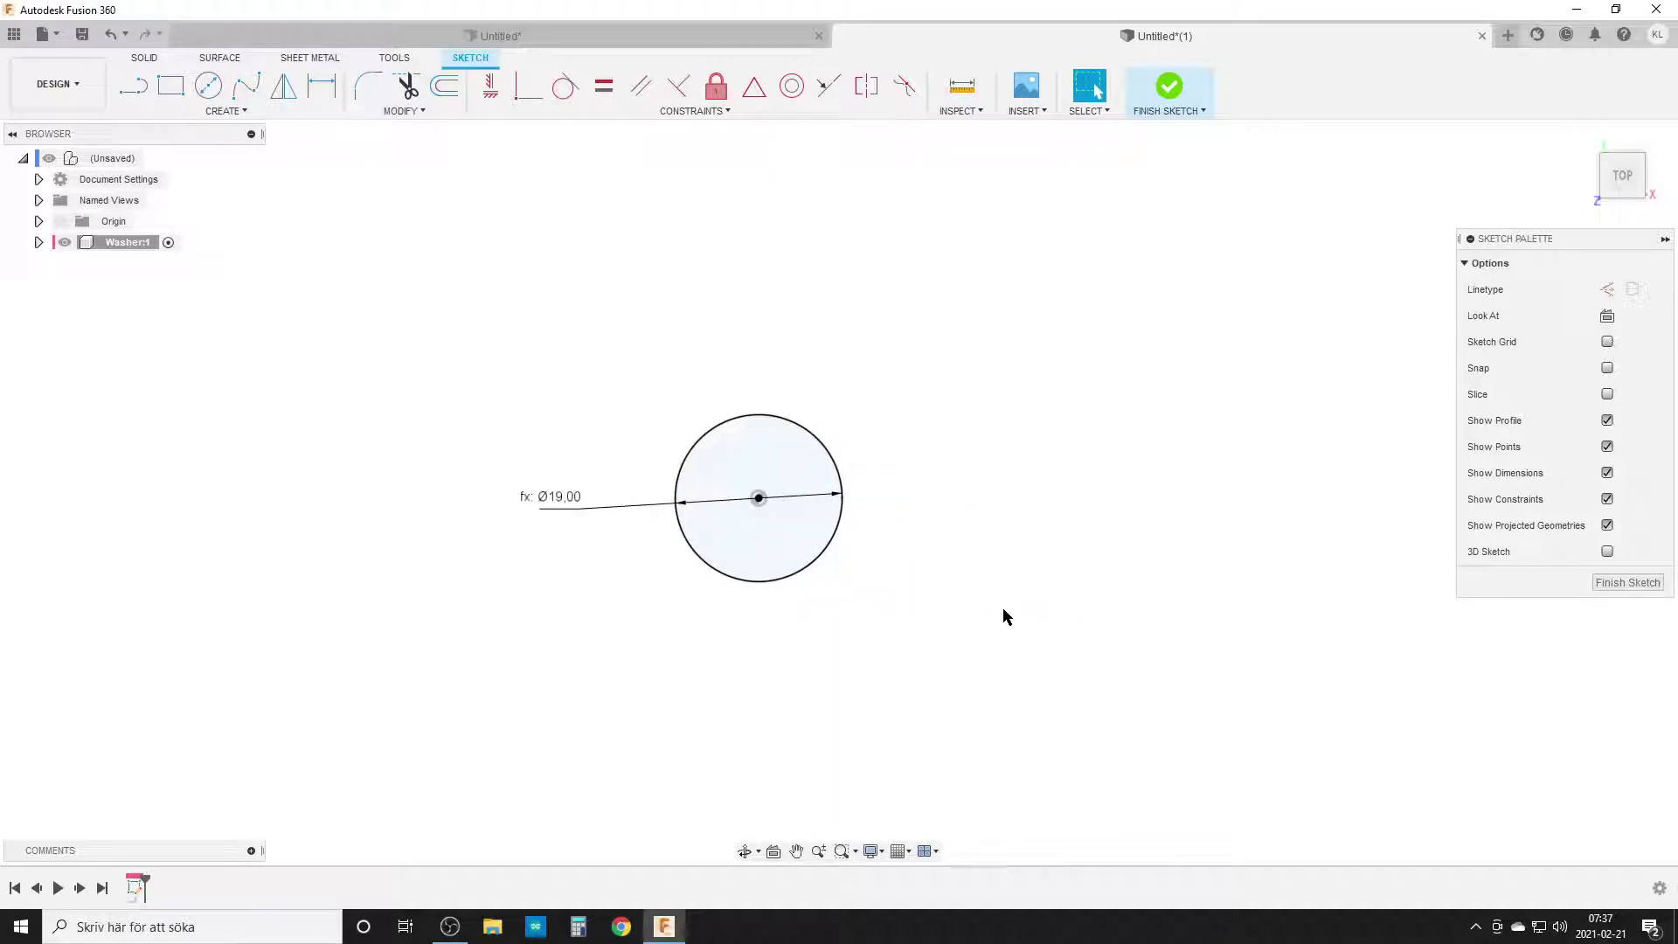
key("l")
middle_click_drag(922, 570, 676, 569)
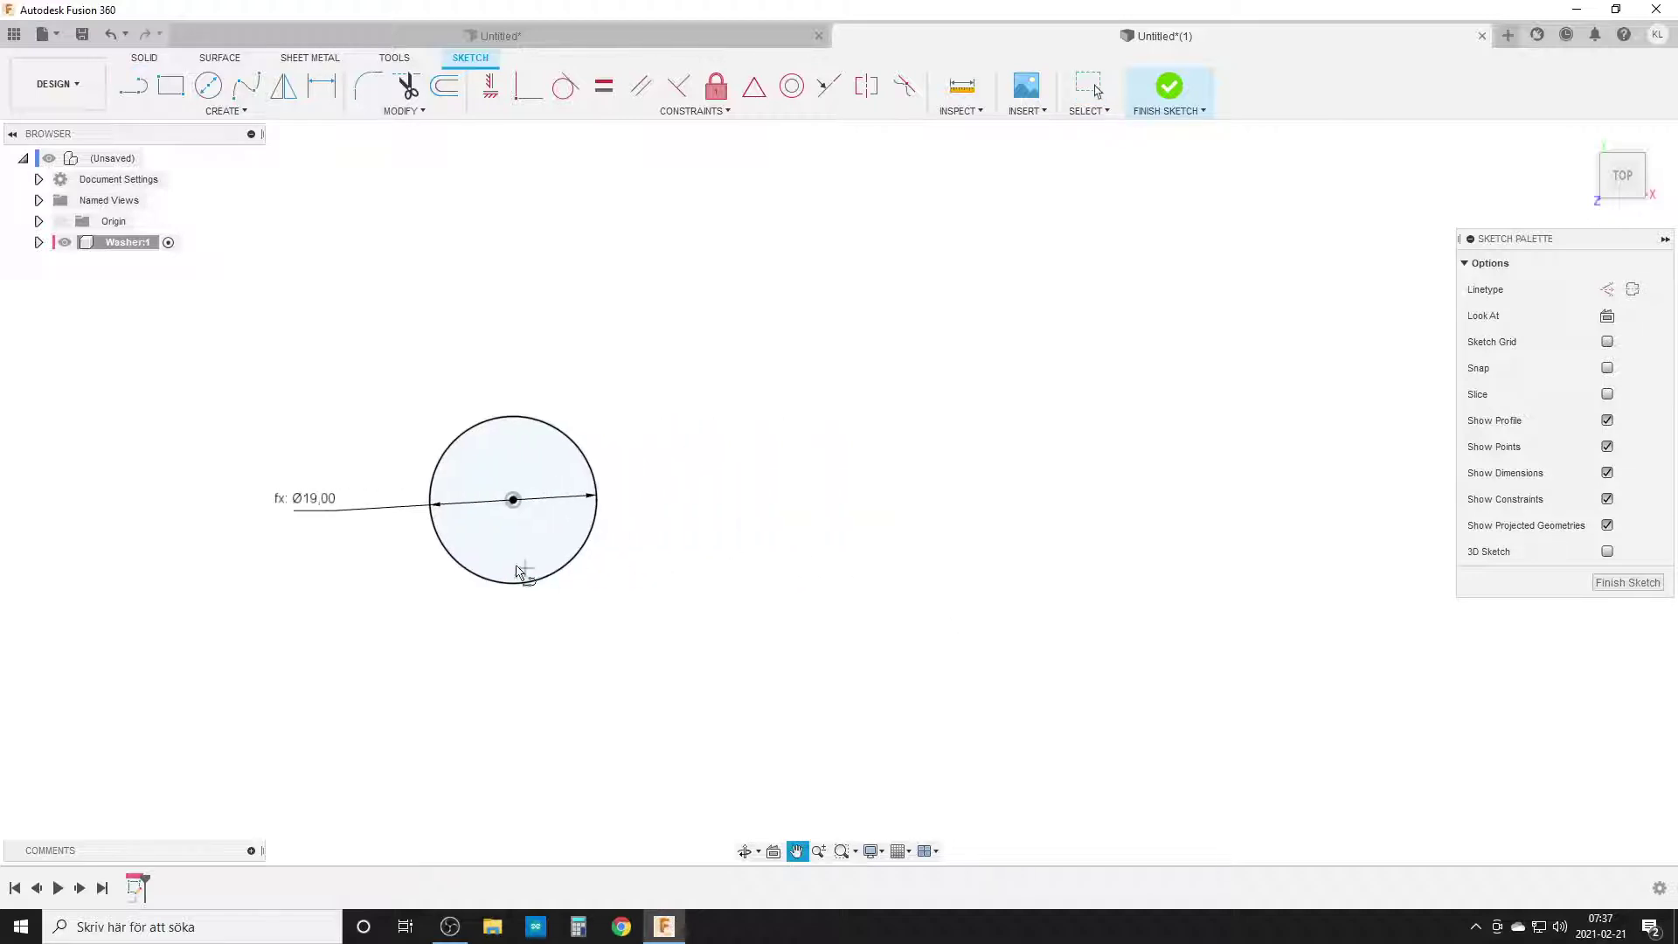
left_click(513, 500)
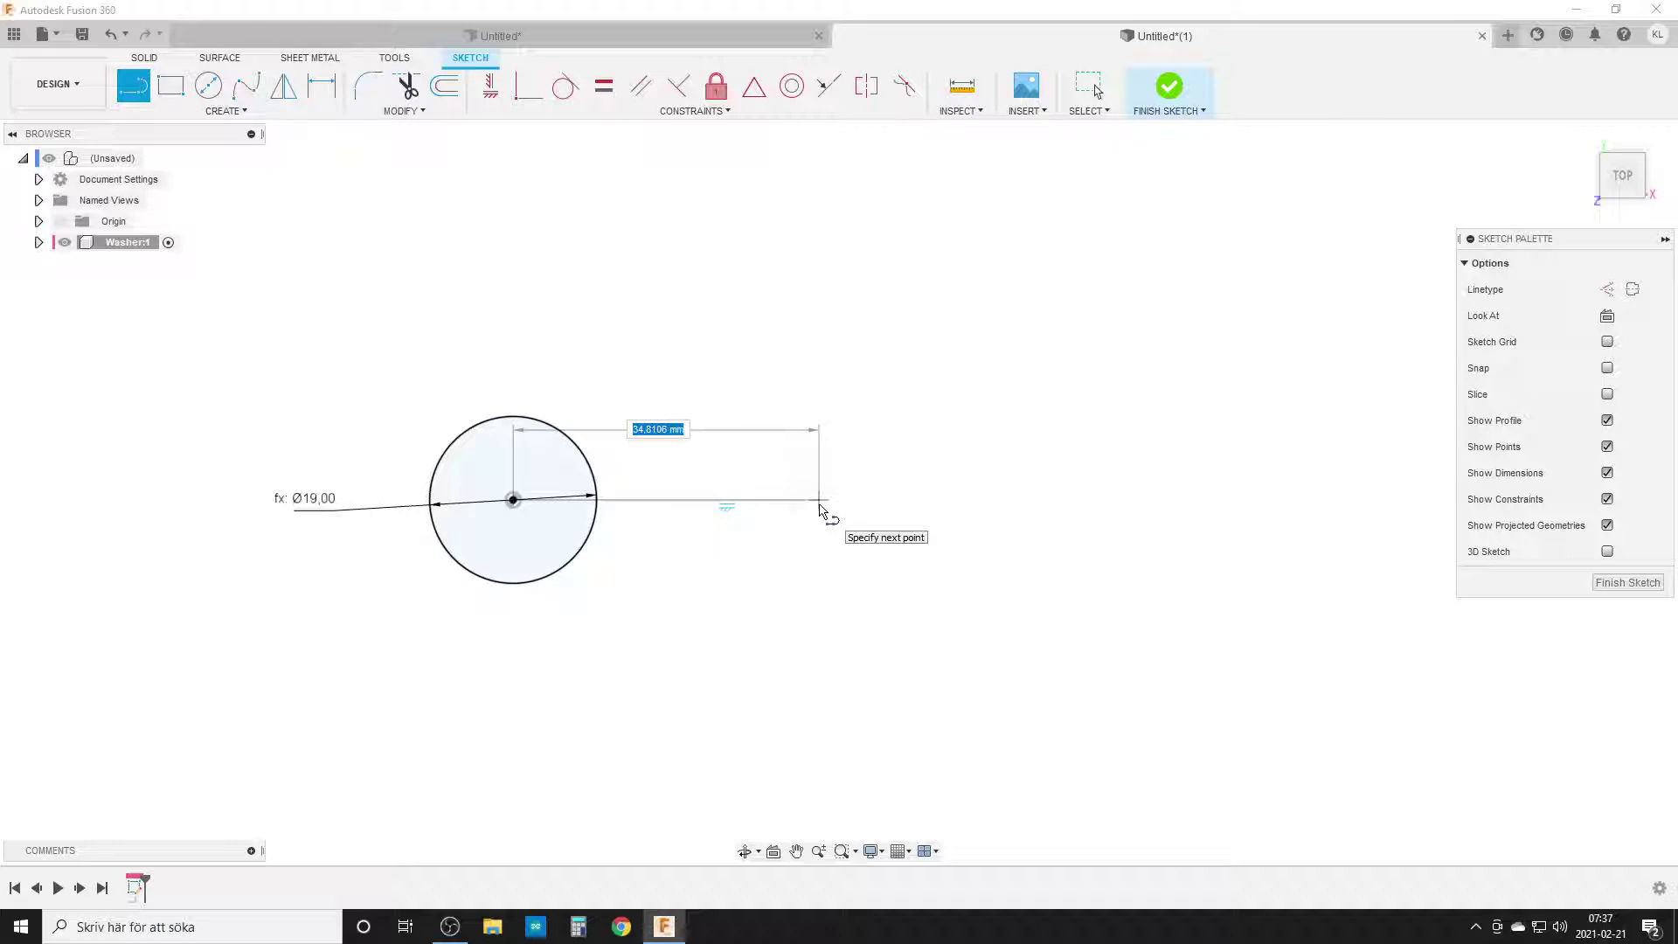
type("id")
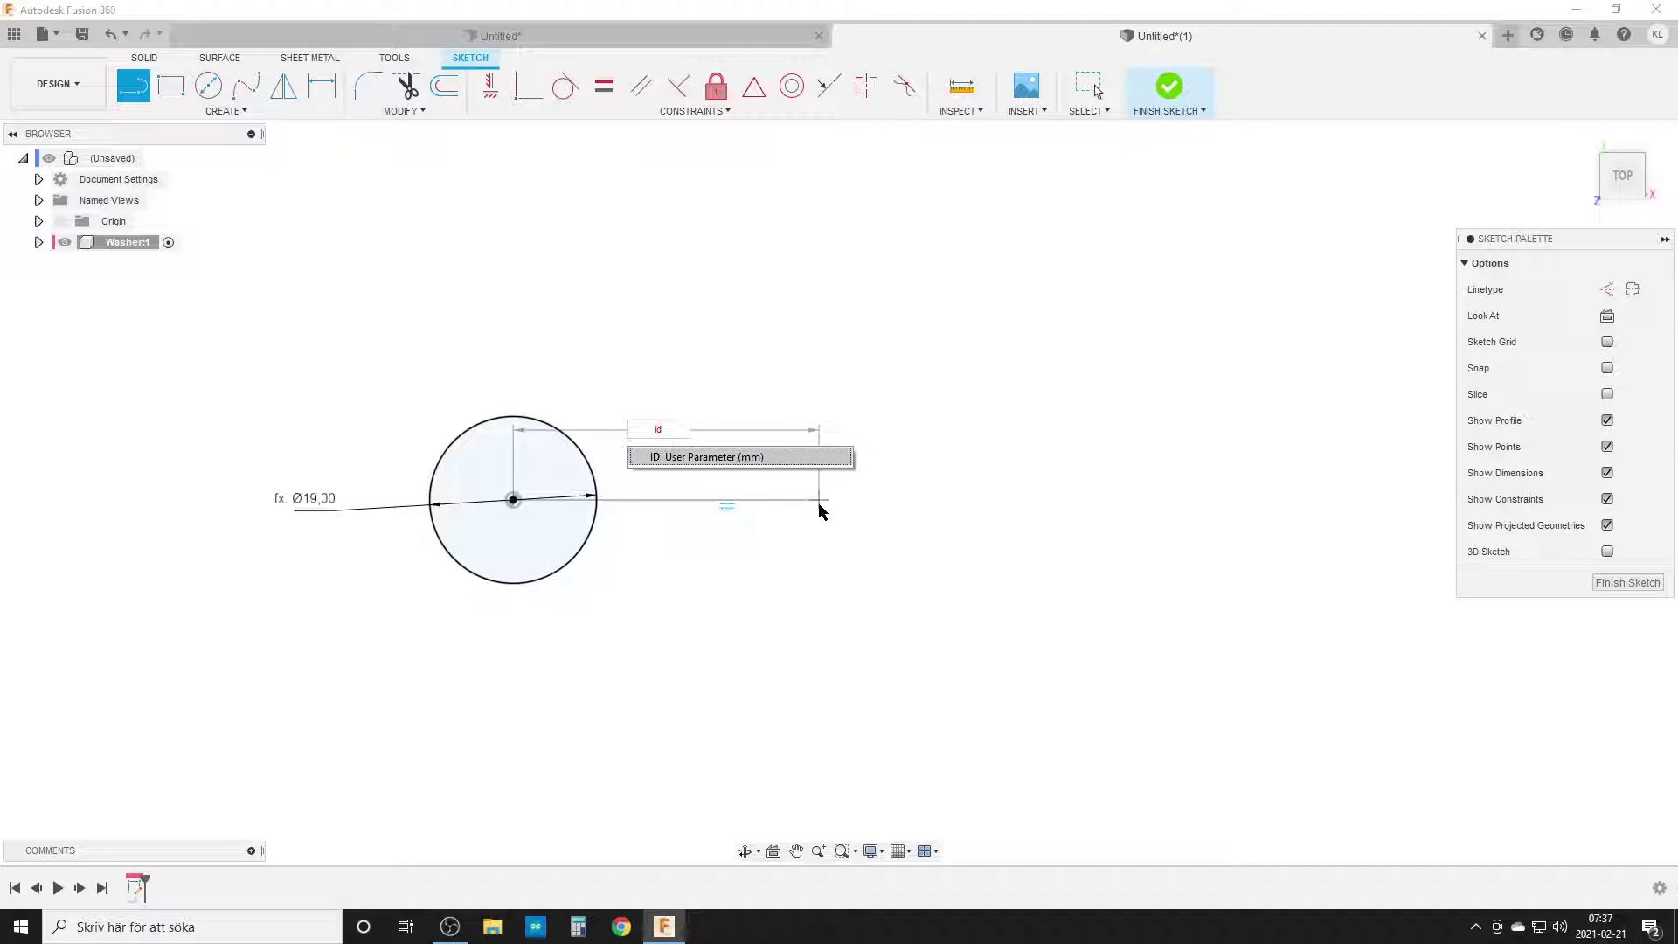
key("Tab")
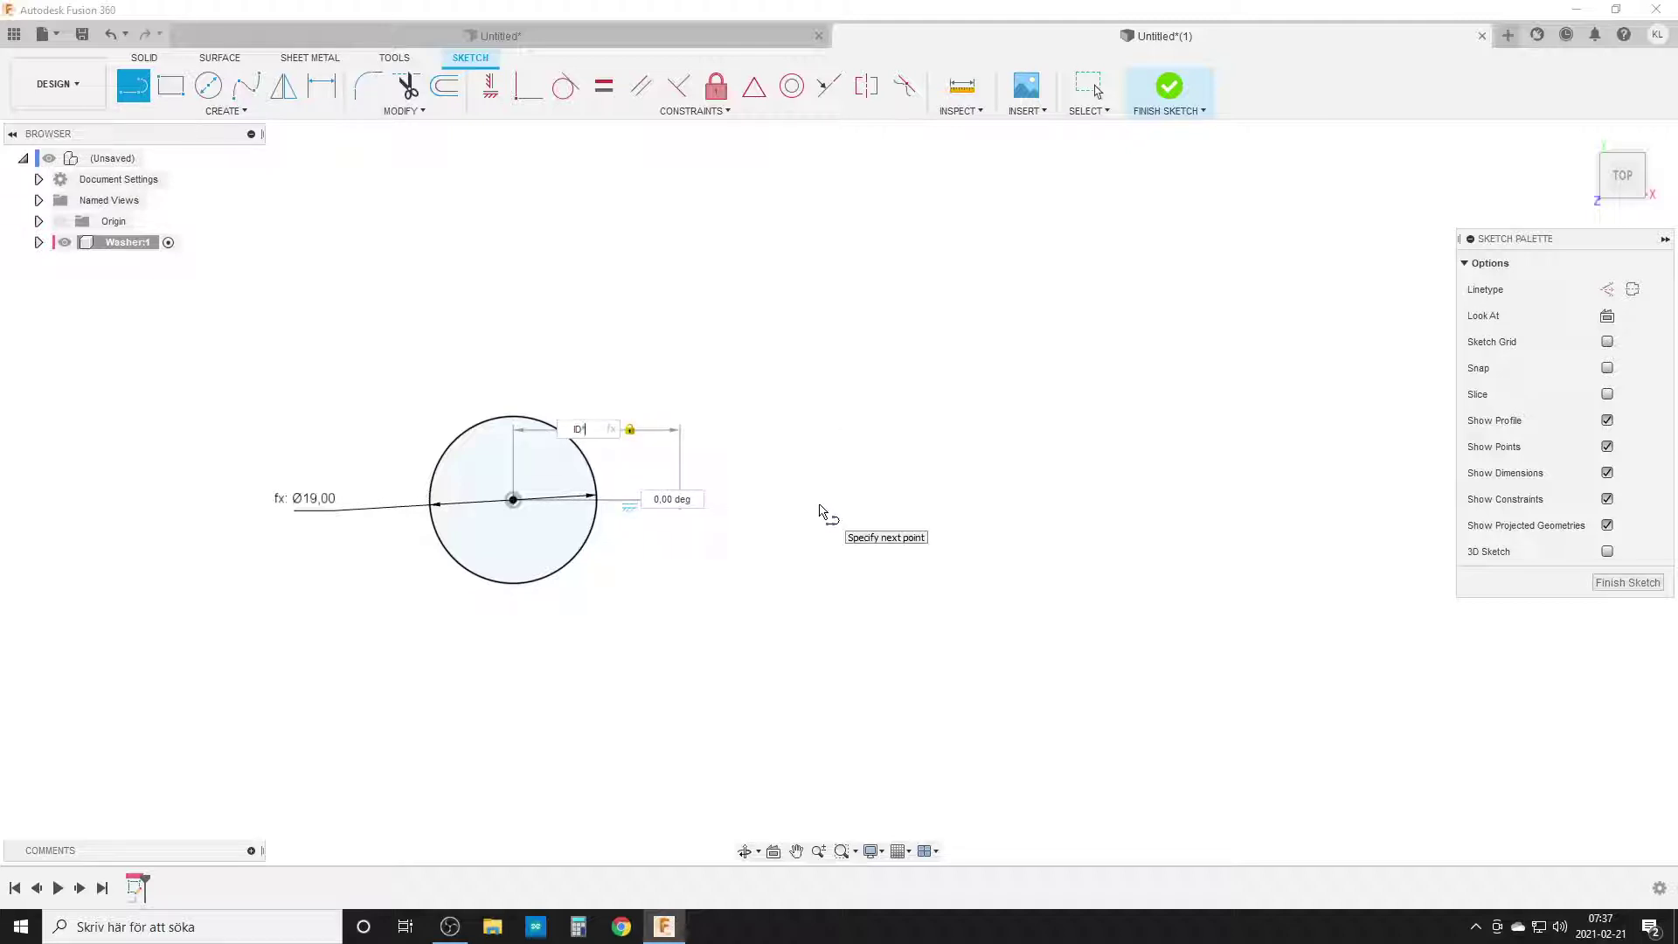
type("*PI")
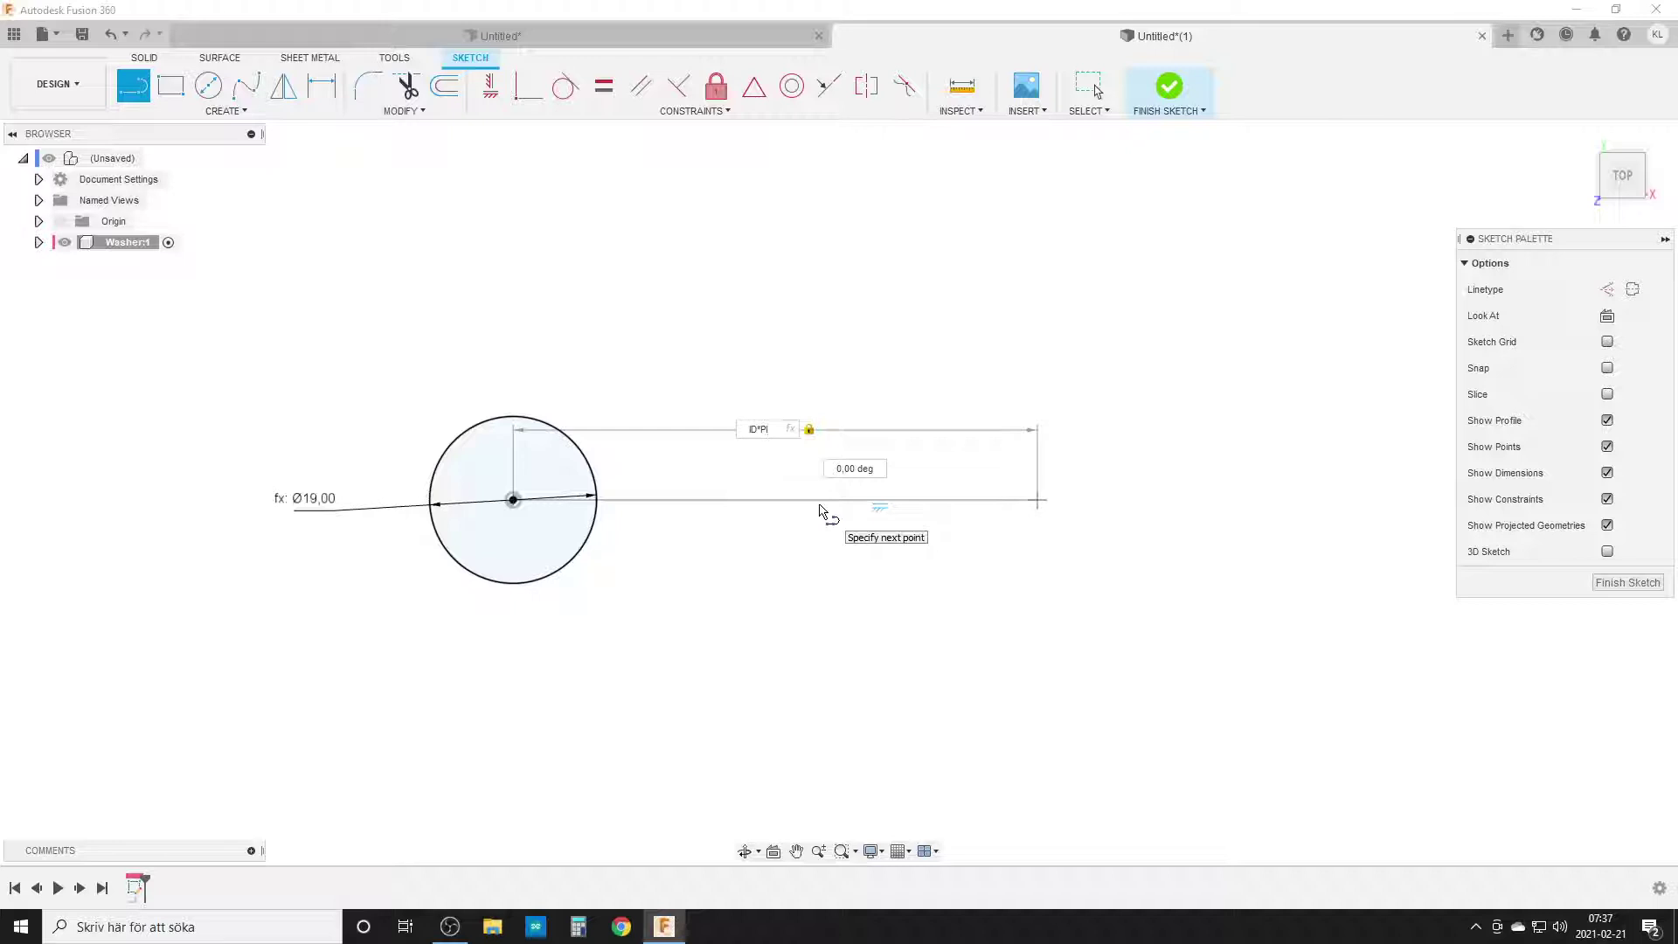
type("/wa")
key("Return")
key("Return")
key("Escape")
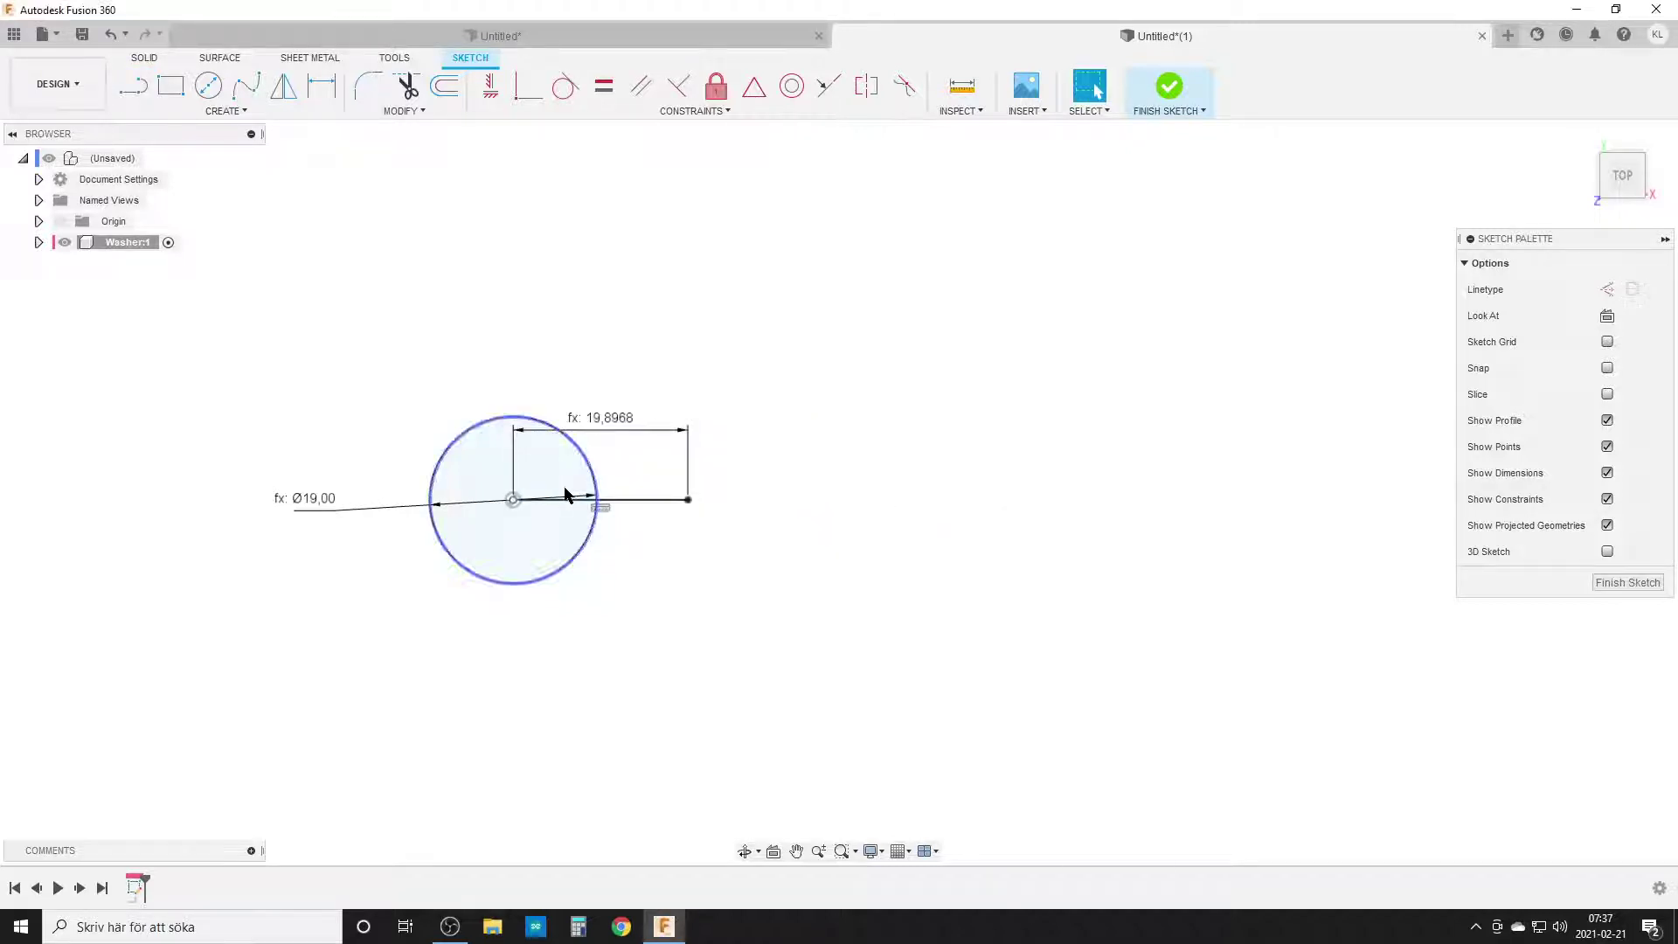
scroll(612, 525, "up", 3)
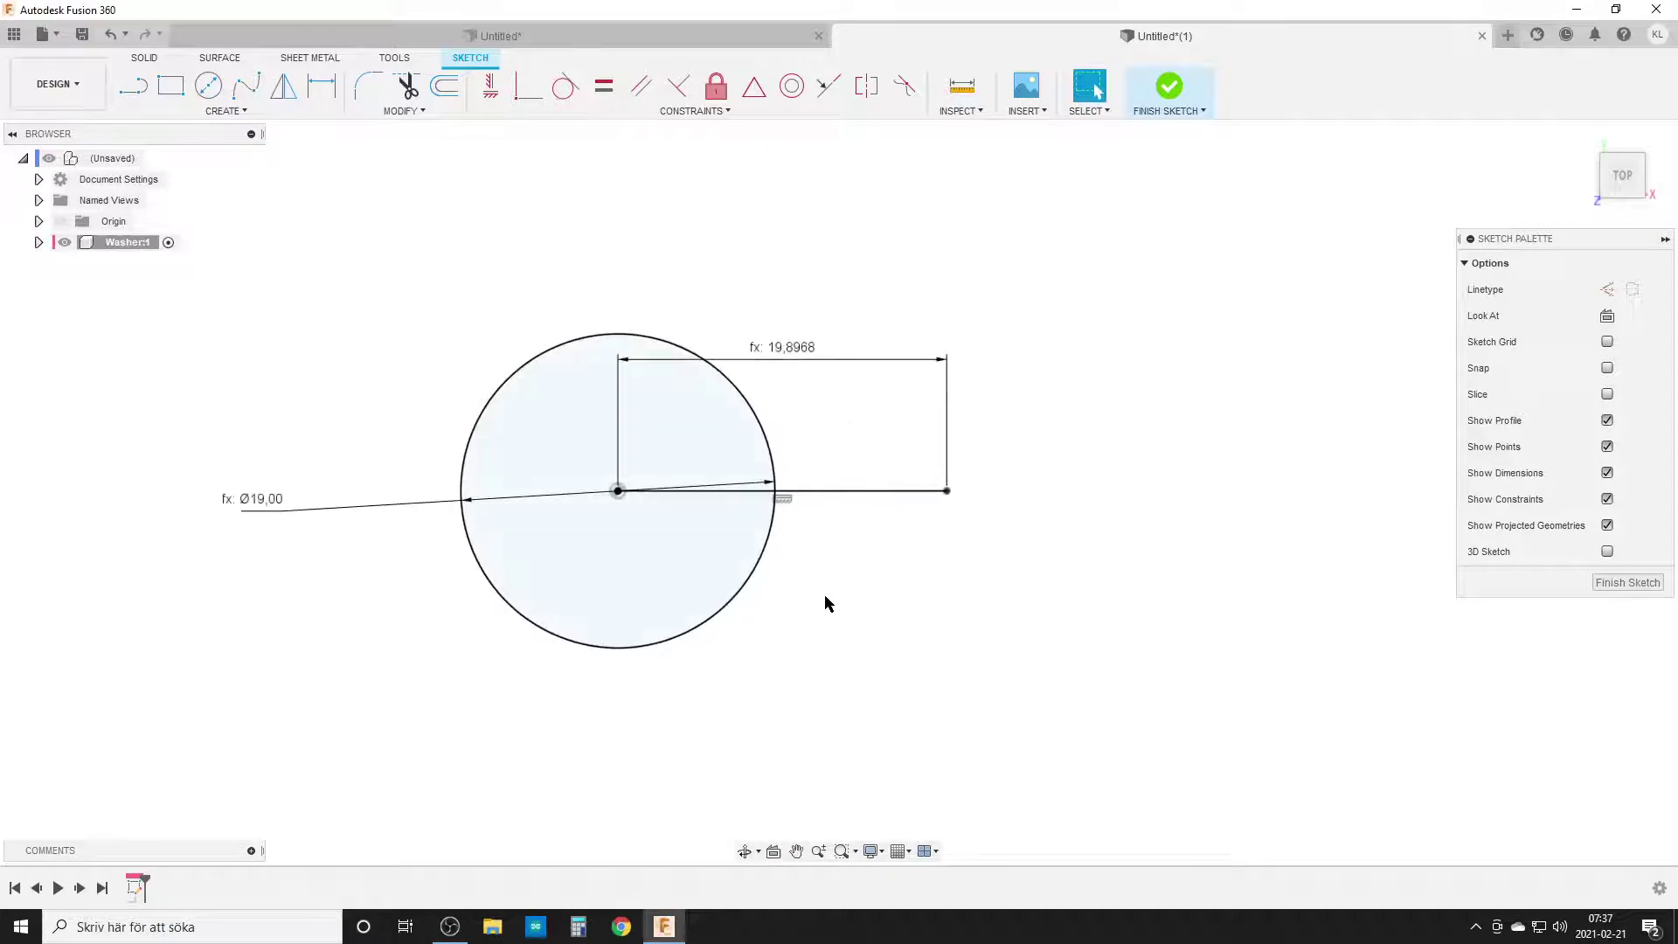
left_click(1625, 583)
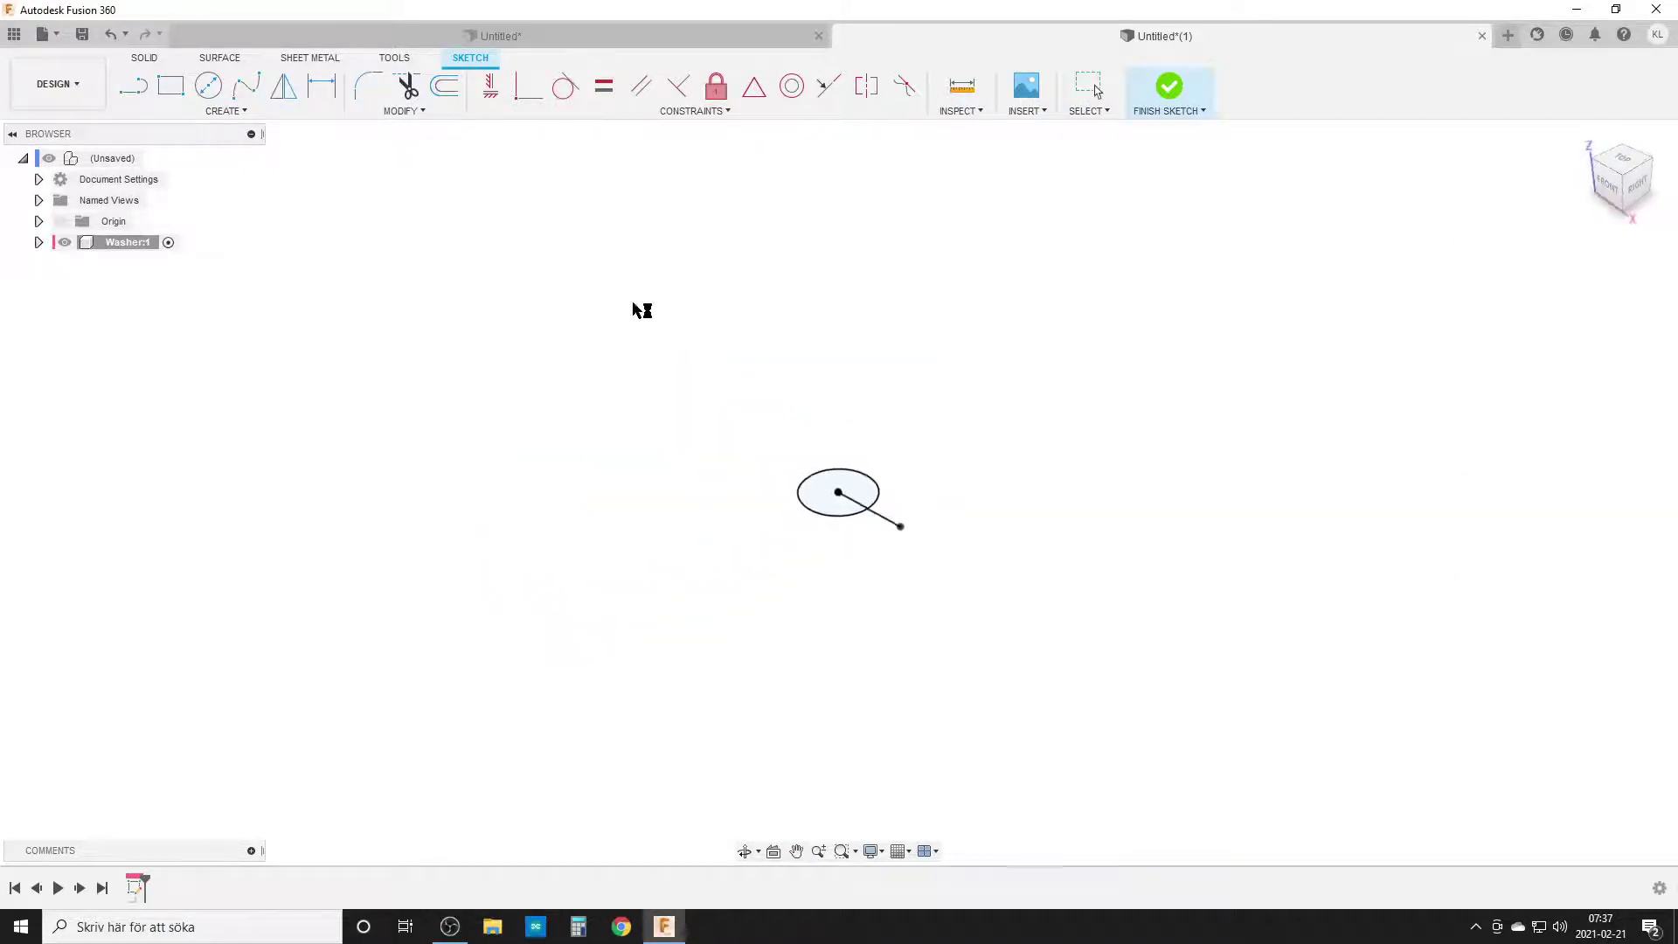
Step: Start a new sketch on the vertical YZ plane of the washer component, ready for drawing a line
left_click(136, 87)
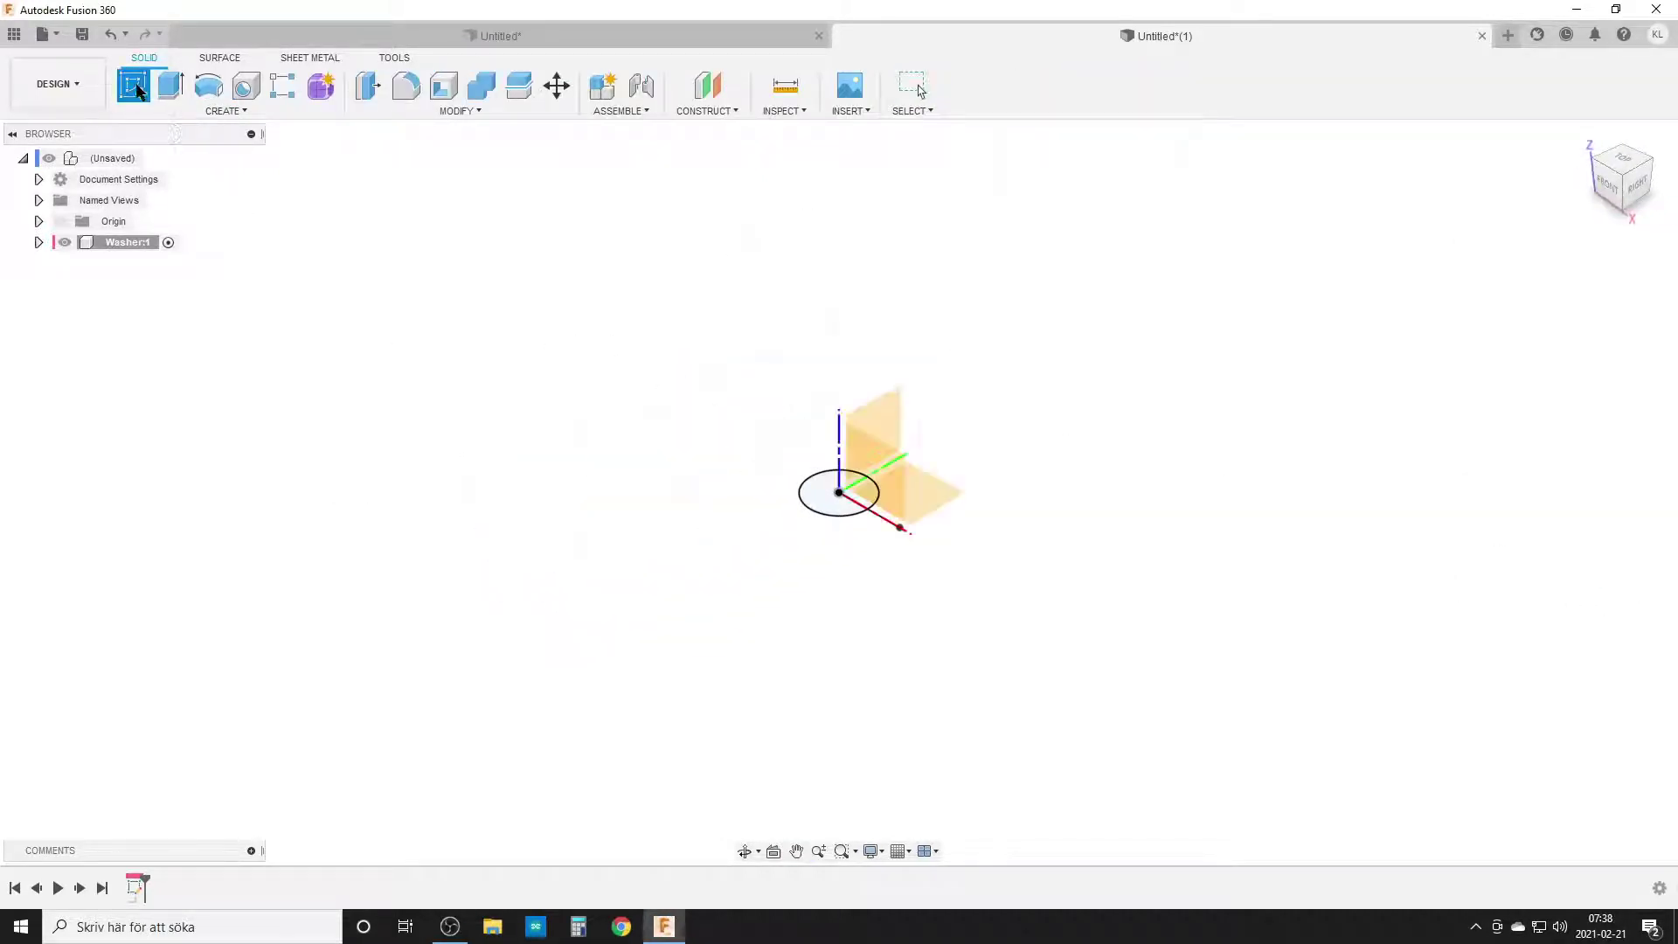
left_click(900, 413)
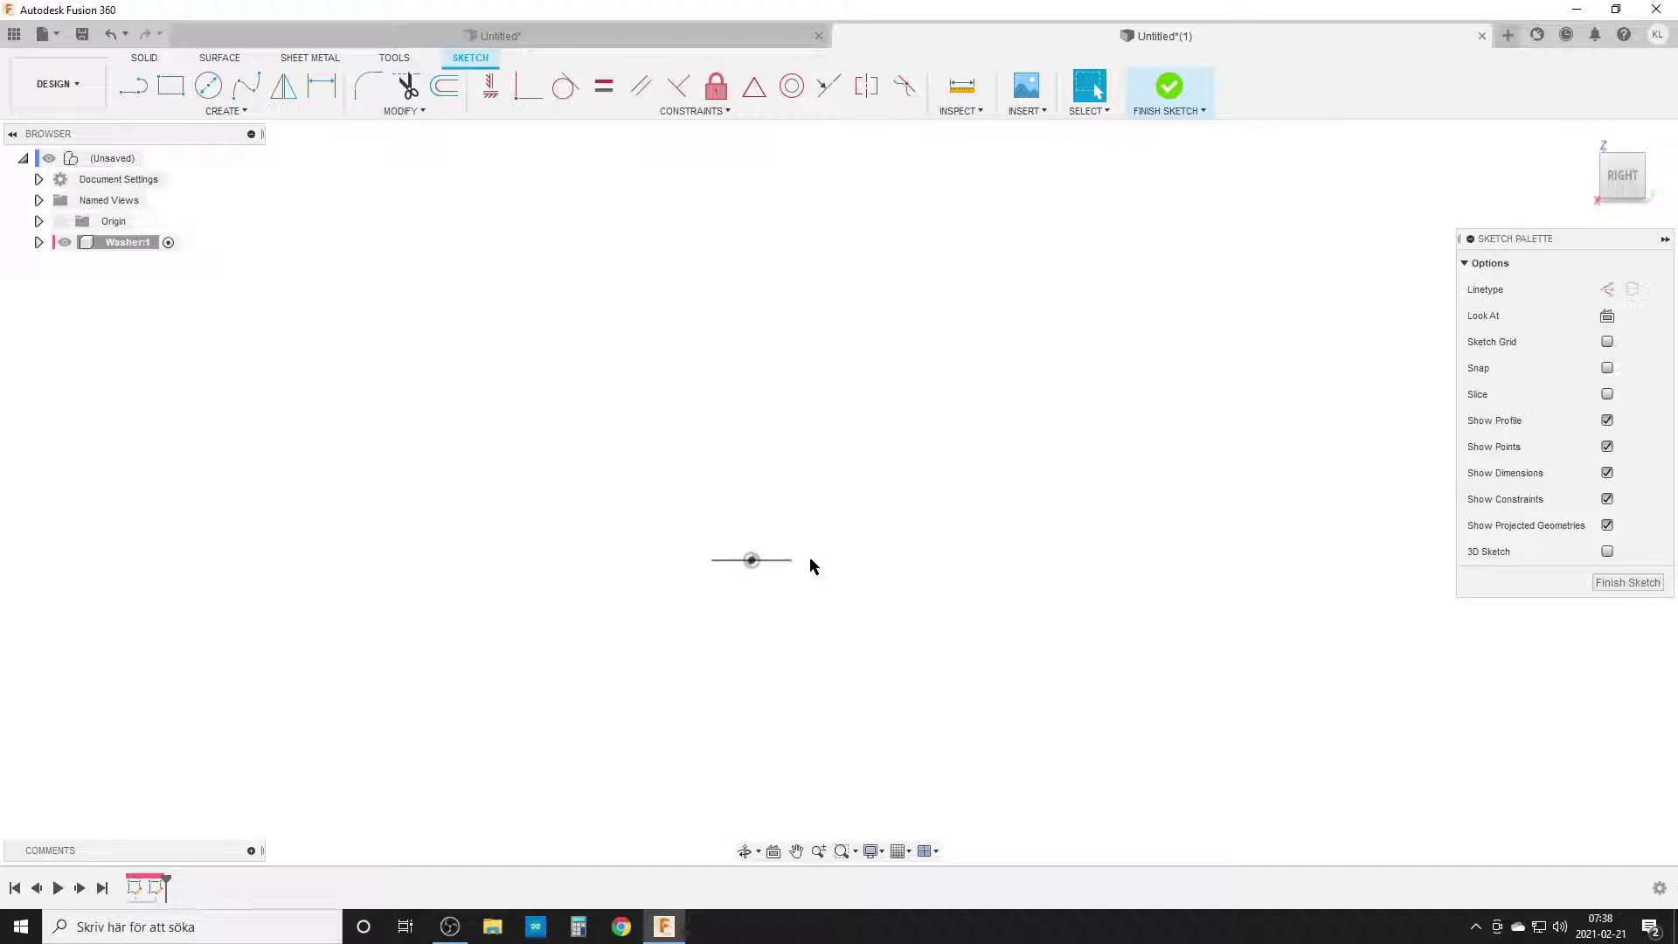
key("l")
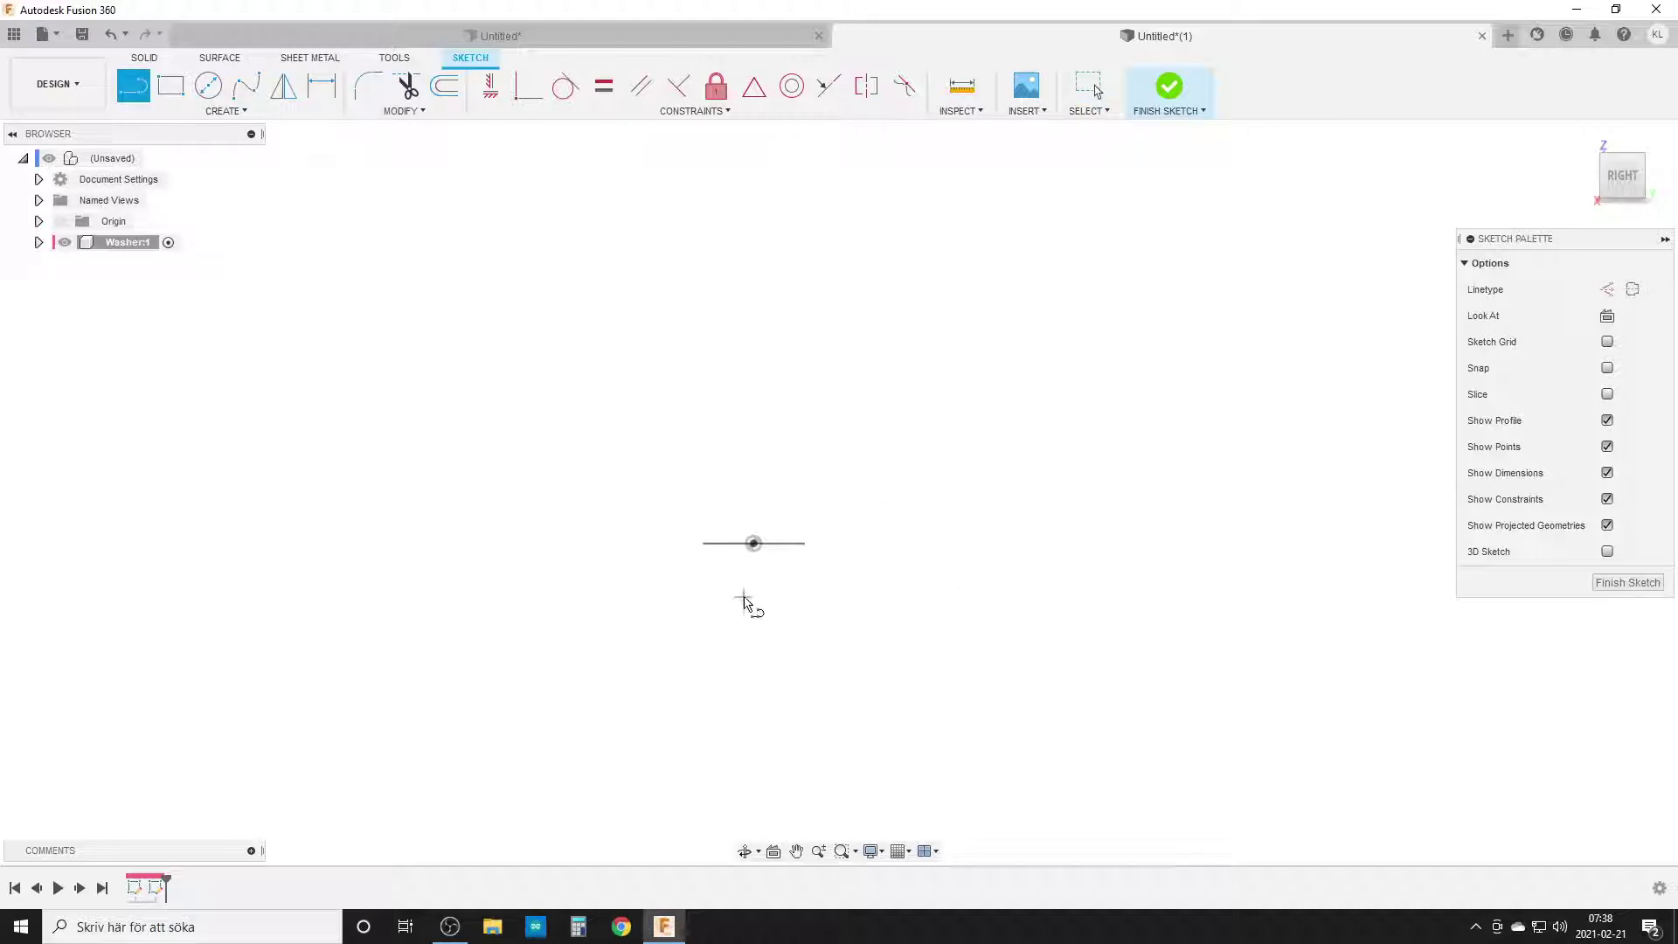
scroll(750, 603, "up", 10)
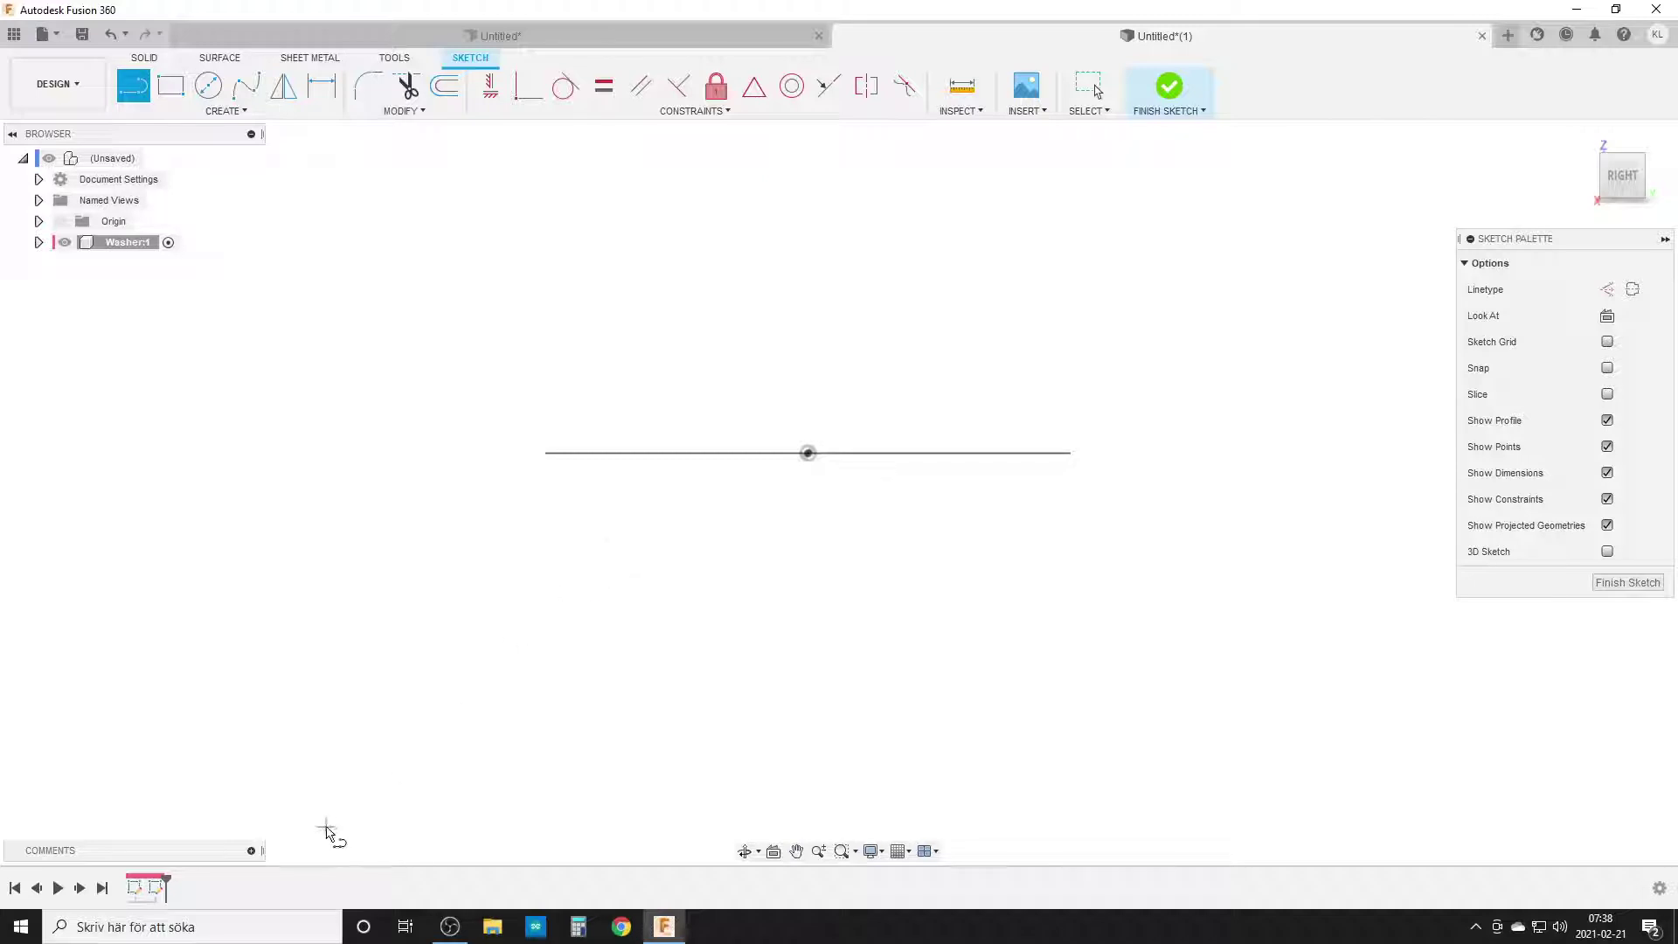
middle_click_drag(842, 565, 833, 607, "shift")
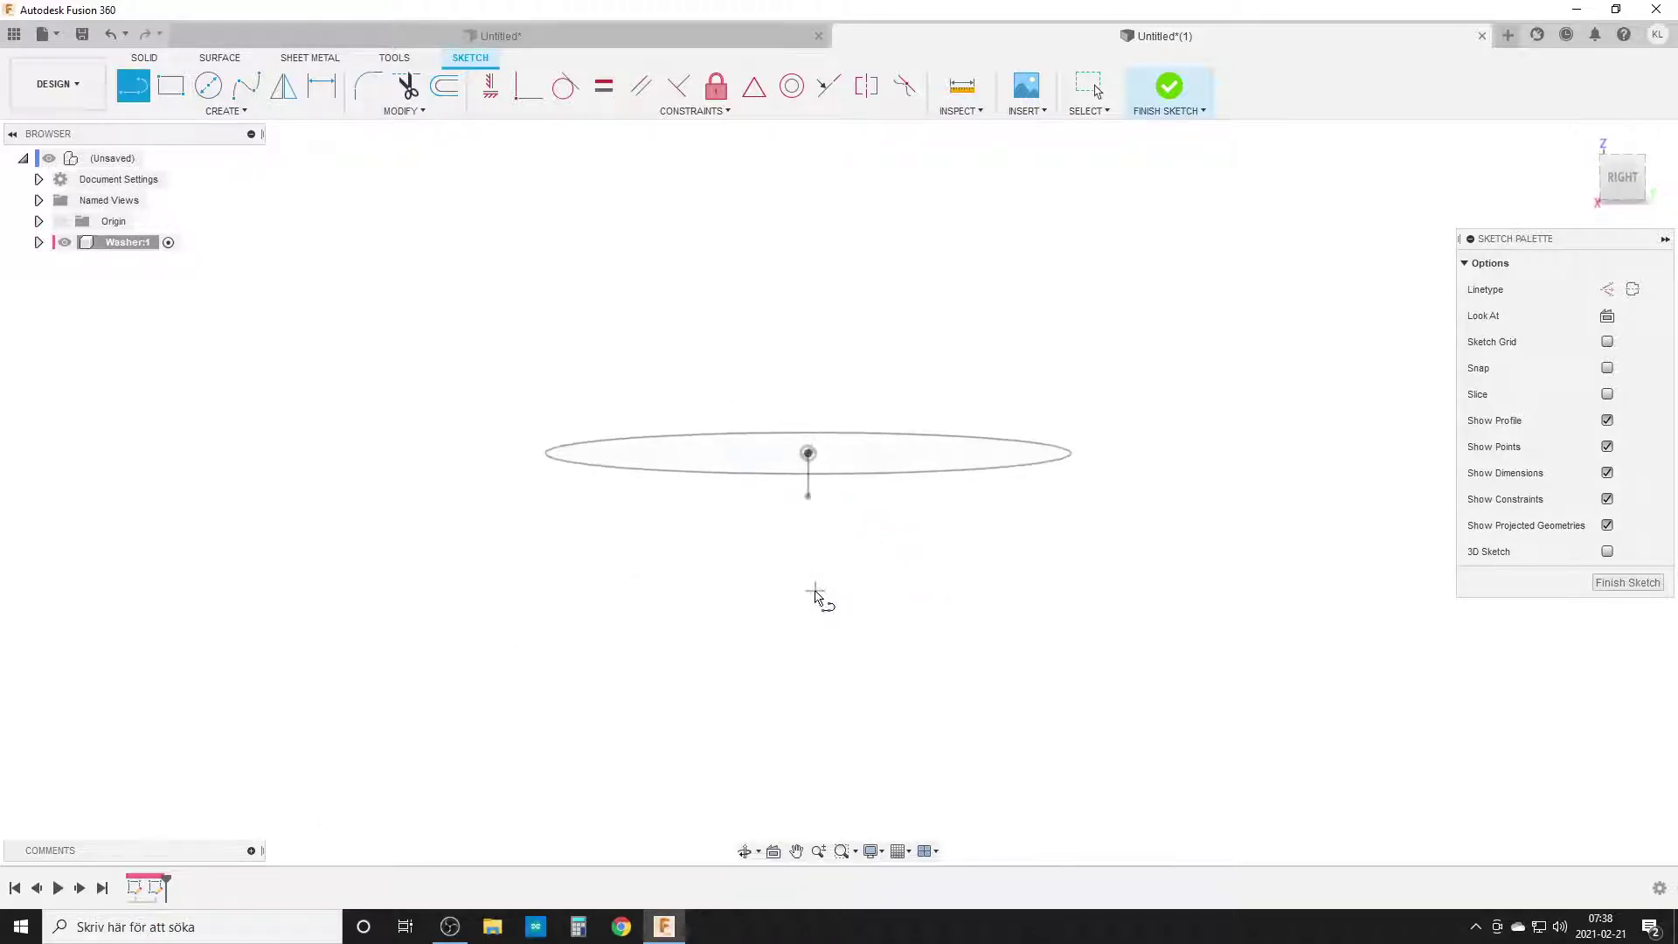
scroll(815, 591, "up", 2)
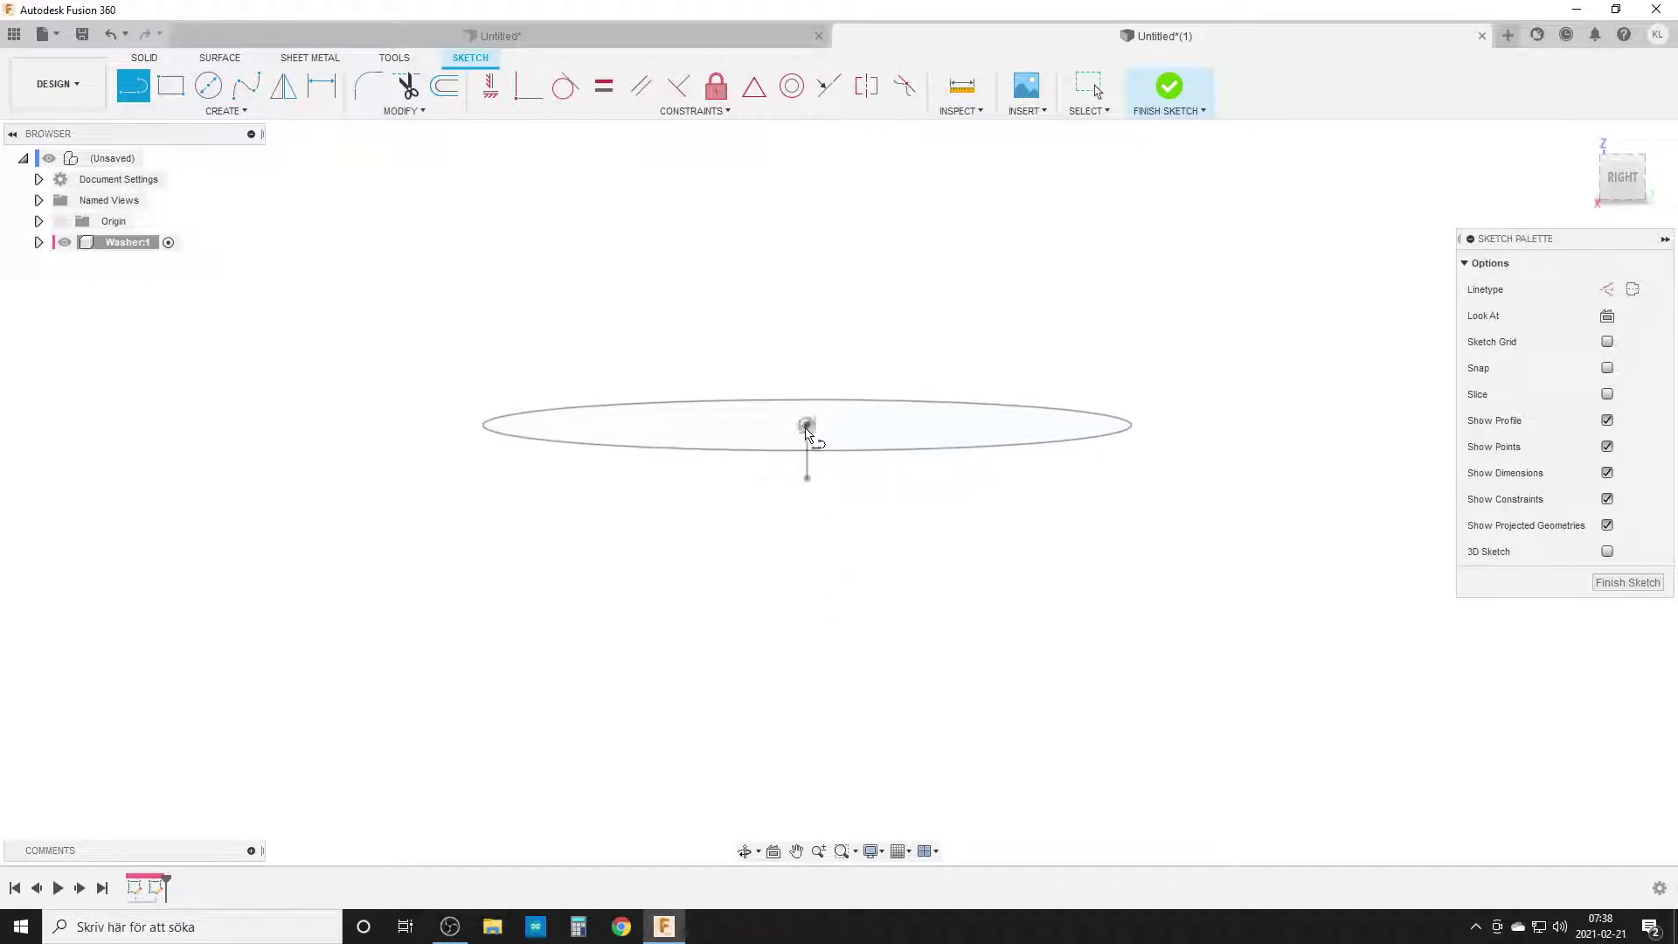
left_click(806, 425)
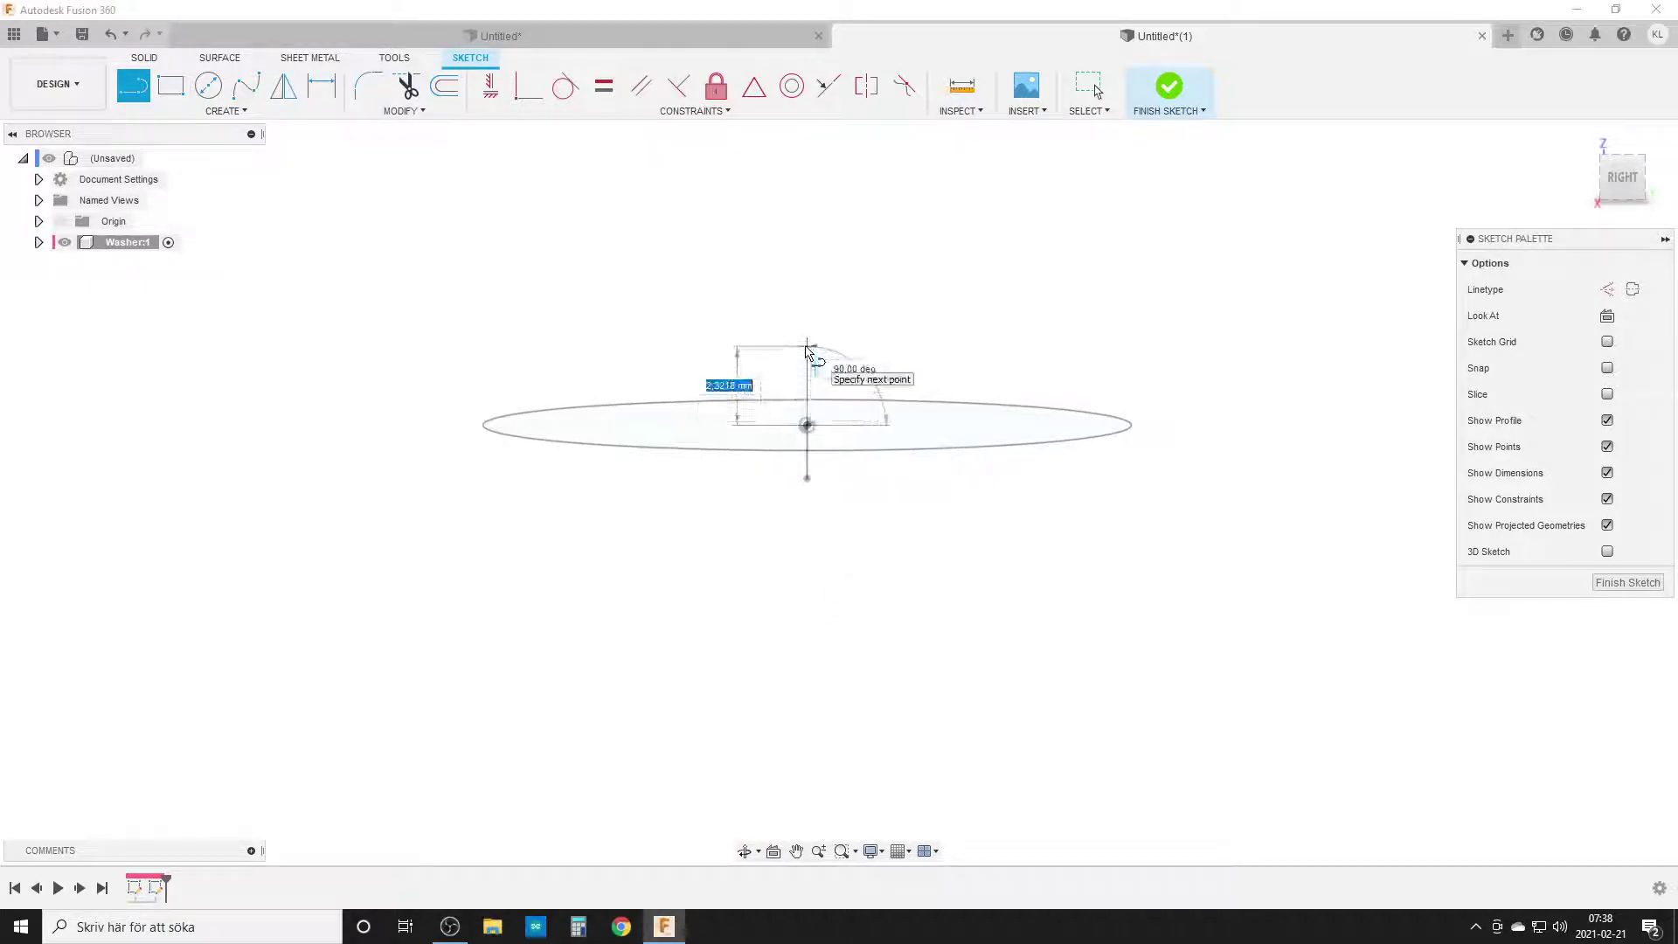
key("Tab")
key("BackSpace")
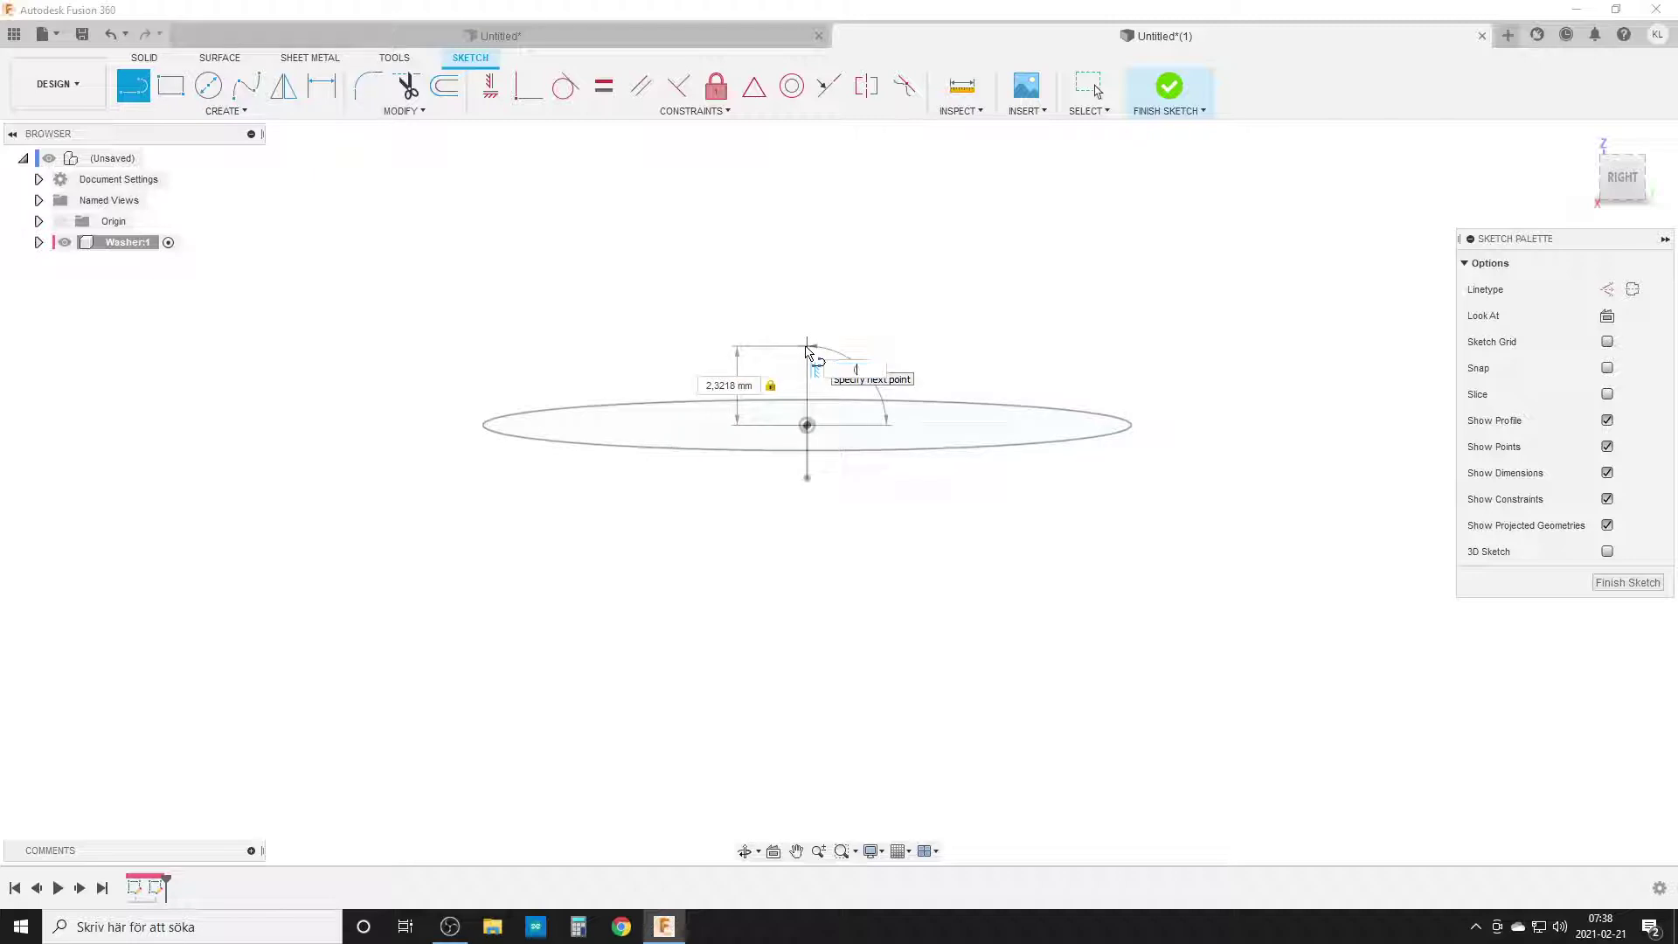
key("Escape")
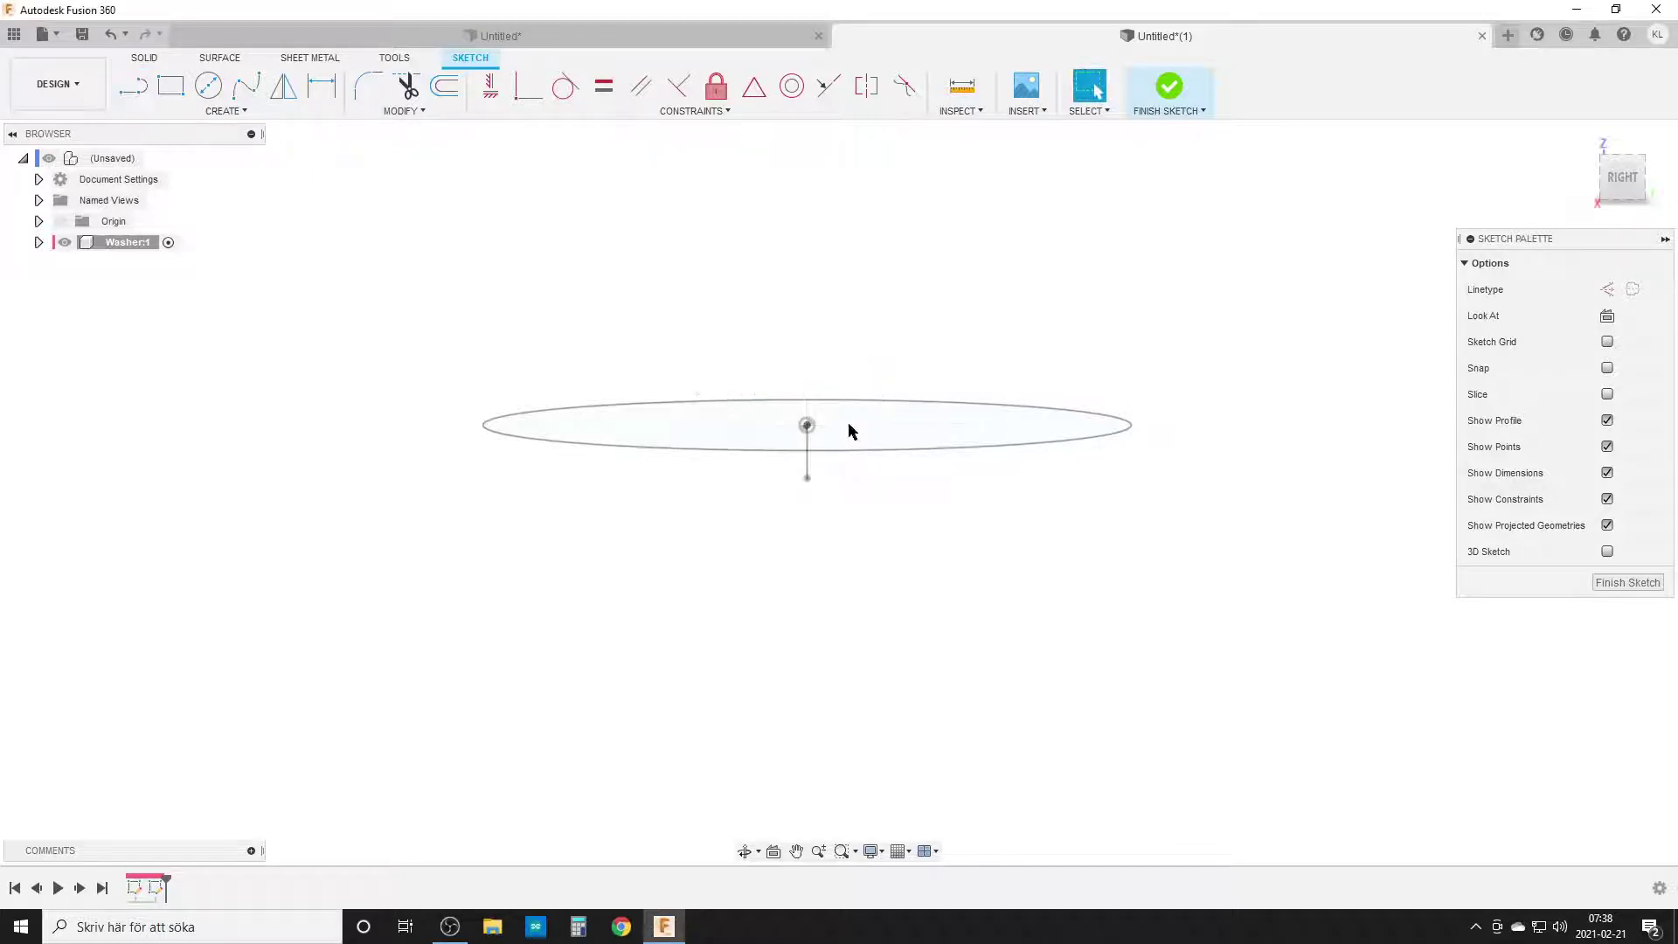
Step: Draw a vertical line upward from the origin with the length (Height-Thickness)/2
left_click(808, 426)
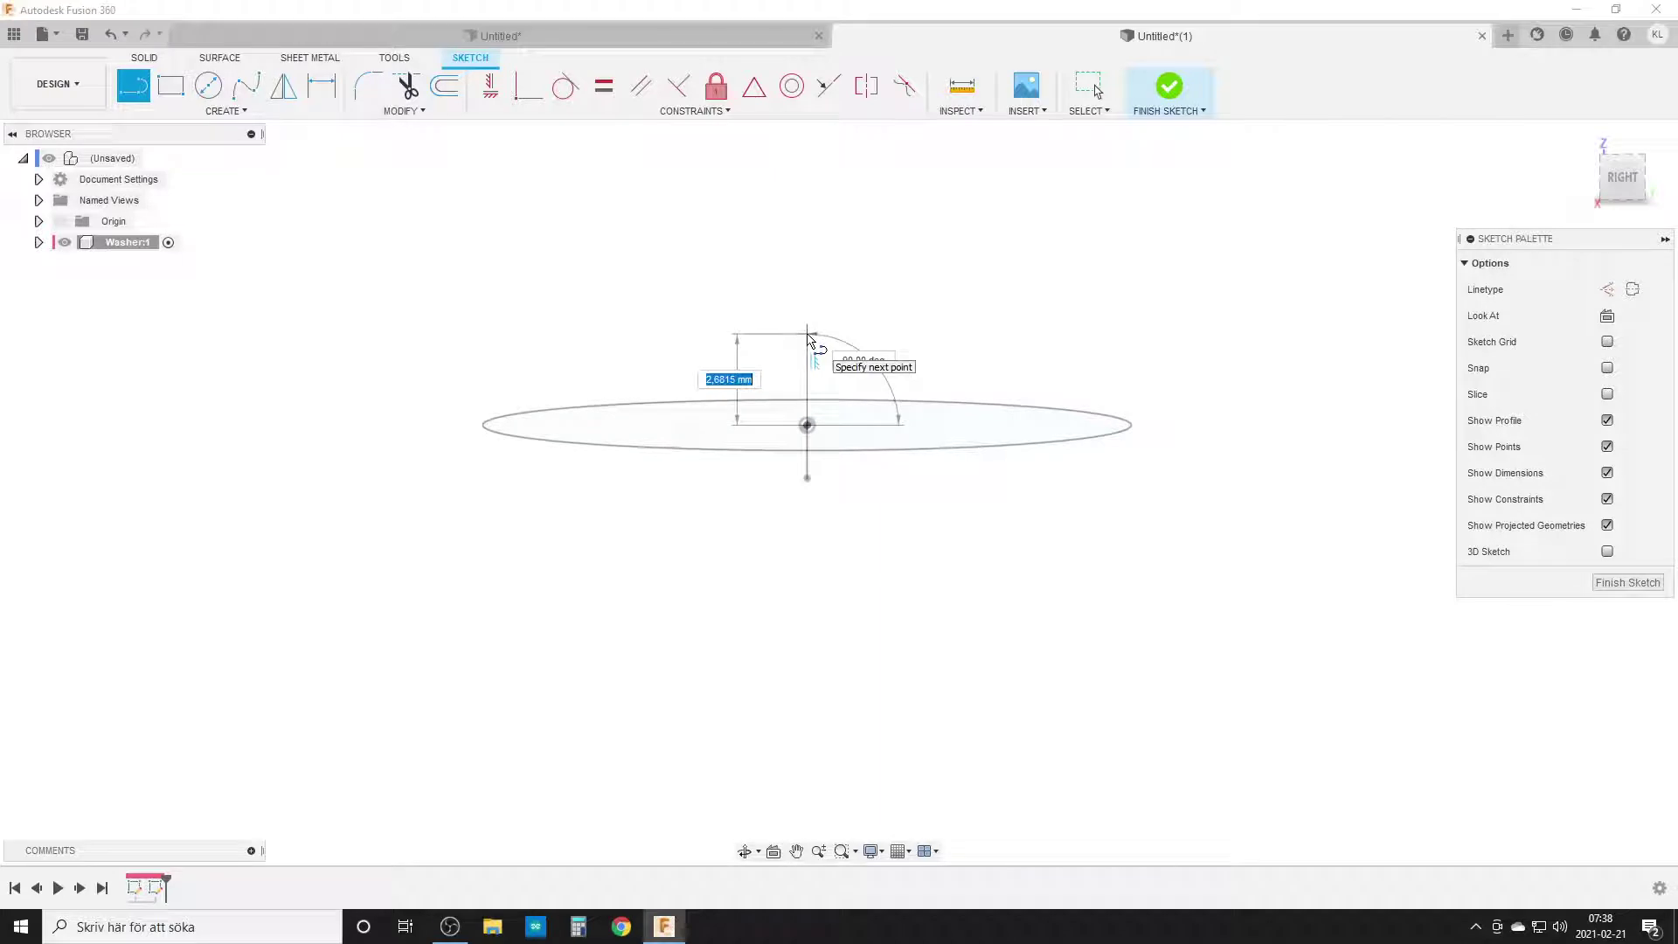
key("BackSpace")
type("(Height")
type("-")
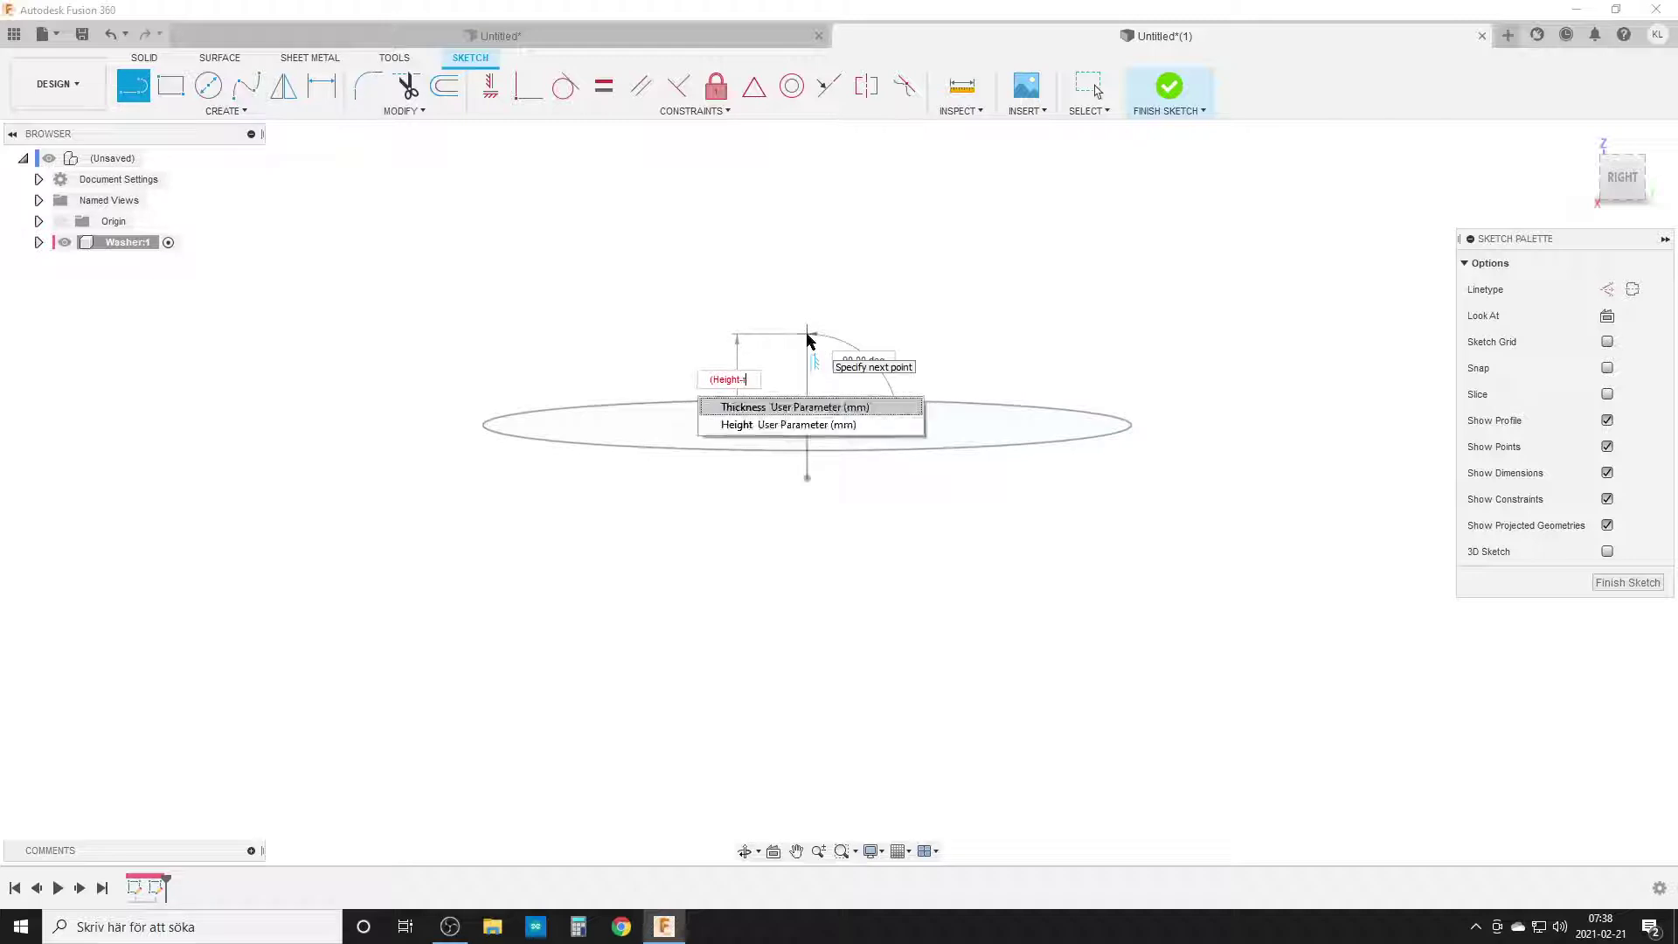
type("Thickness)")
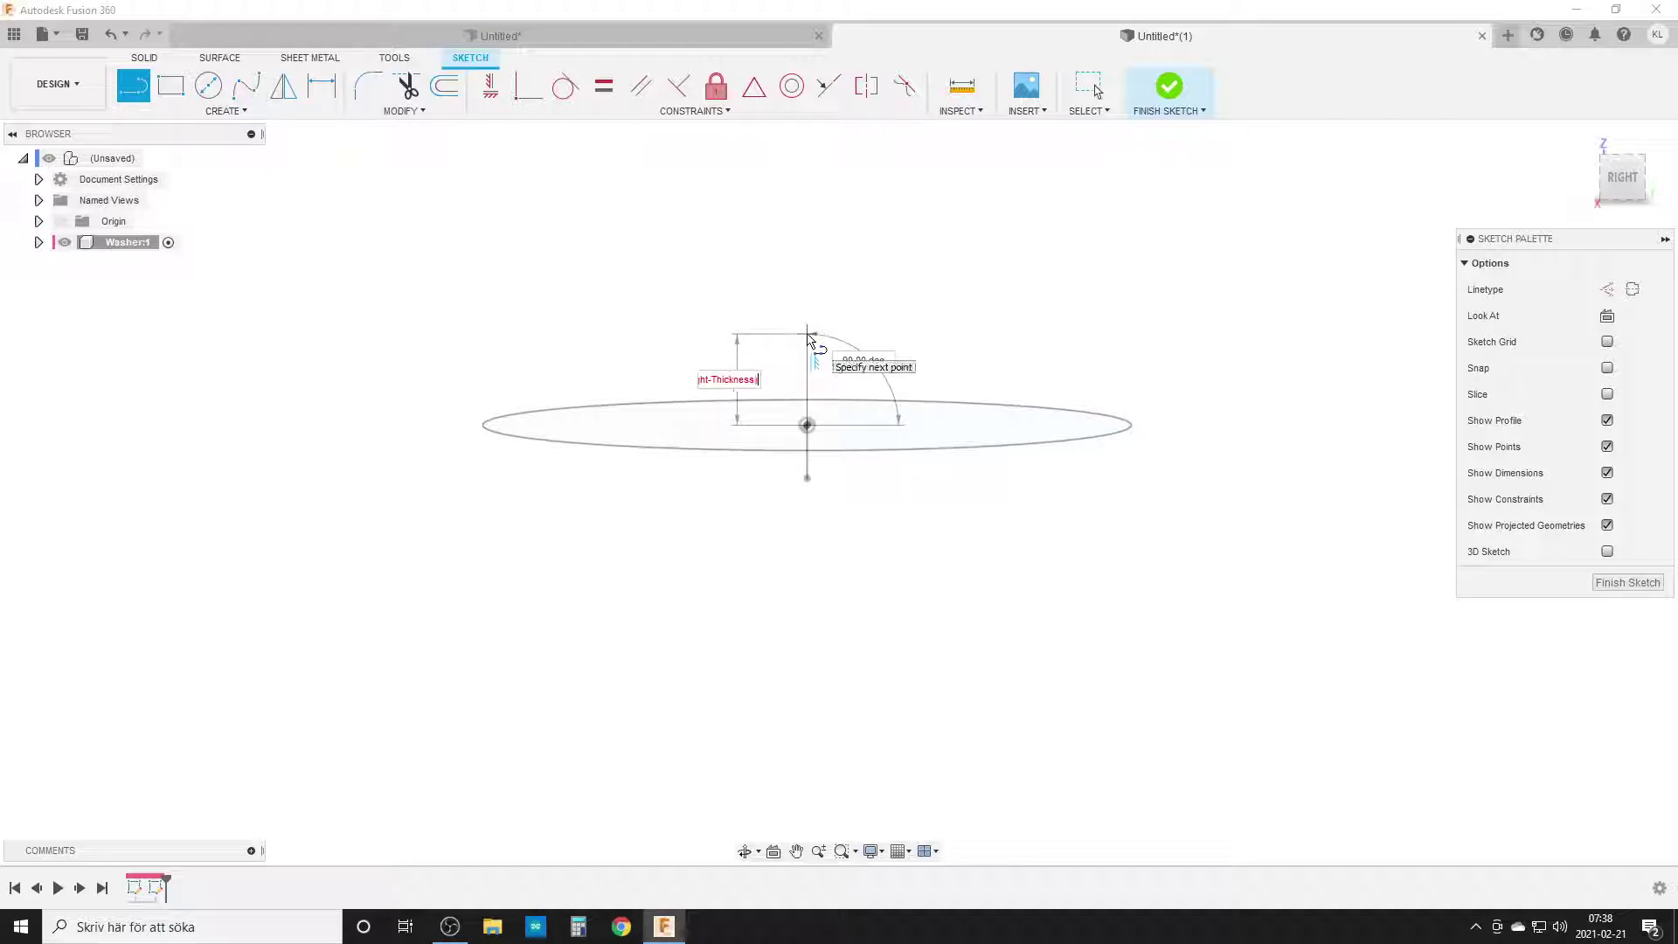
key("Return")
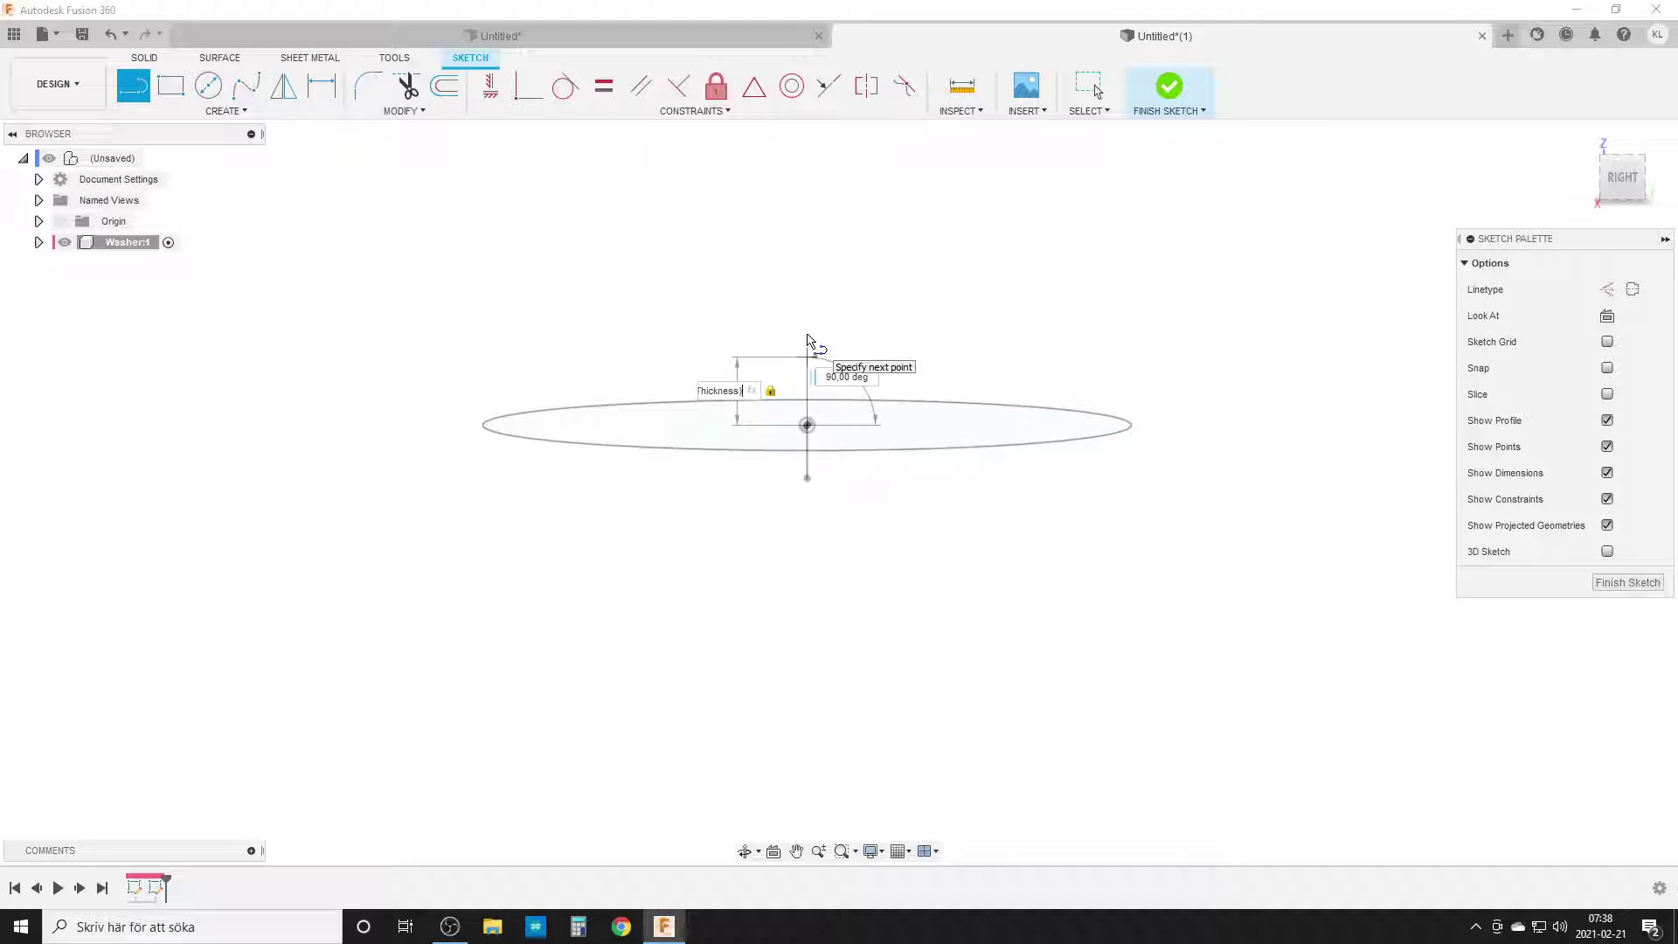
key("Return")
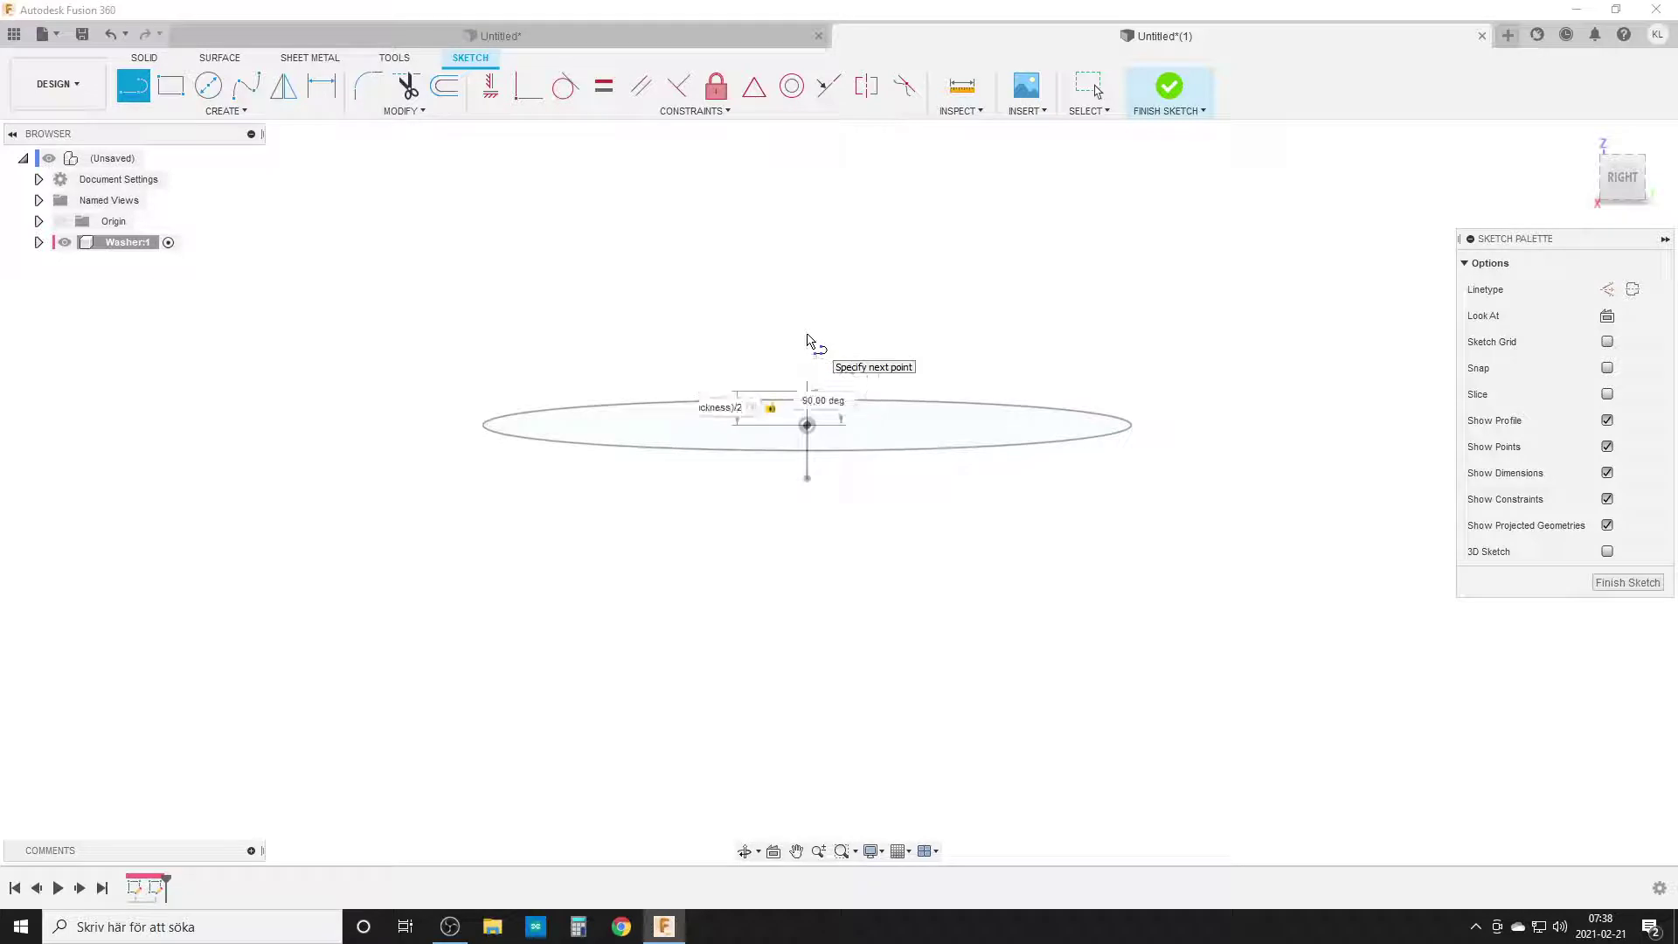
key("Escape")
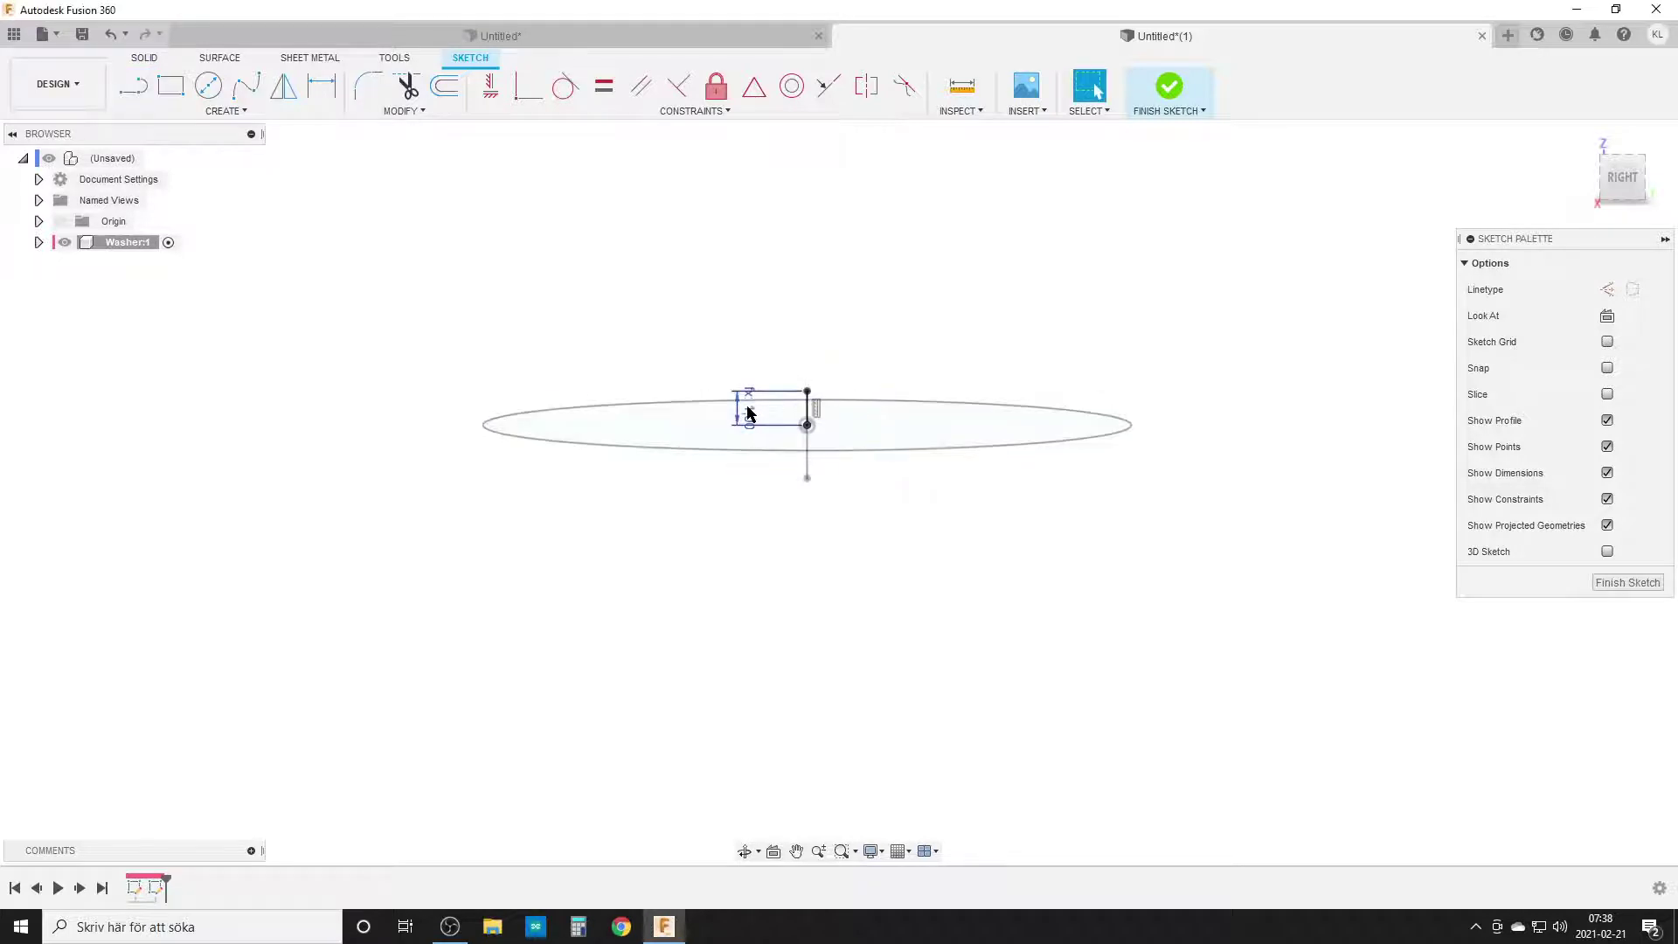
Step: Move the vertical line's dimension text above the line and finish the sketch
left_click_drag(745, 415, 734, 304)
middle_click_drag(734, 539, 760, 393, "shift")
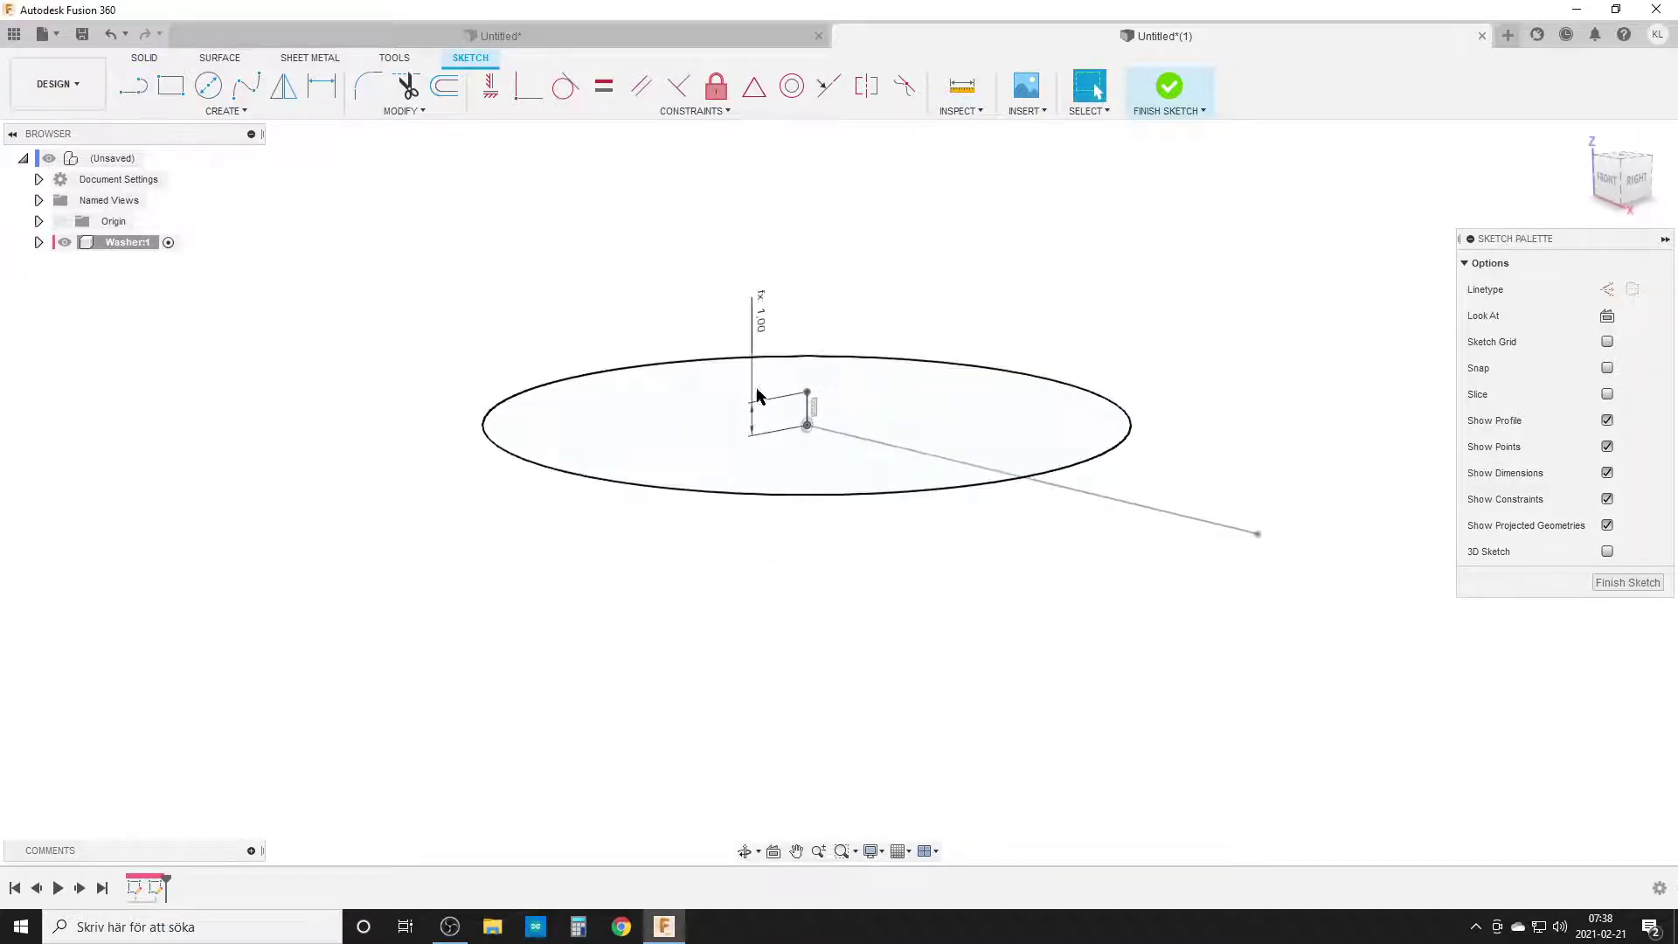
left_click(1626, 583)
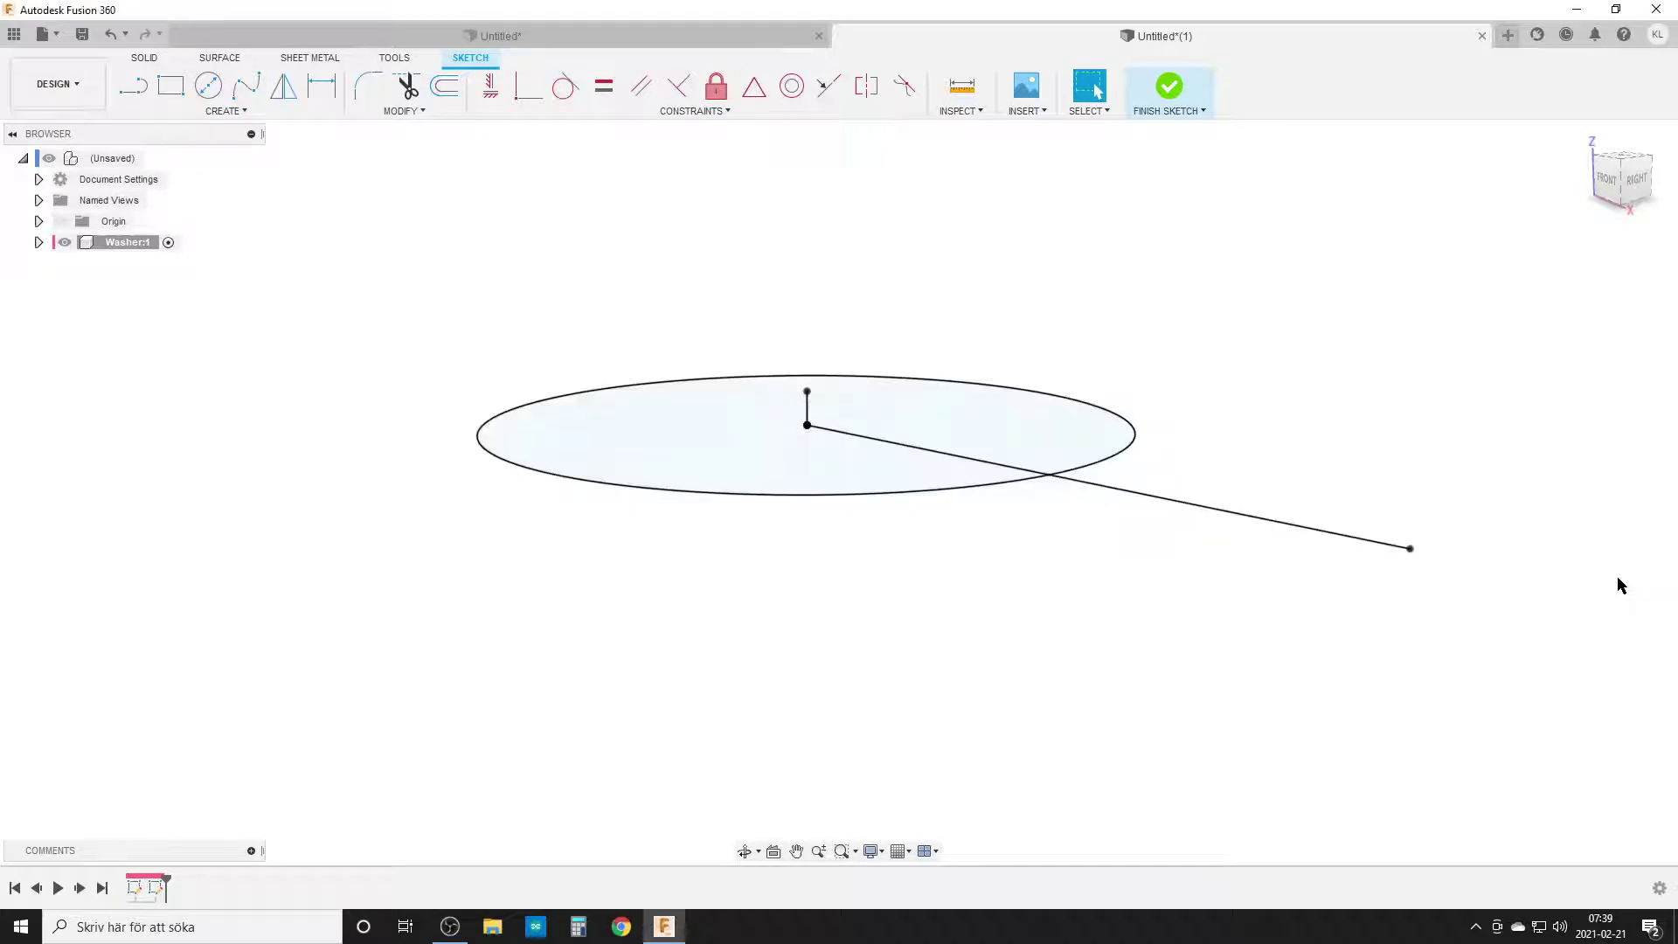
Step: Create a surface sweep of the short vertical line along the long horizontal line with a 360° twist angle, as a new body
middle_click_drag(1037, 611, 868, 584)
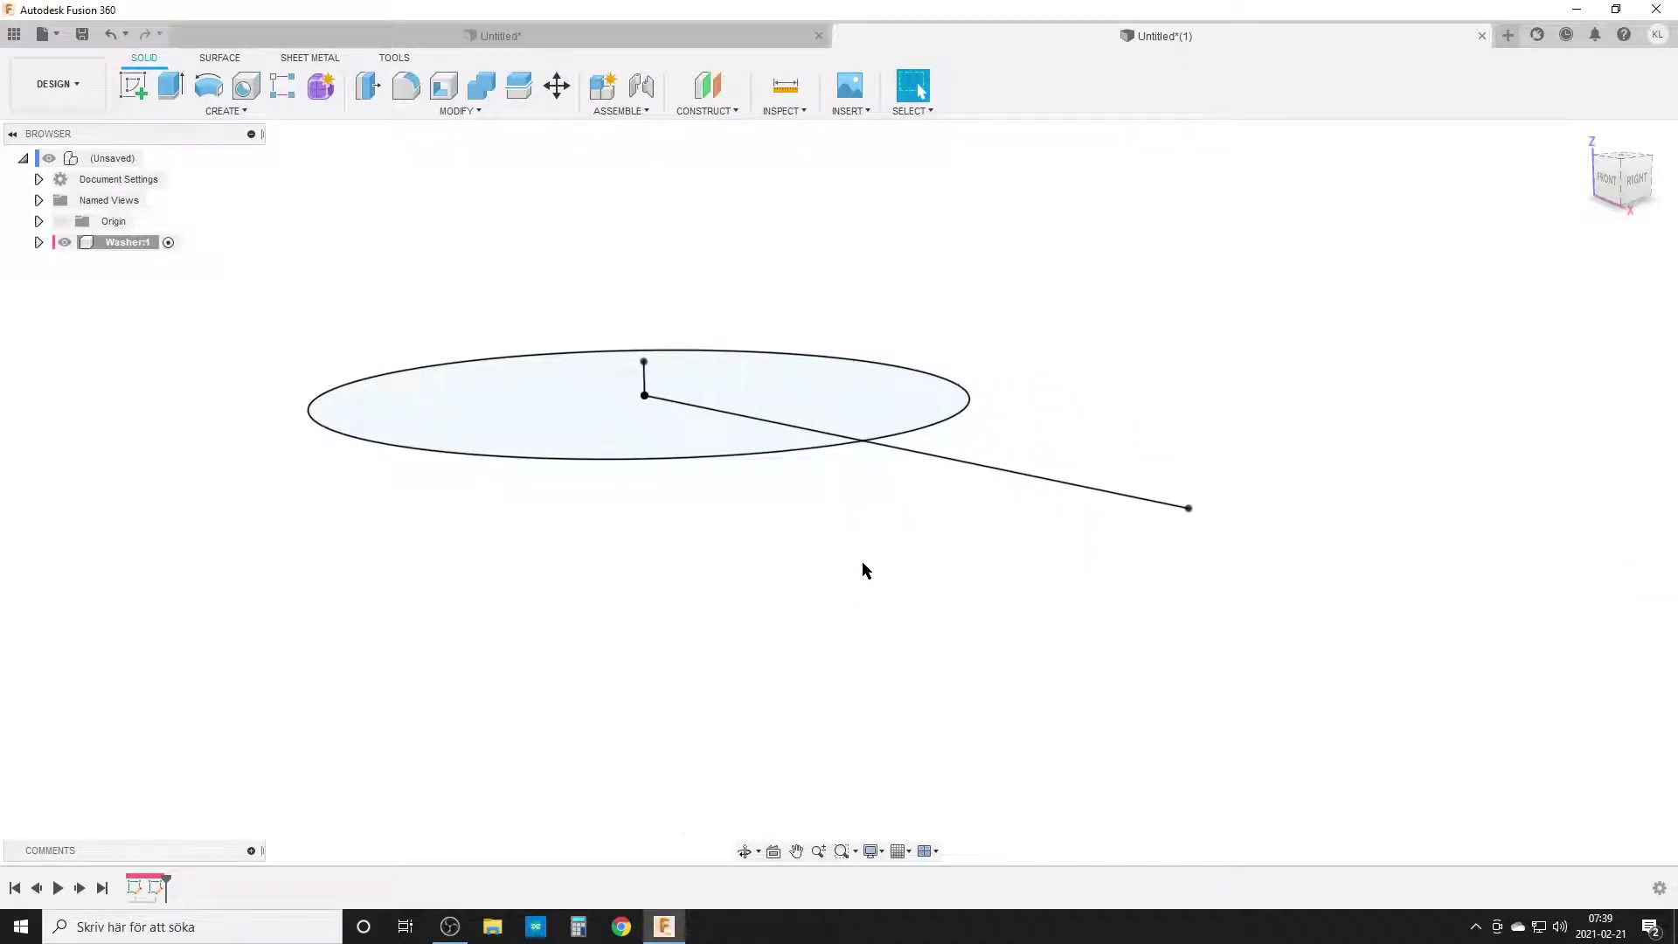
left_click(220, 58)
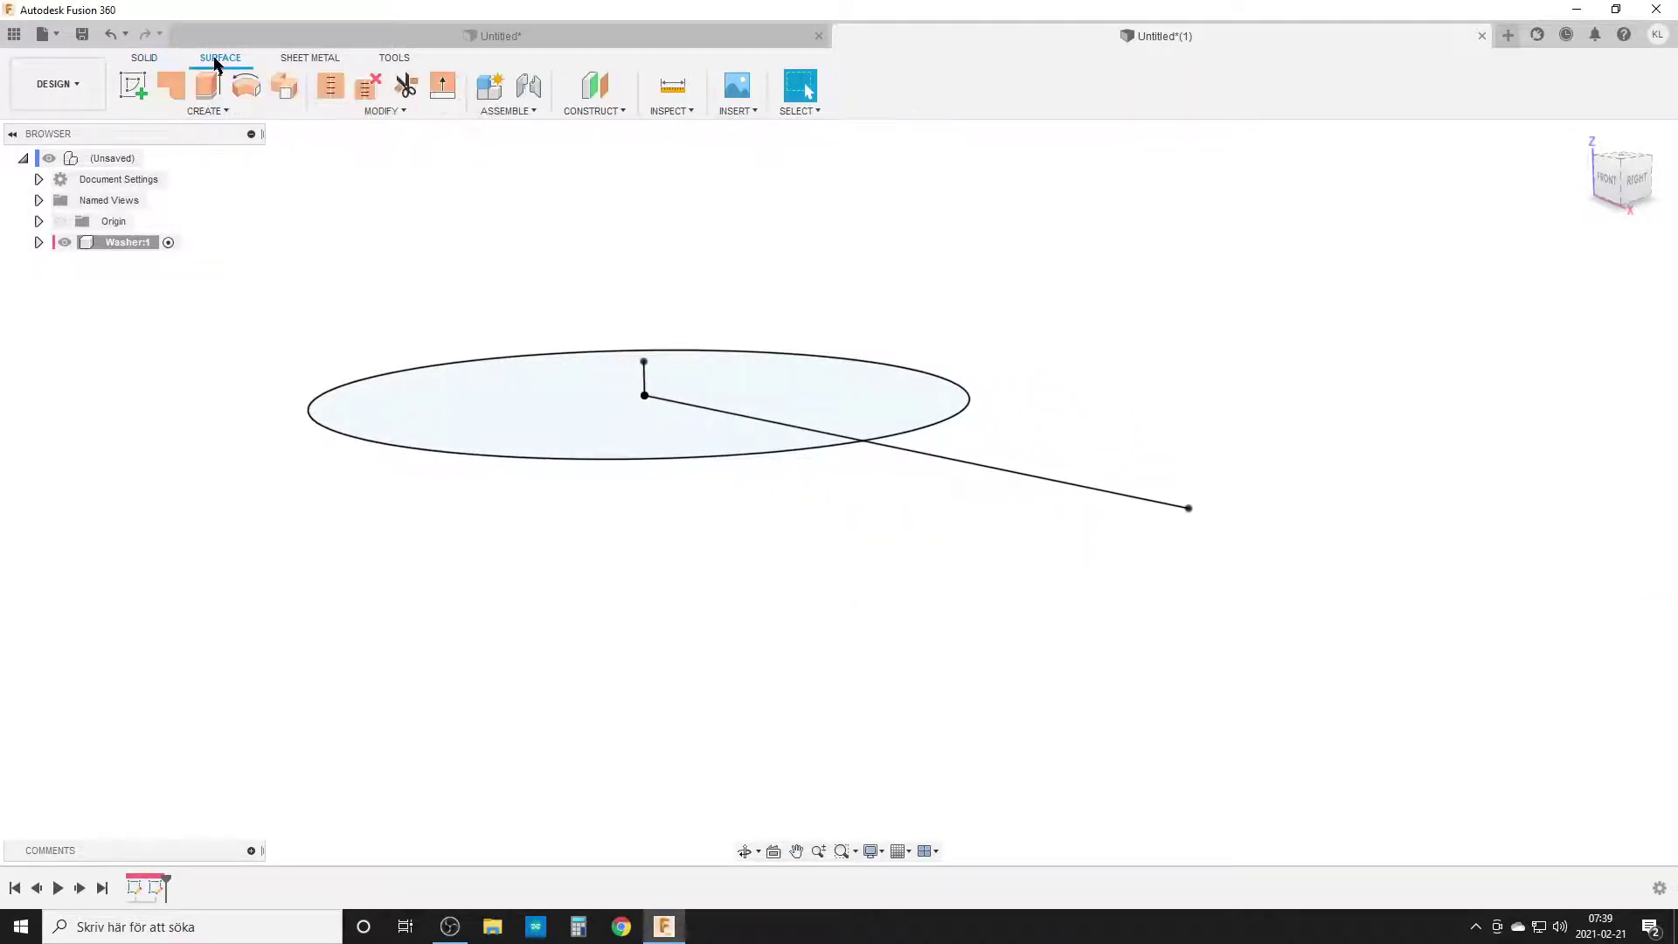
left_click(284, 88)
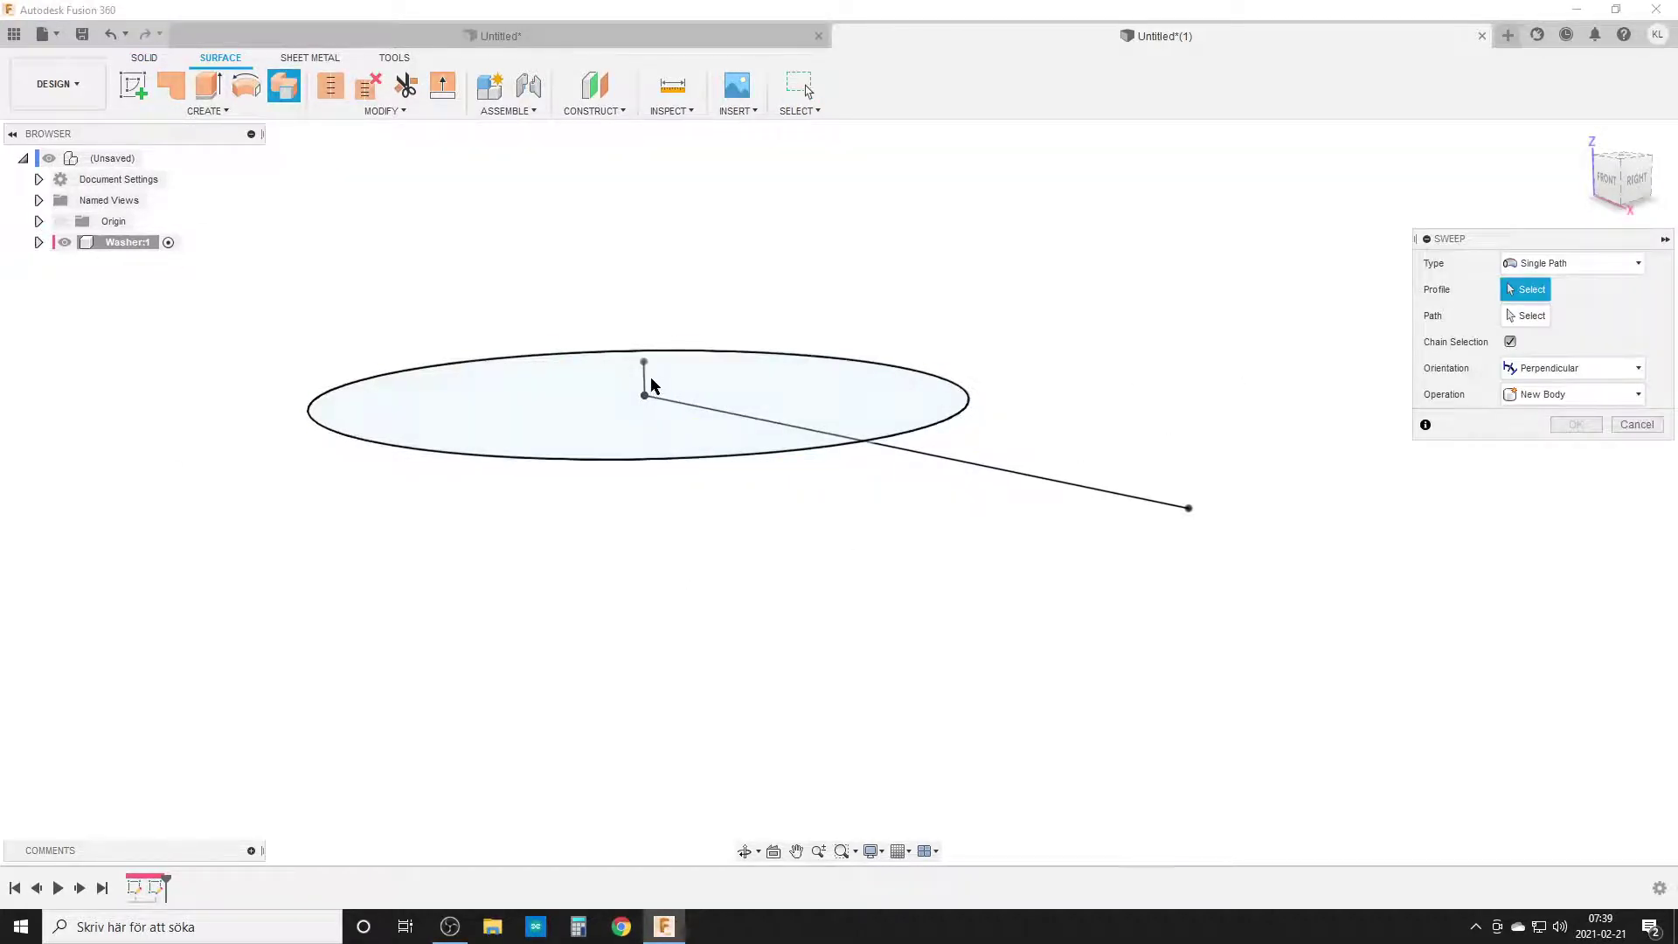
left_click(644, 376)
left_click(1526, 317)
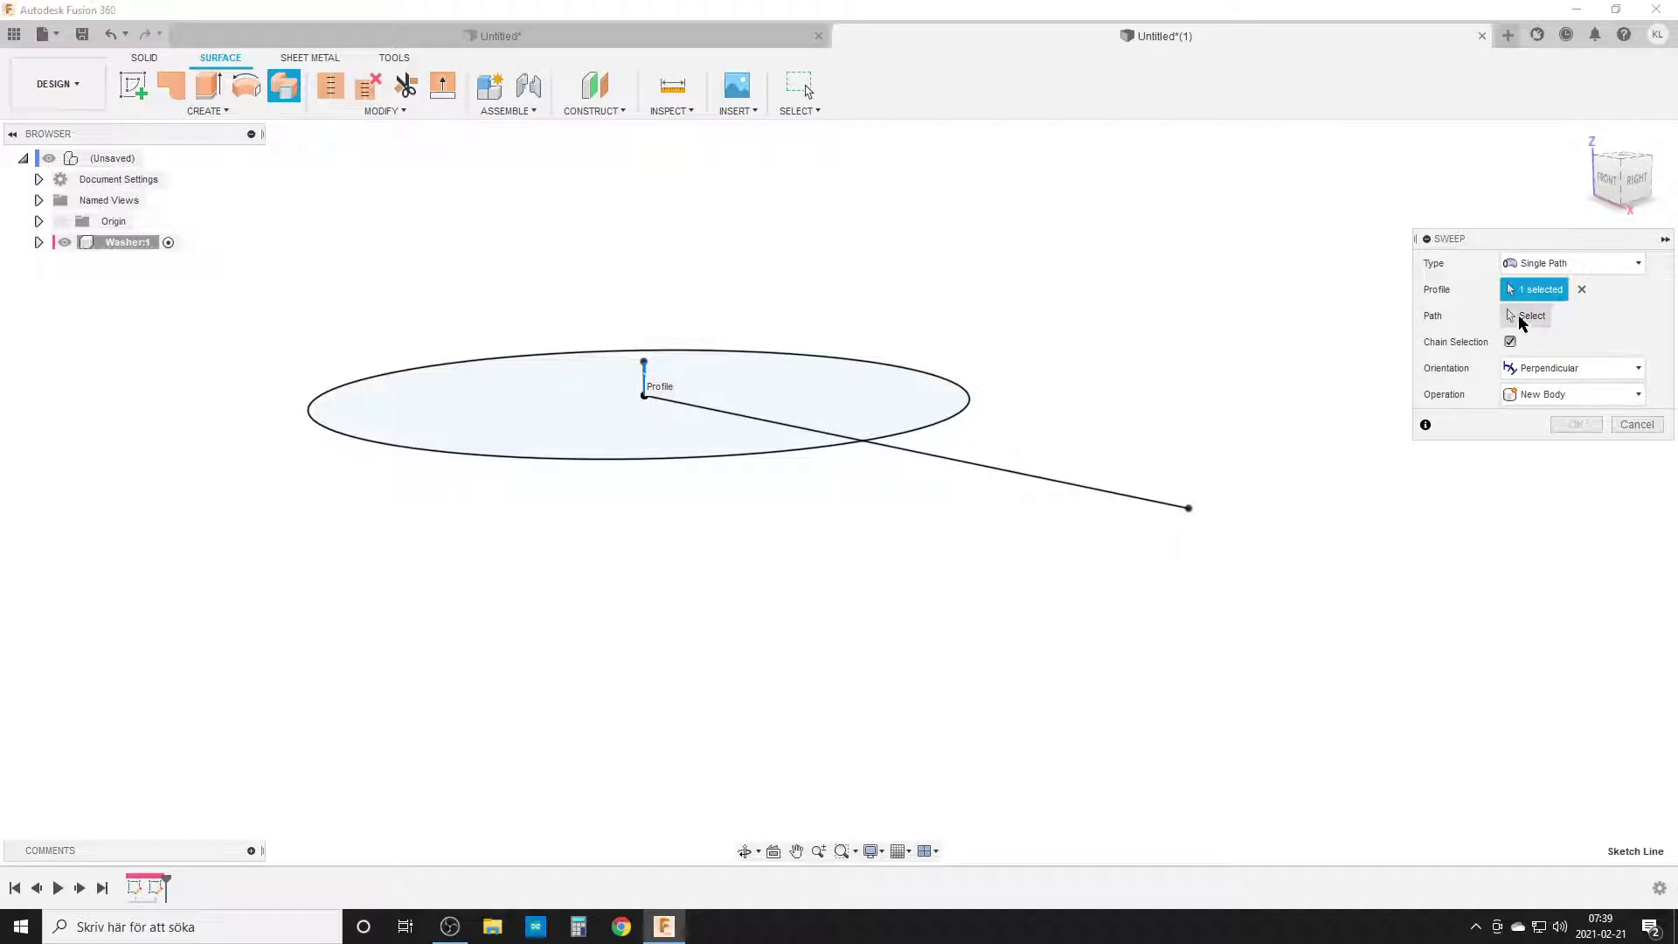
left_click(944, 458)
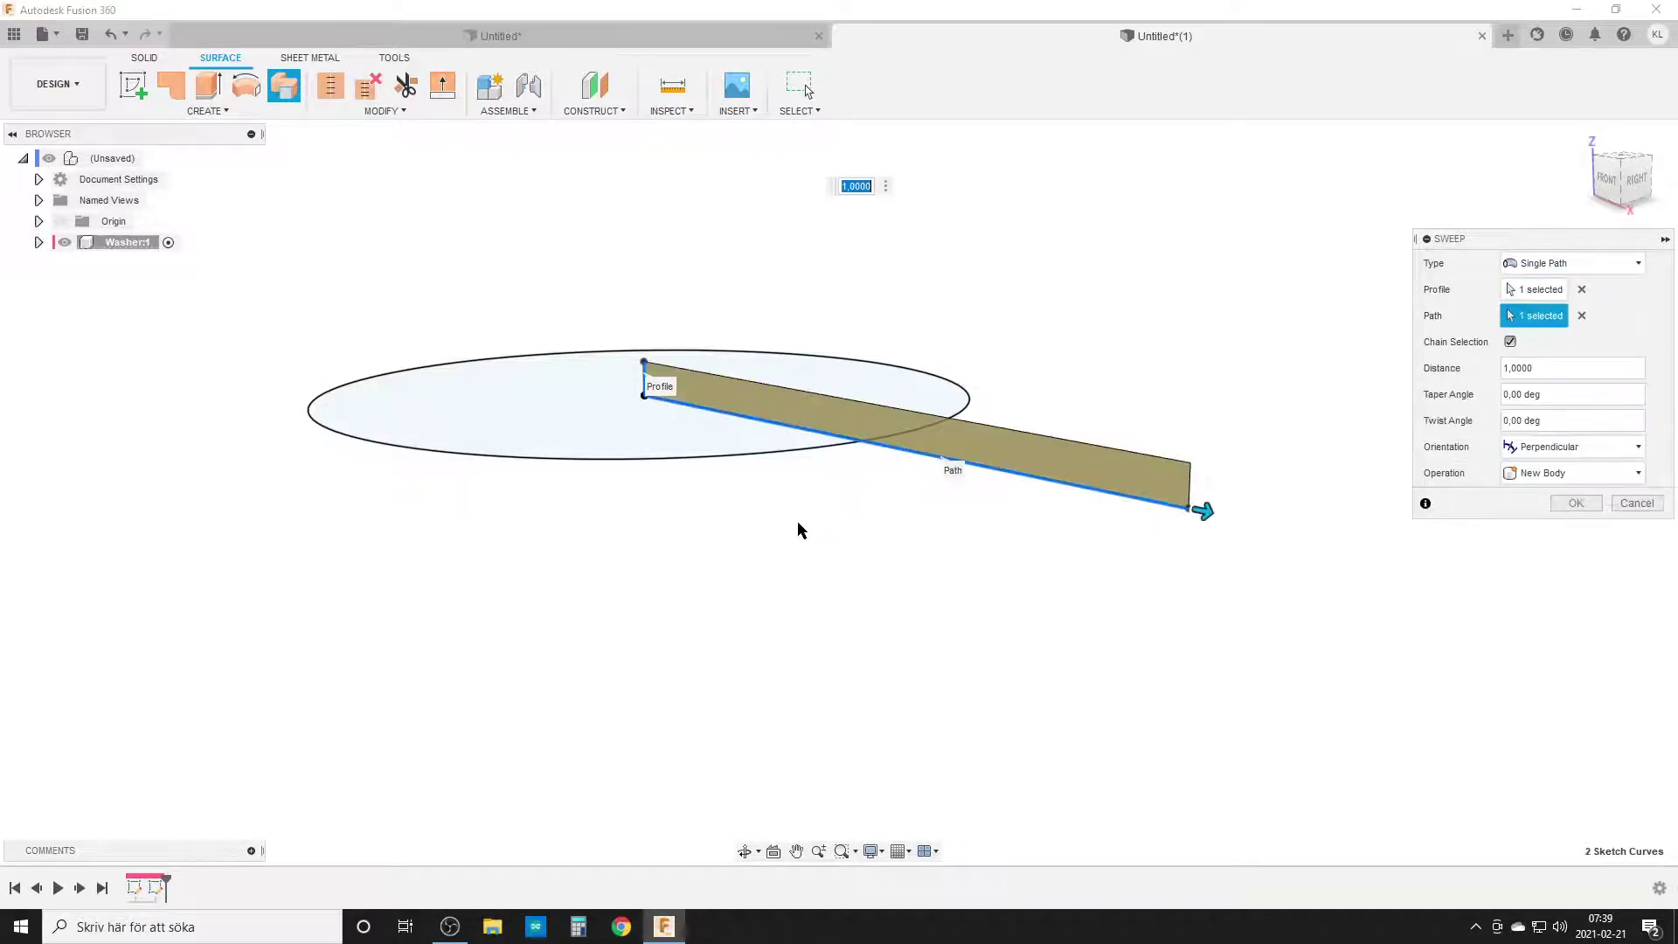
mouse_move(847, 548)
middle_mouse_down("shift")
mouse_move(984, 543)
mouse_move(937, 563)
middle_mouse_up("shift")
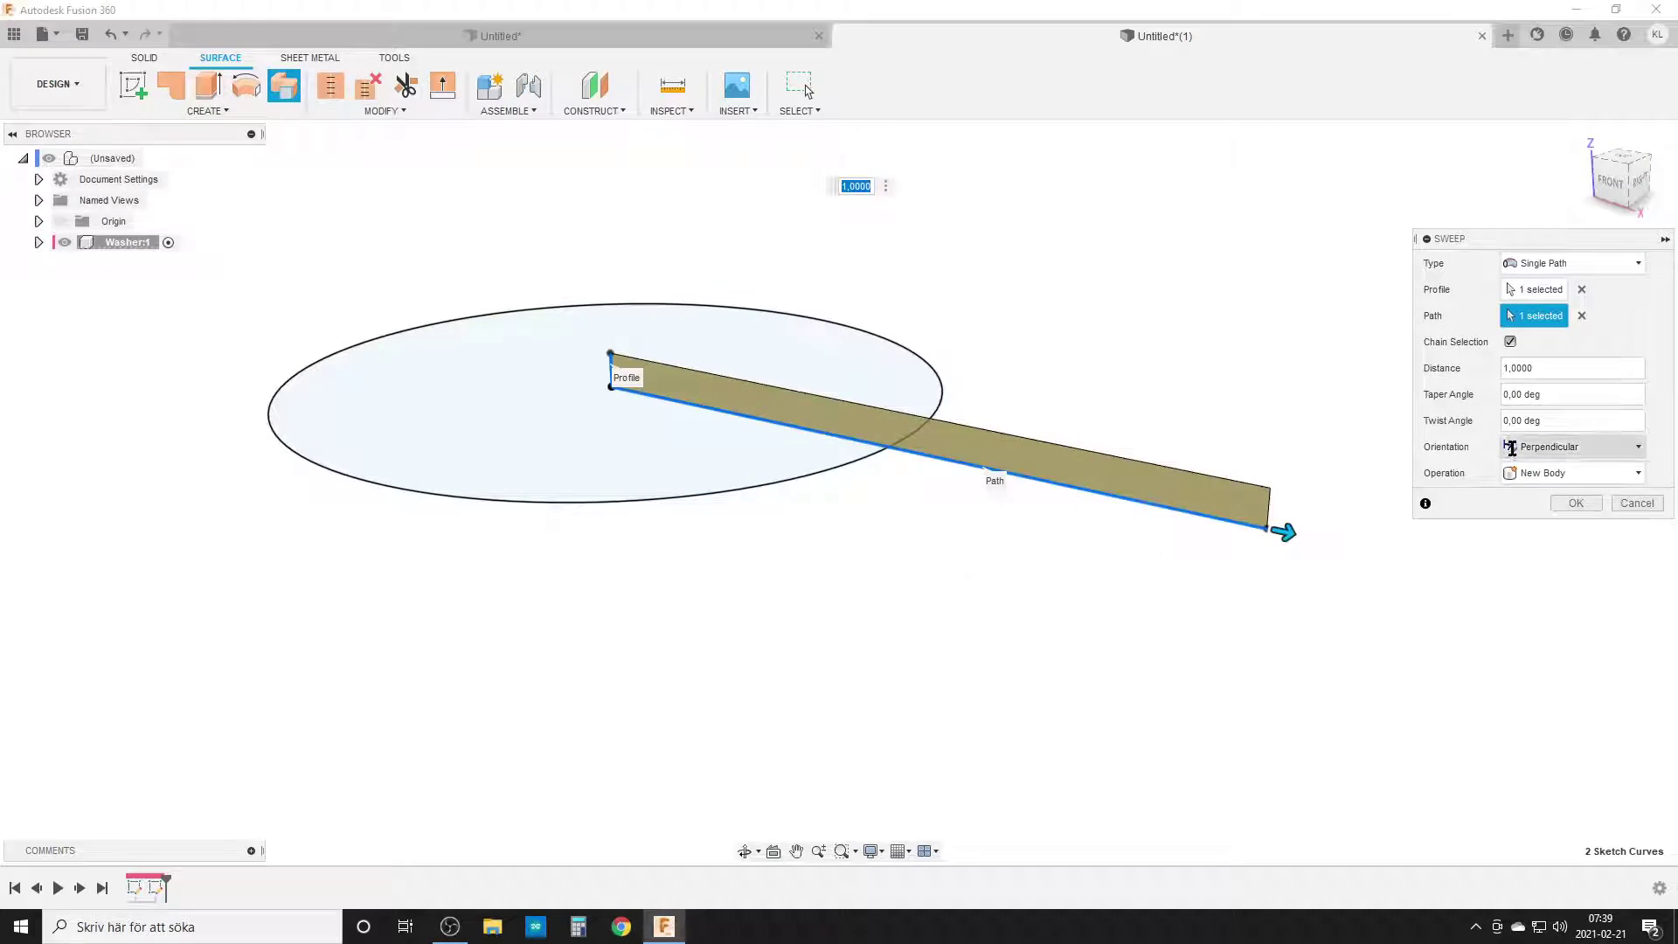
left_click(1565, 420)
type("360")
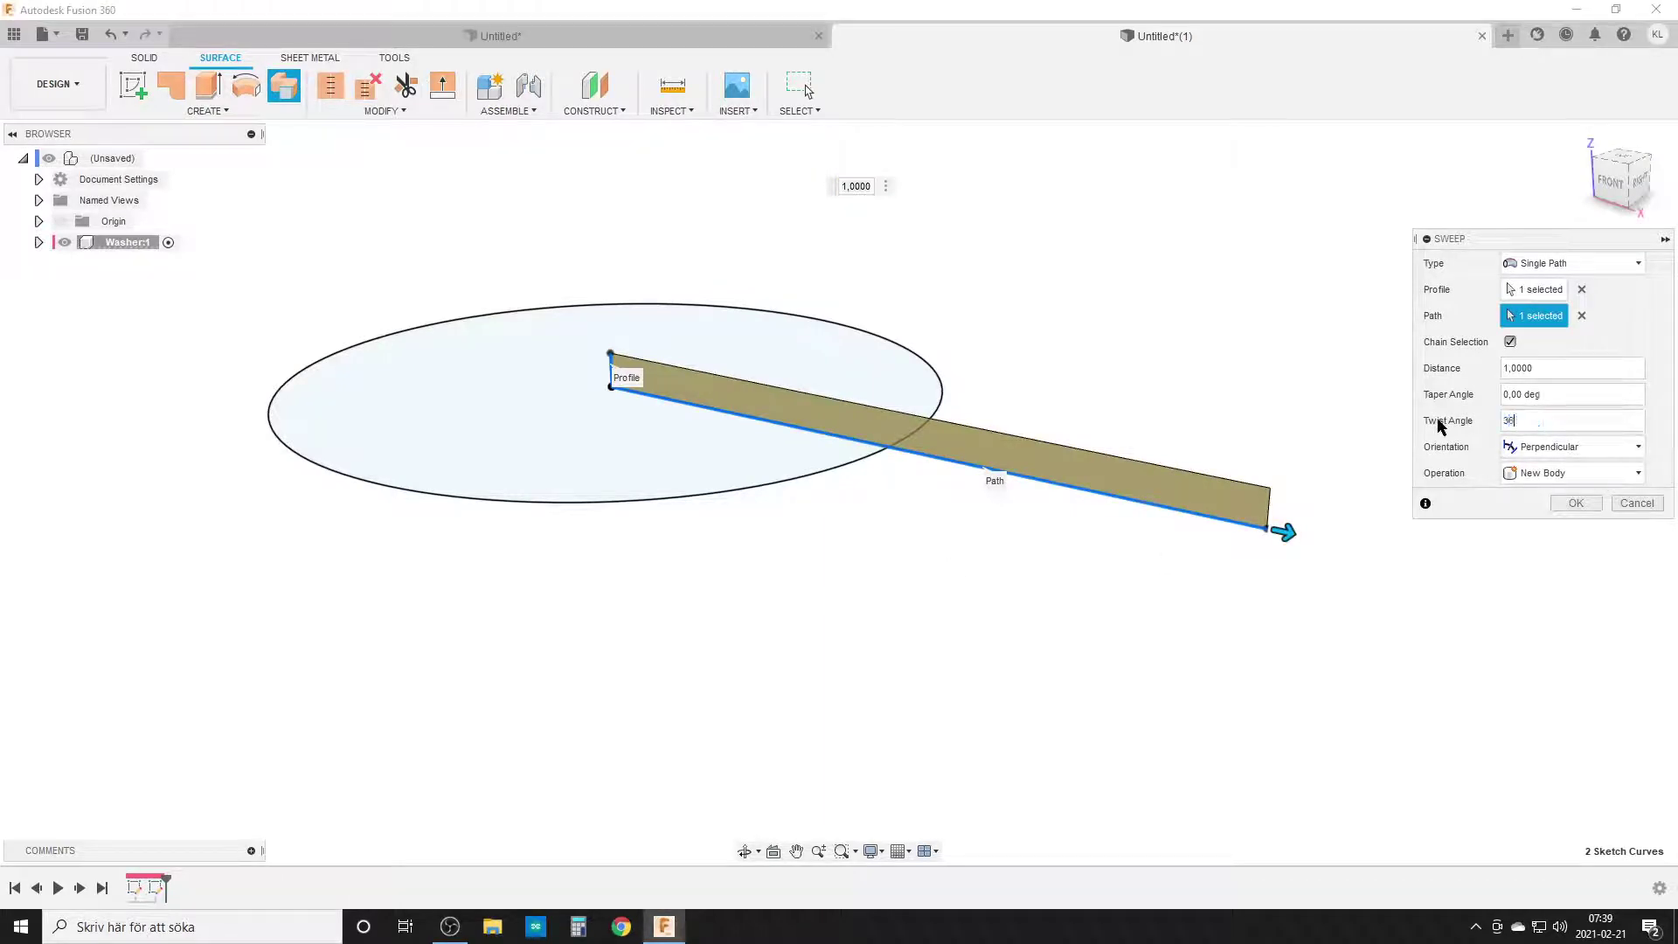
left_click(1578, 504)
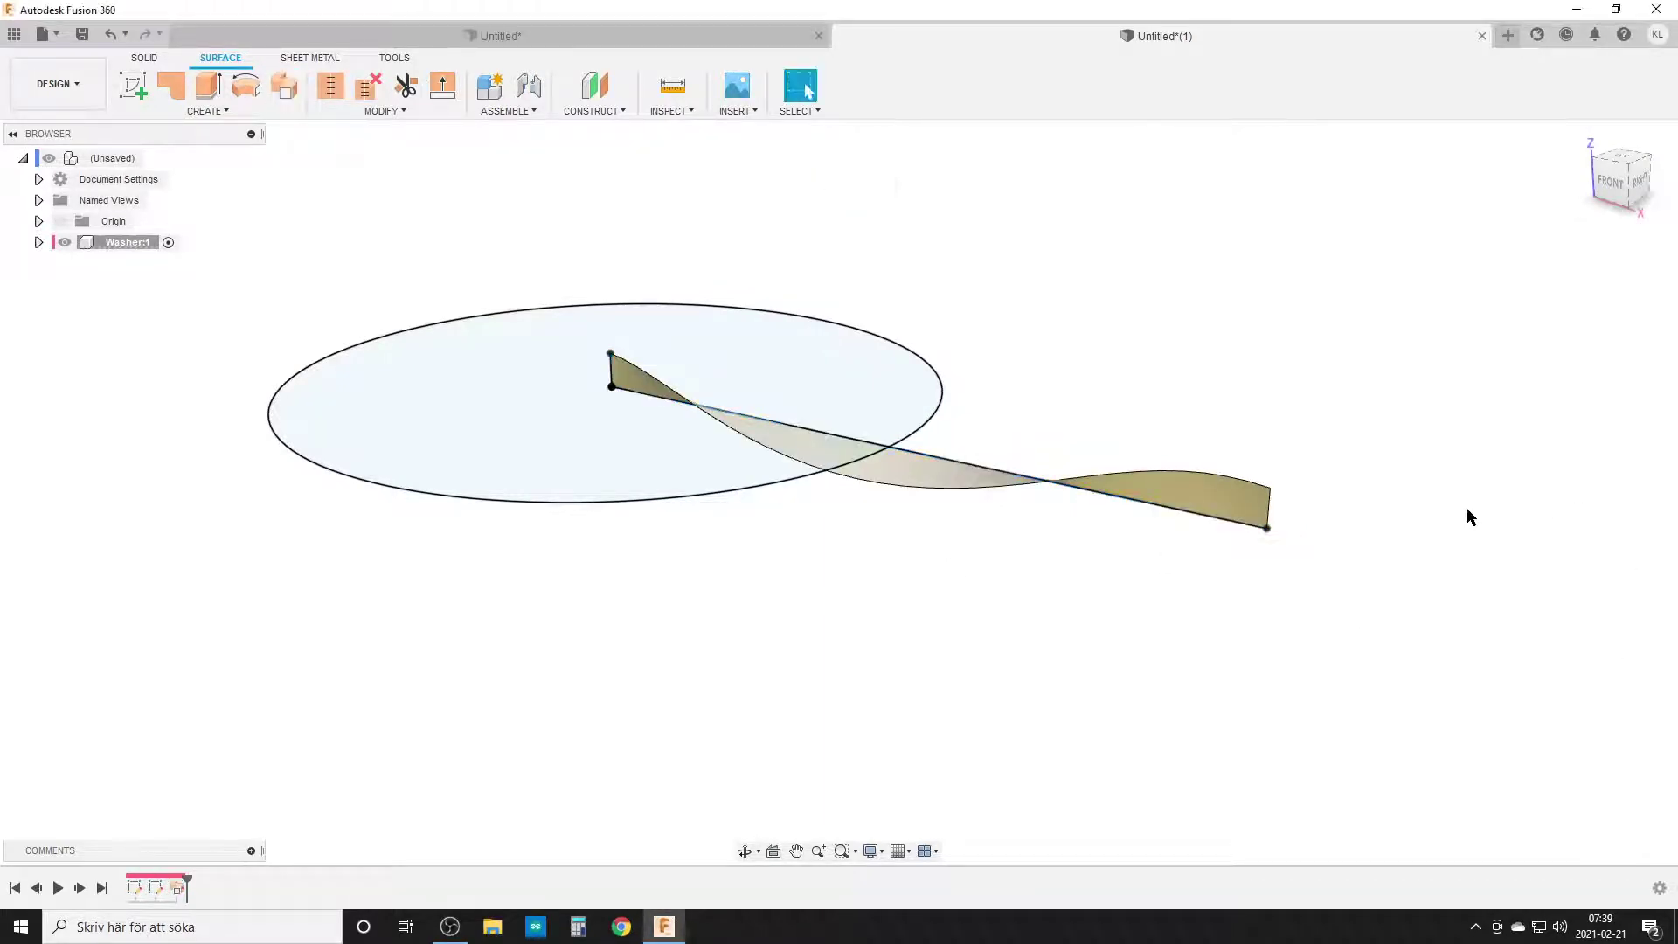
Step: Examine the wave profile of the twisted surface from the front and at an angle
left_click(1611, 181)
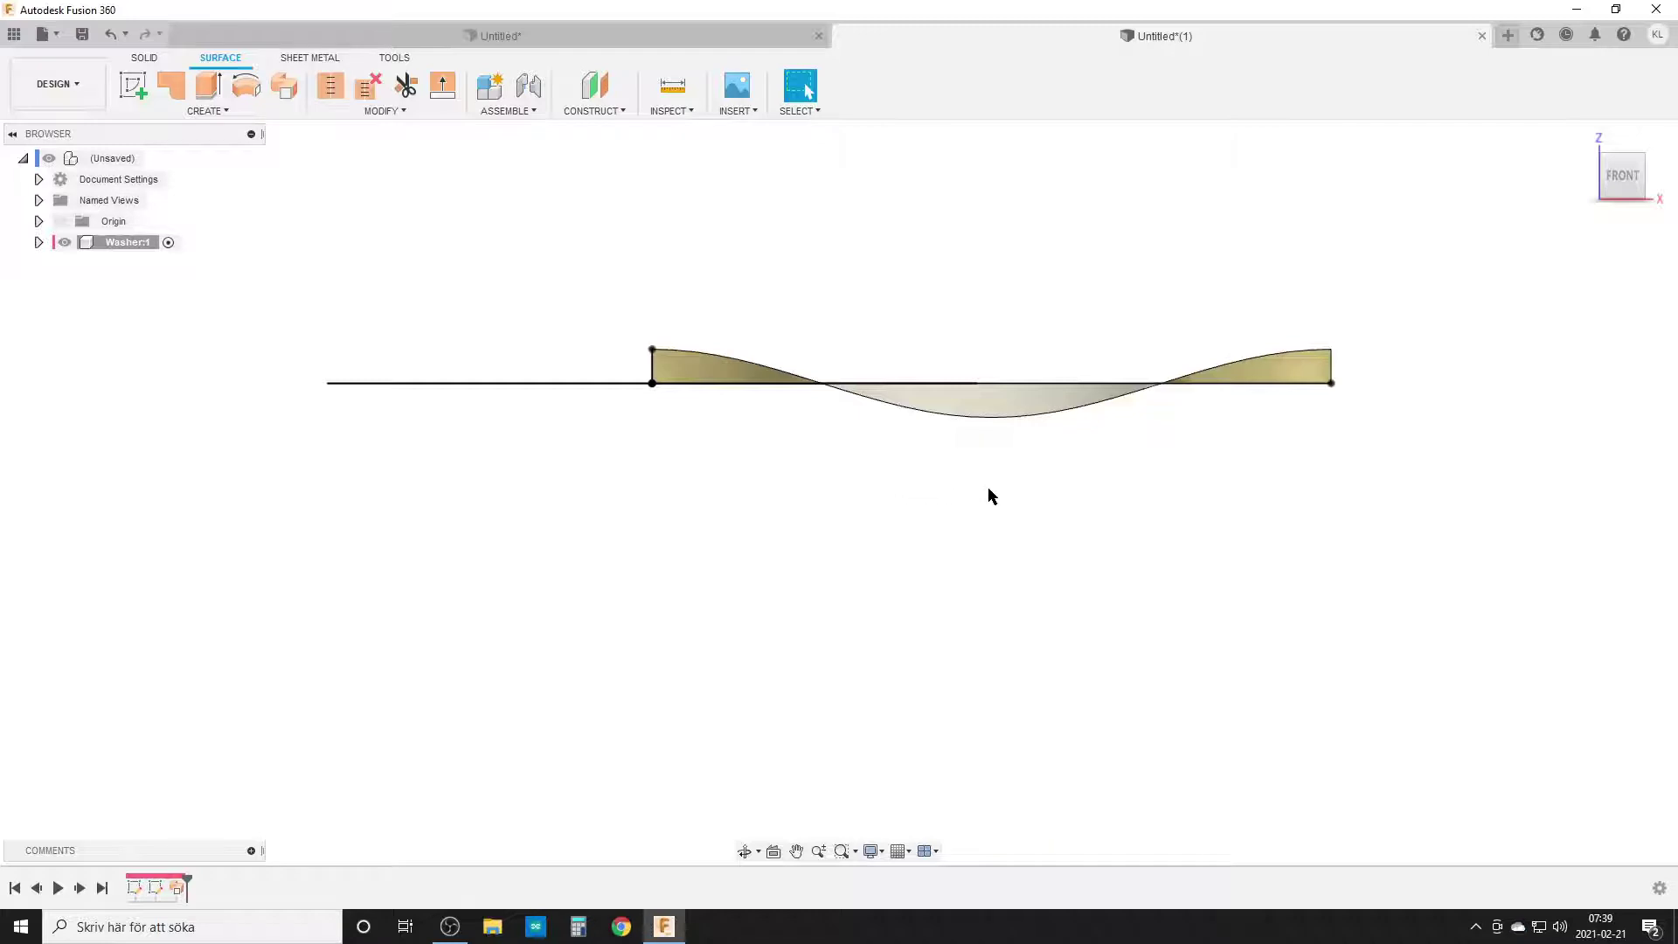
middle_click_drag(990, 493, 974, 521, "shift")
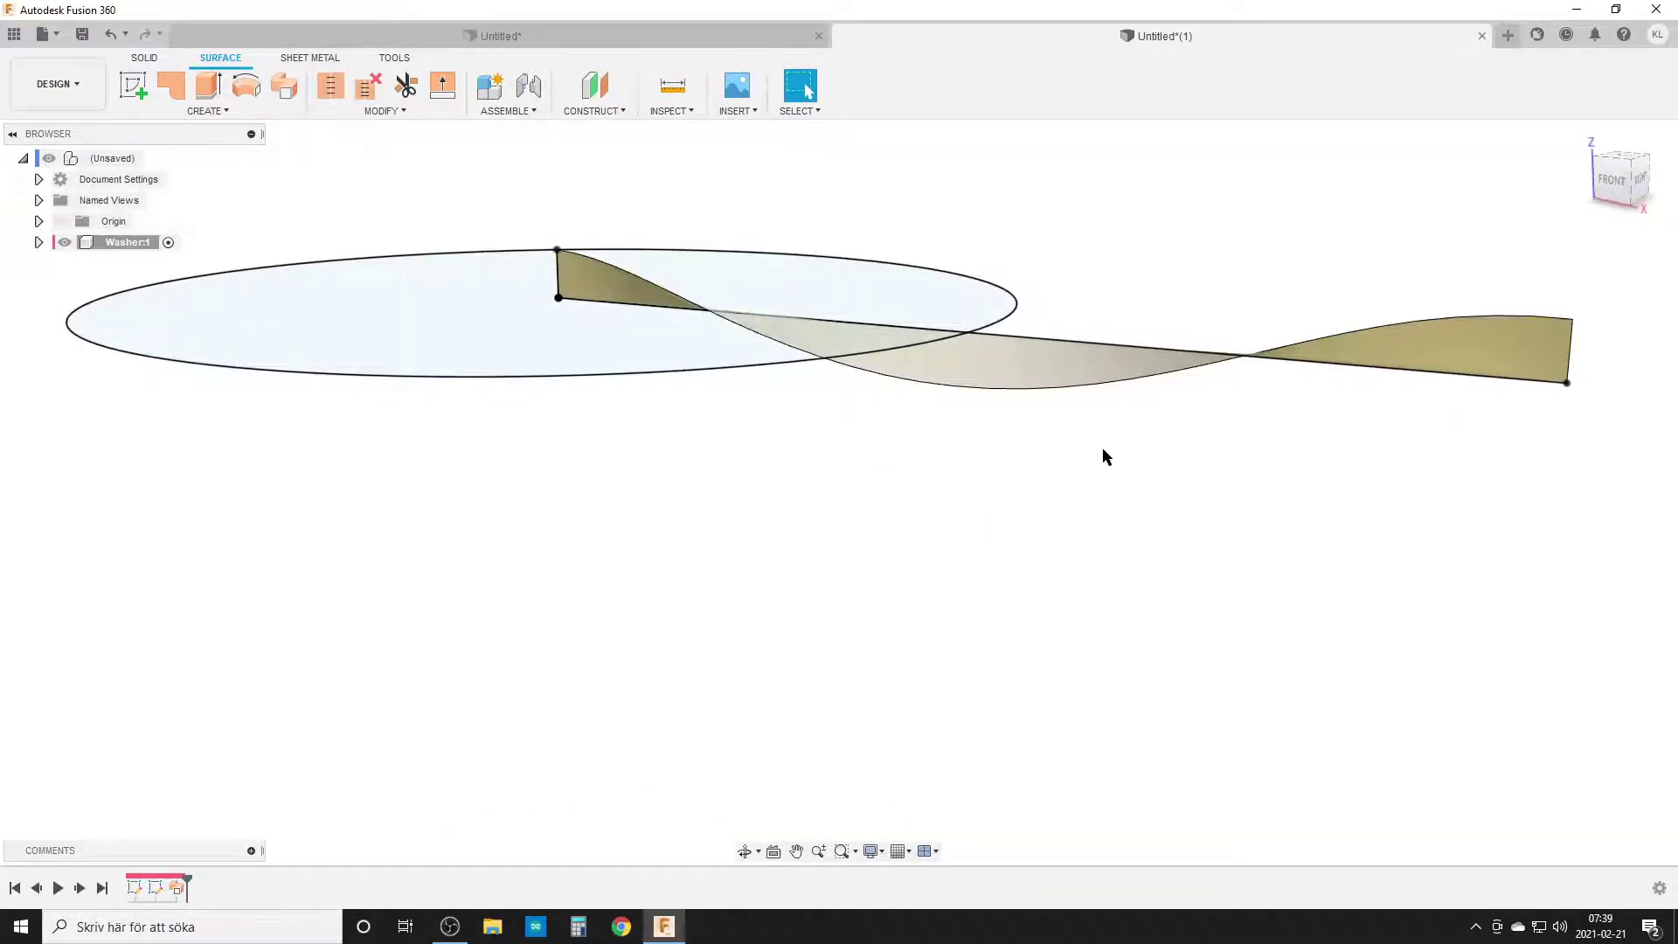
left_click(1613, 181)
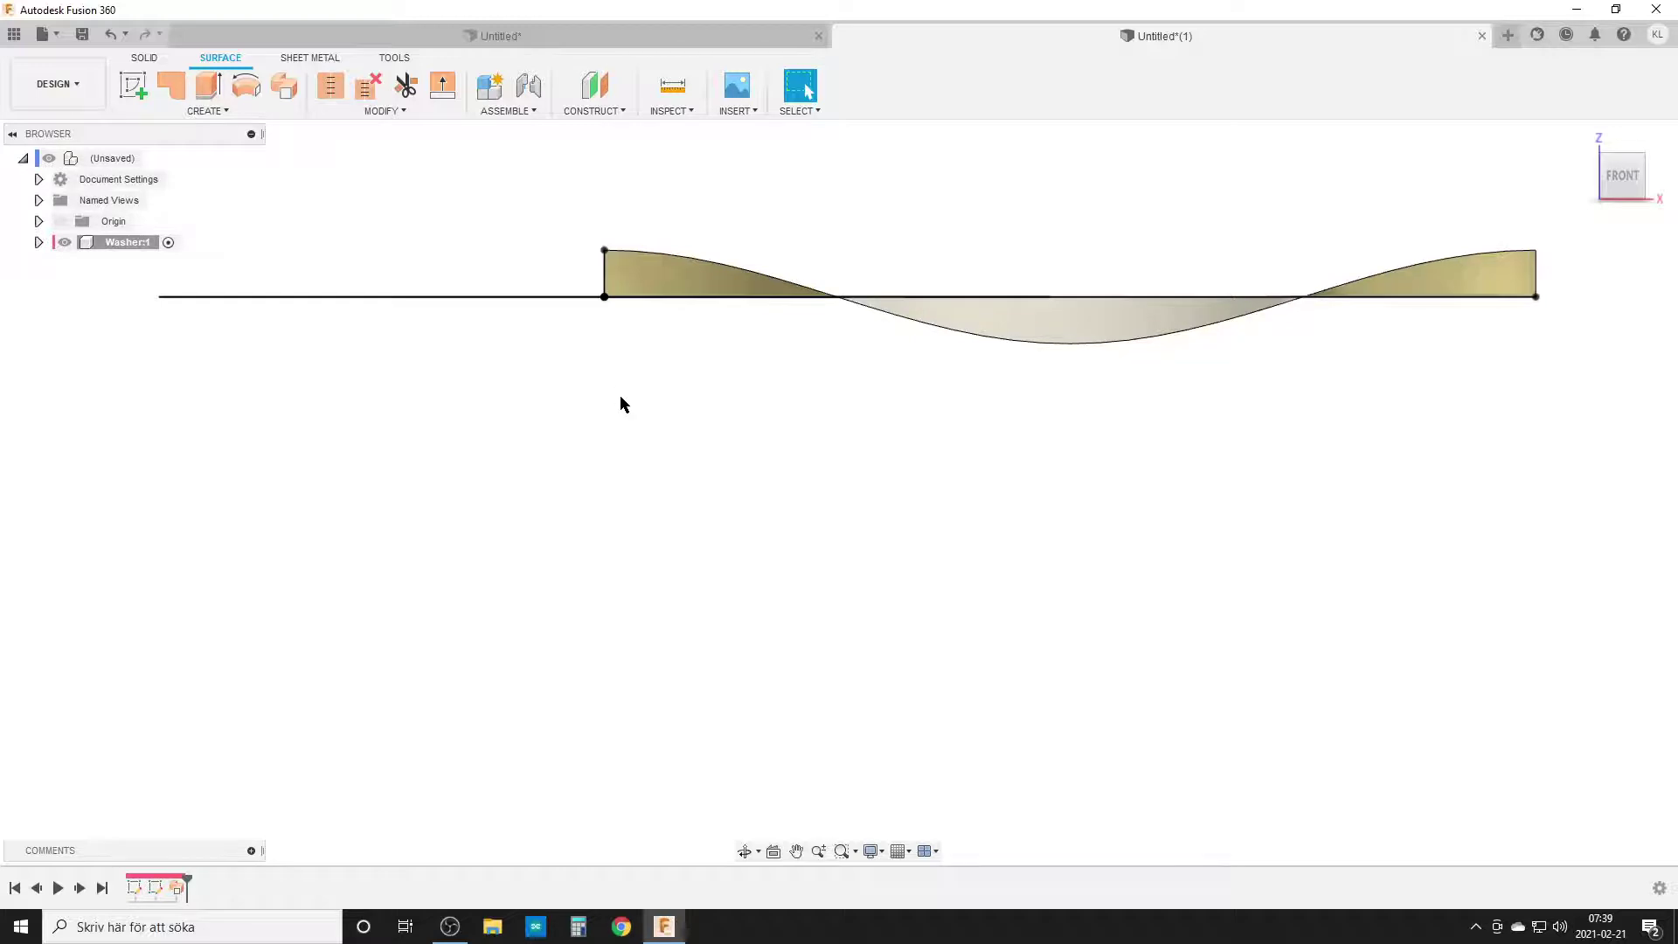
middle_click_drag(1071, 405, 1047, 450, "shift")
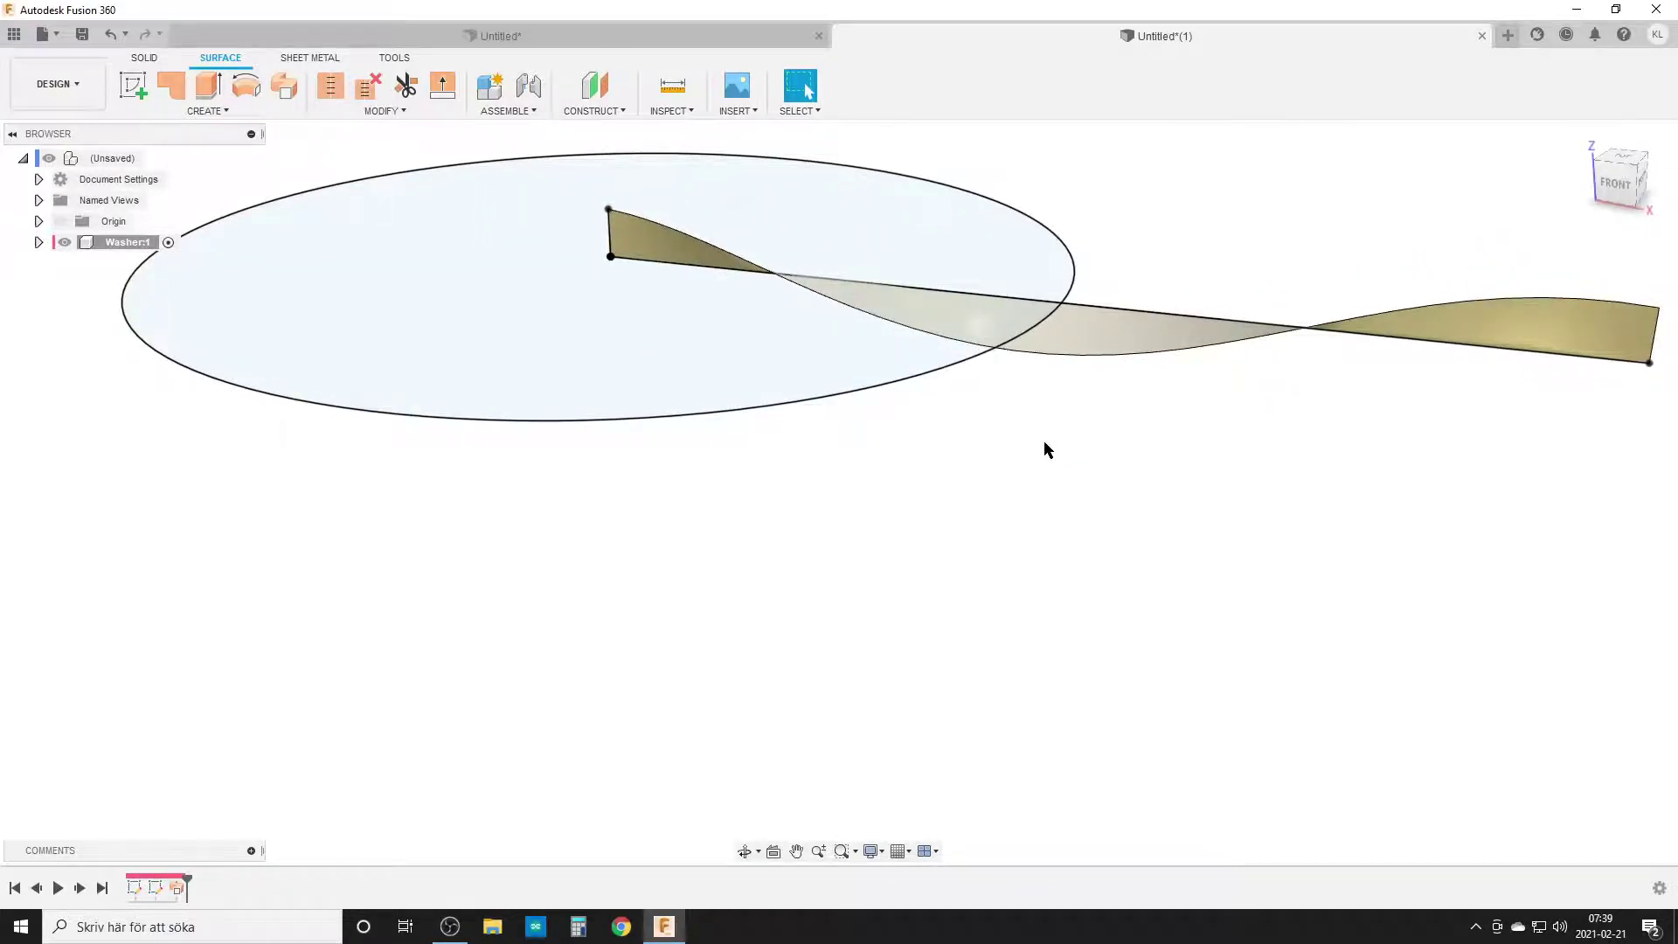
middle_click_drag(1237, 446, 1098, 470)
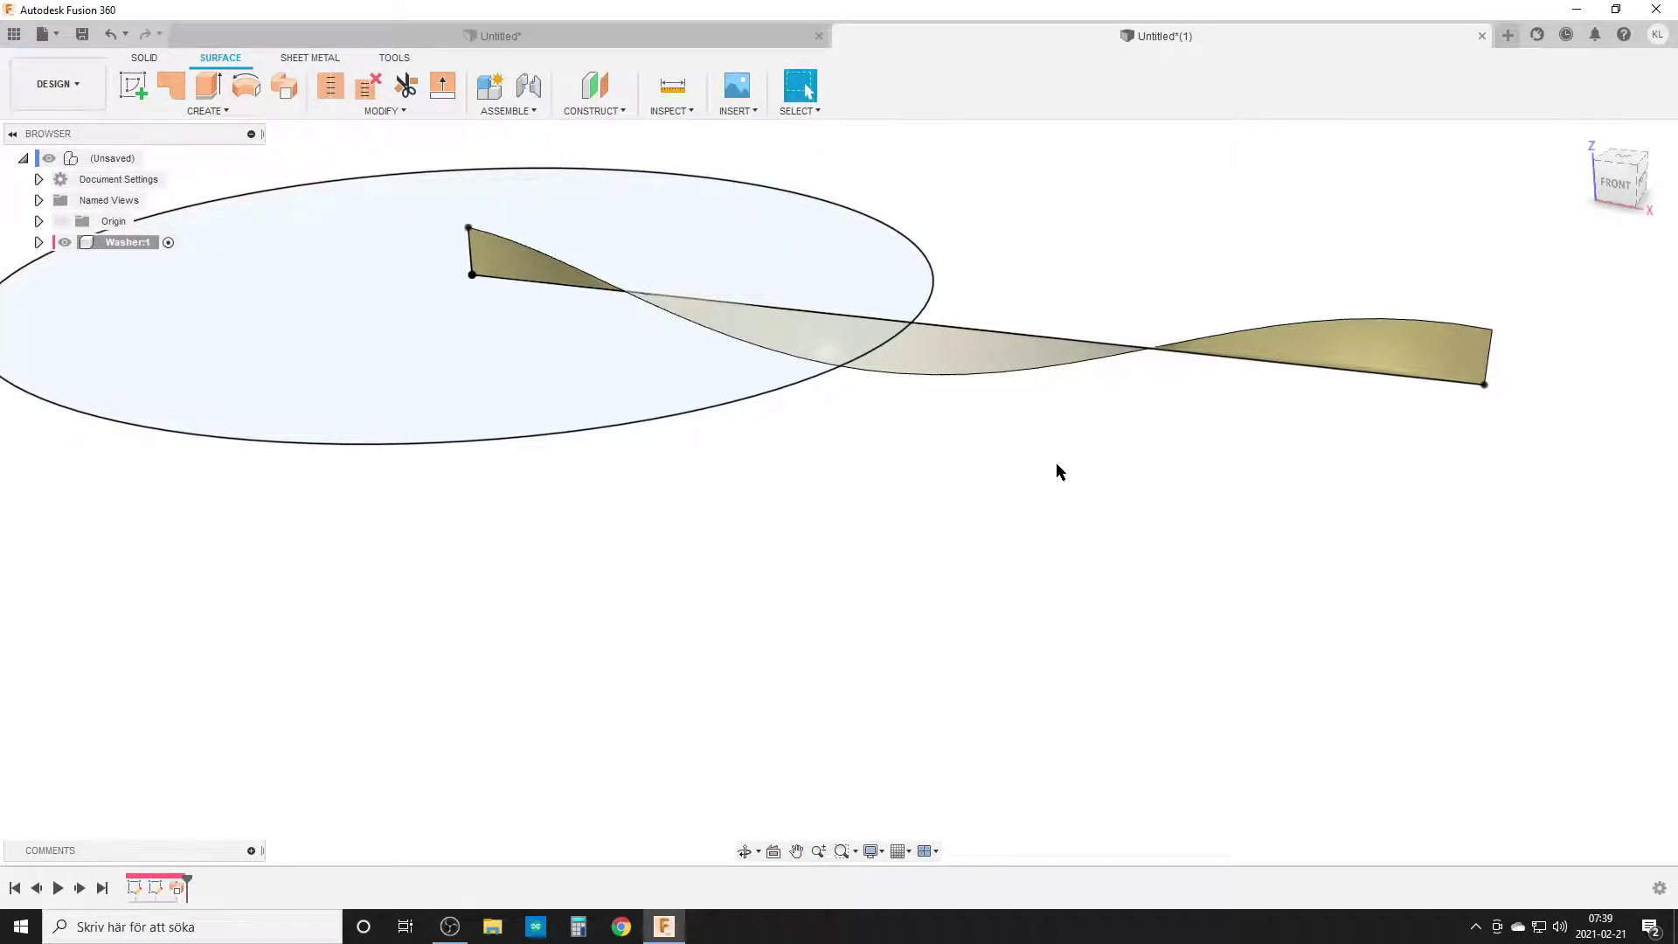
mouse_move(1040, 374)
middle_mouse_down("shift")
mouse_move(941, 408)
mouse_move(1094, 411)
mouse_move(1071, 406)
middle_mouse_up("shift")
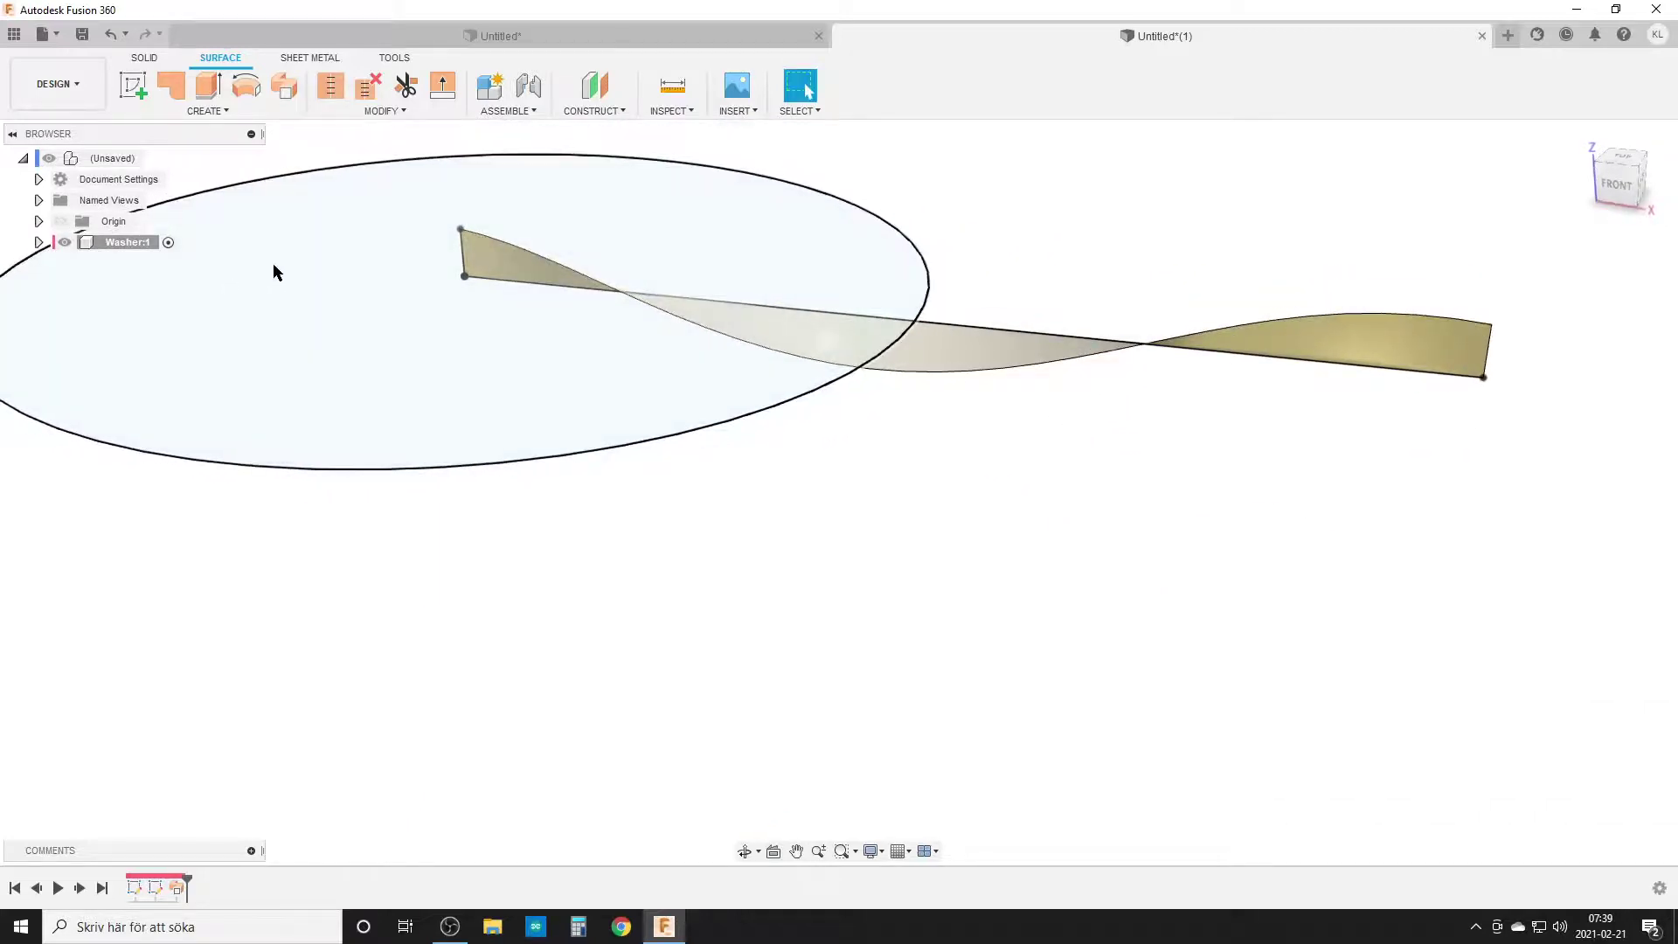
Step: Sketch on the vertical XZ plane, project the twisted surface's wavy edge into it with the projection linked, and finish the sketch
left_click(132, 85)
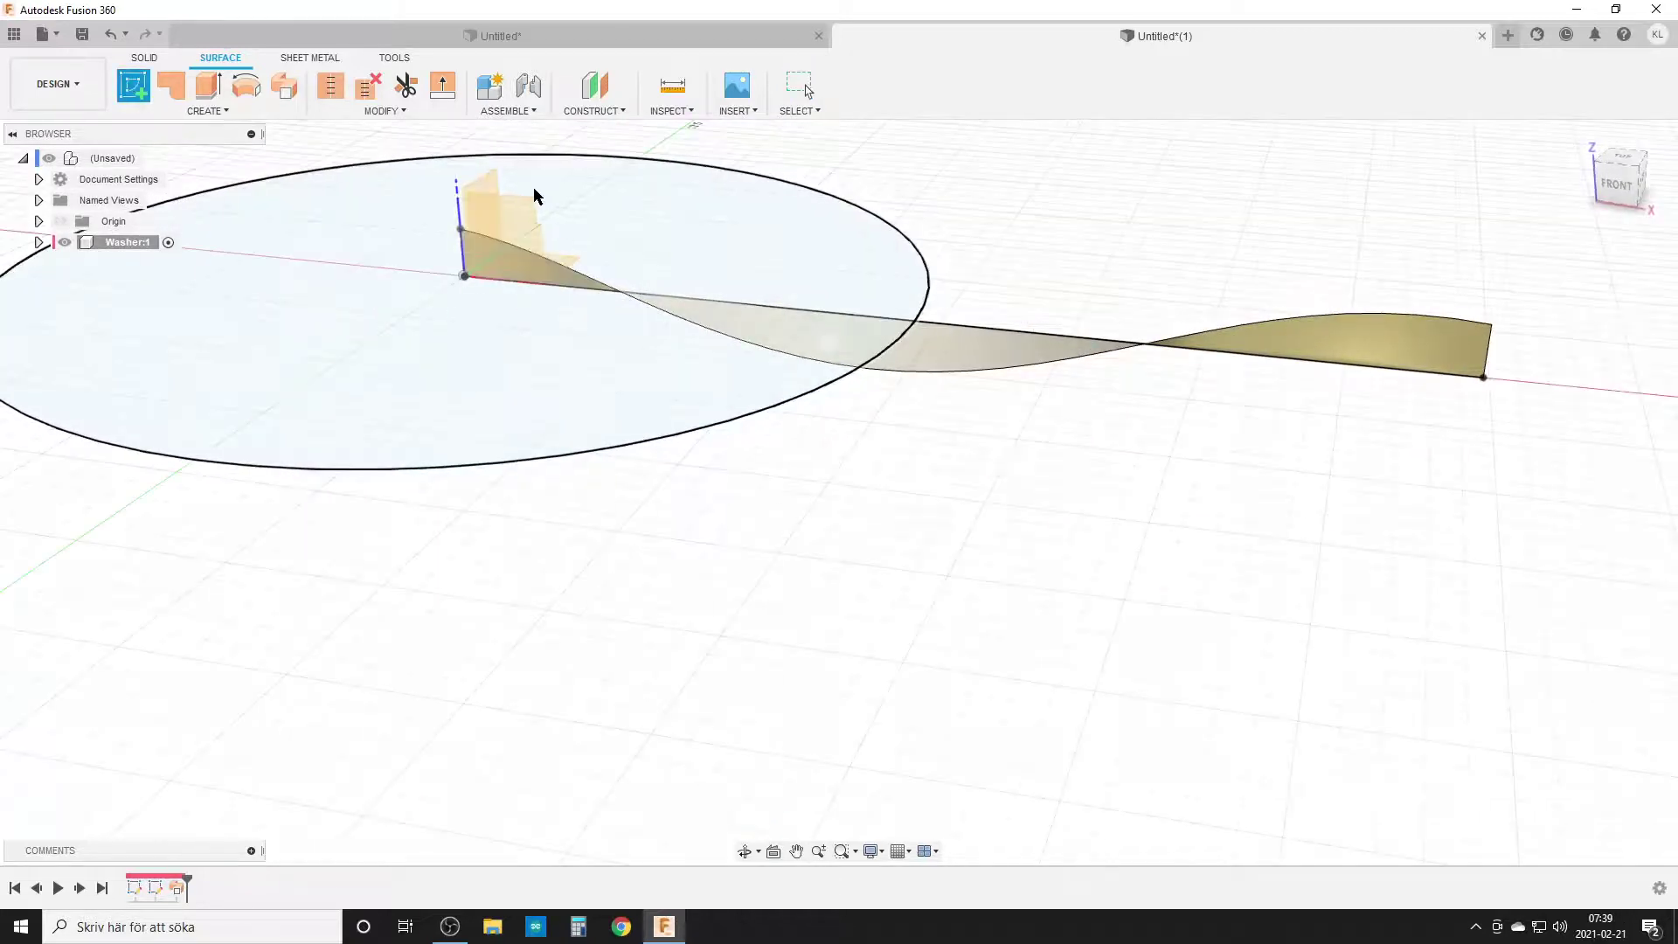
left_click(526, 212)
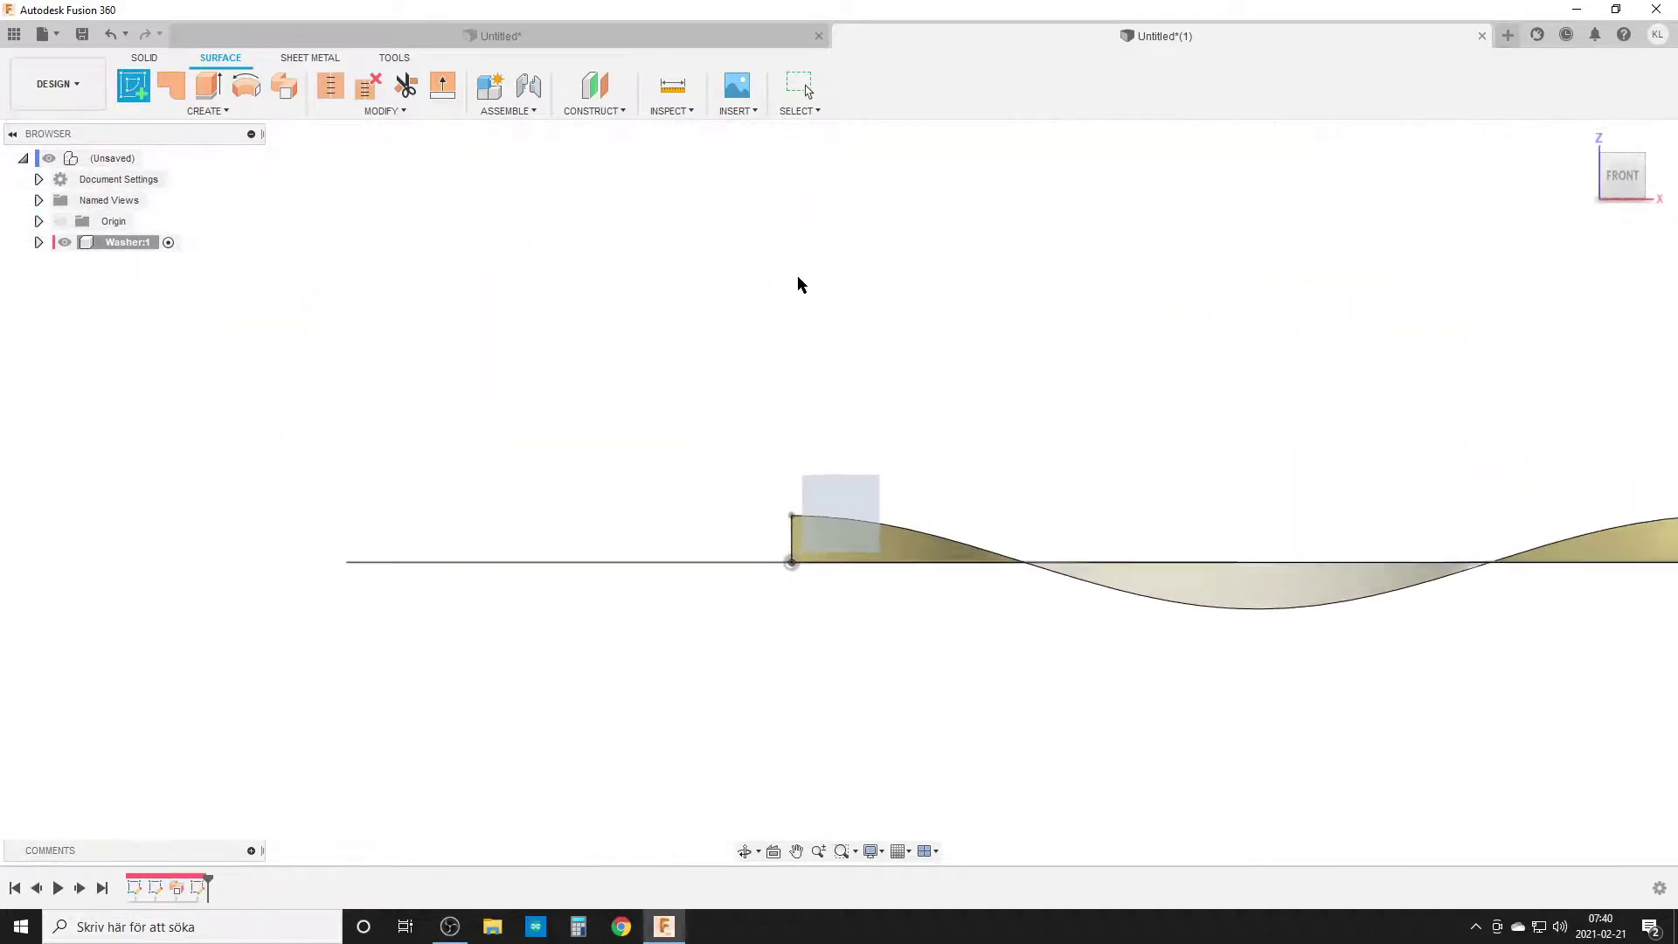
key("p")
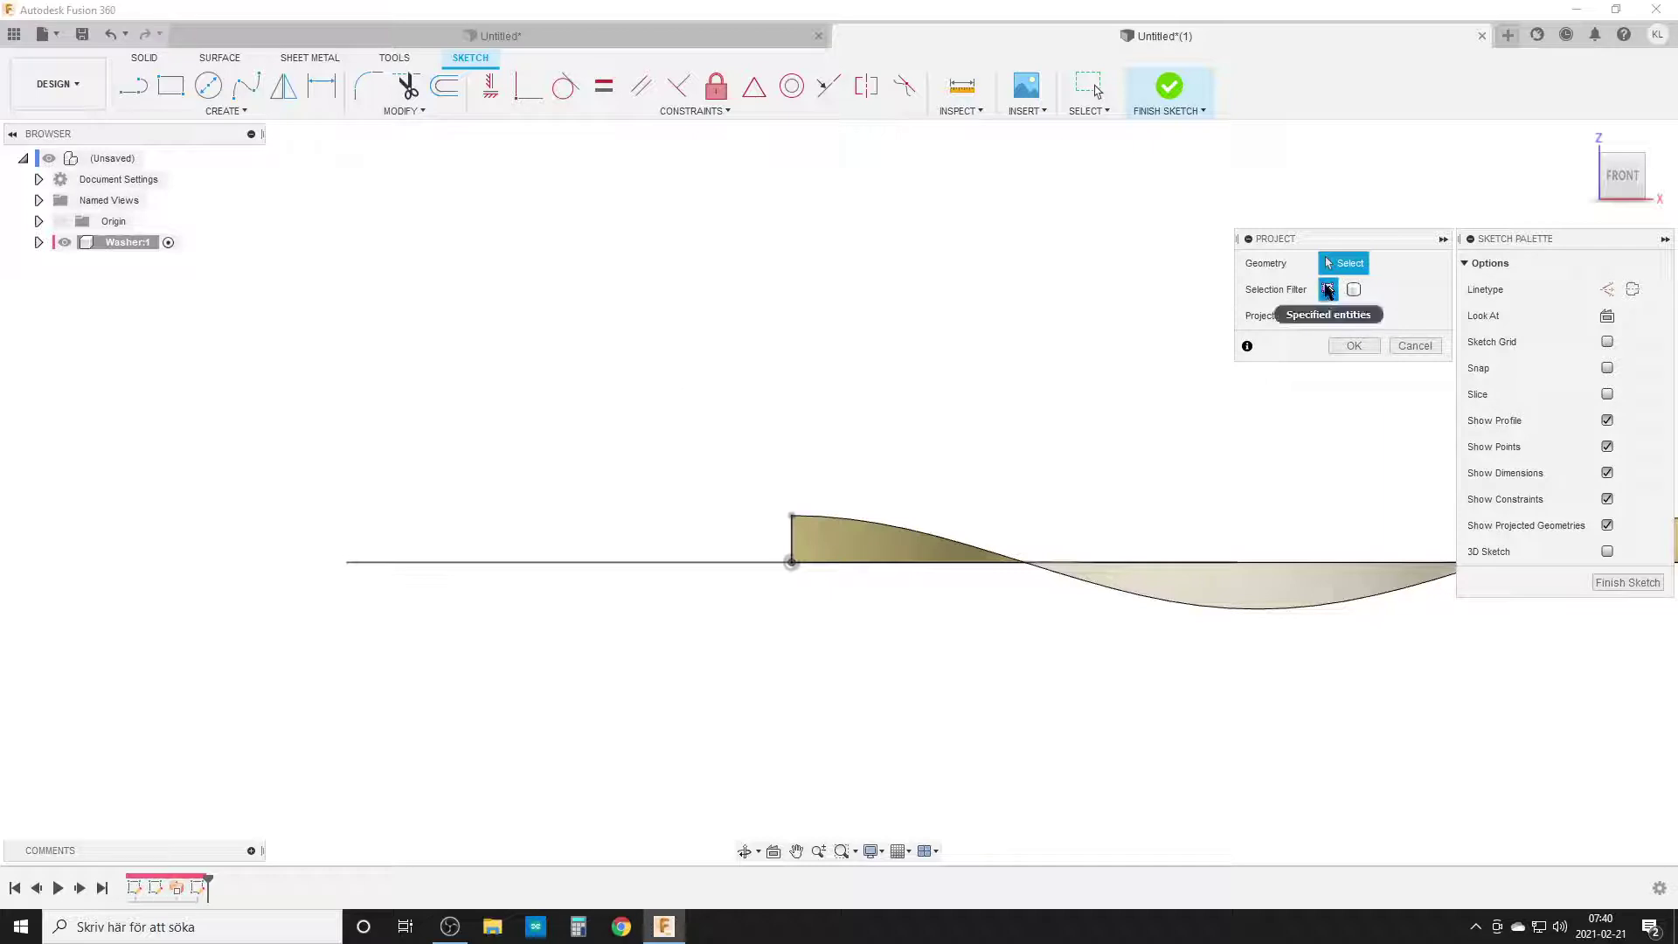
mouse_move(1141, 437)
middle_mouse_down()
mouse_move(787, 322)
mouse_move(662, 301)
middle_mouse_up()
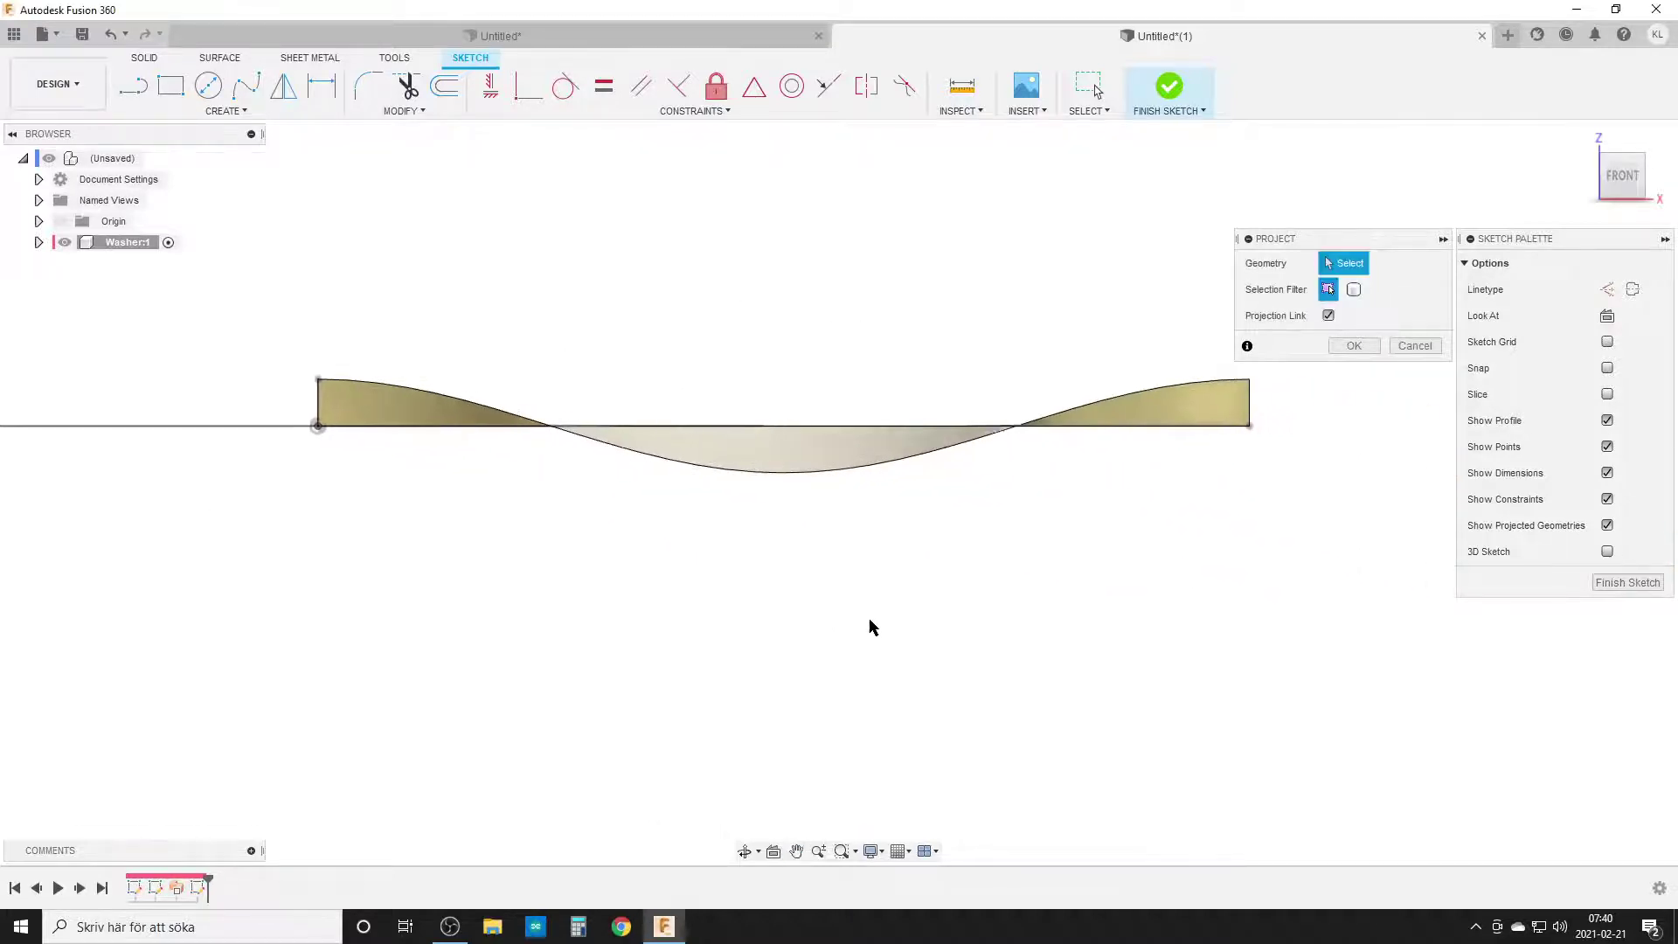
left_click(872, 474)
left_click(1354, 345)
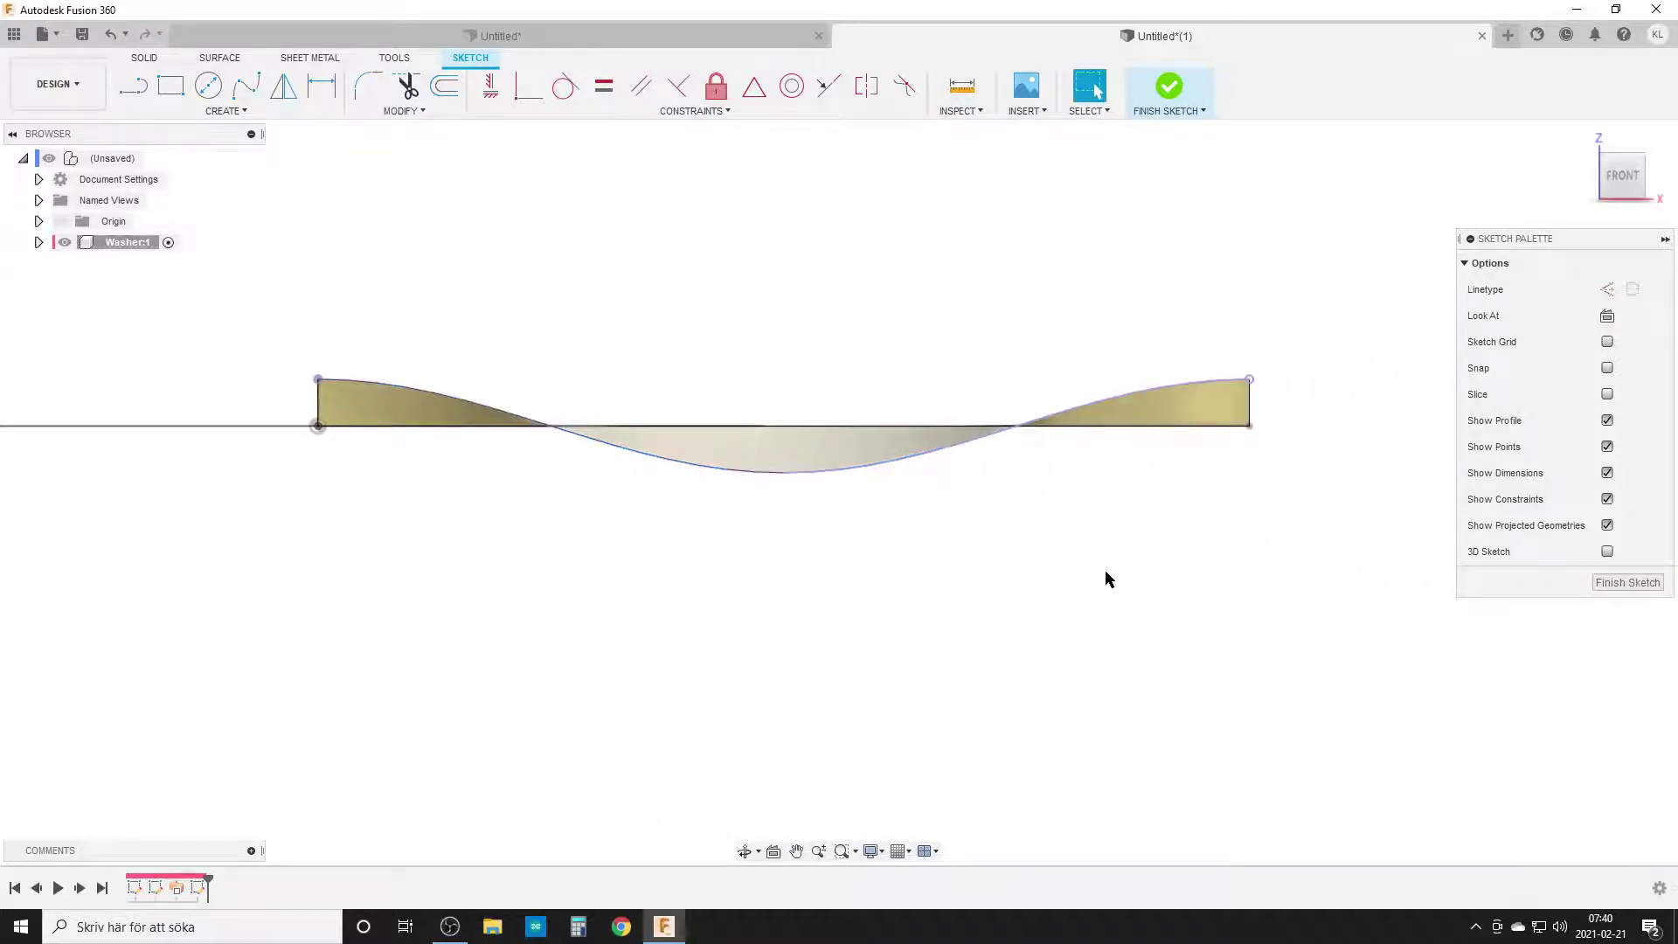
mouse_move(1105, 579)
middle_mouse_down("shift")
mouse_move(1012, 606)
mouse_move(1057, 569)
mouse_move(1084, 572)
middle_mouse_up("shift")
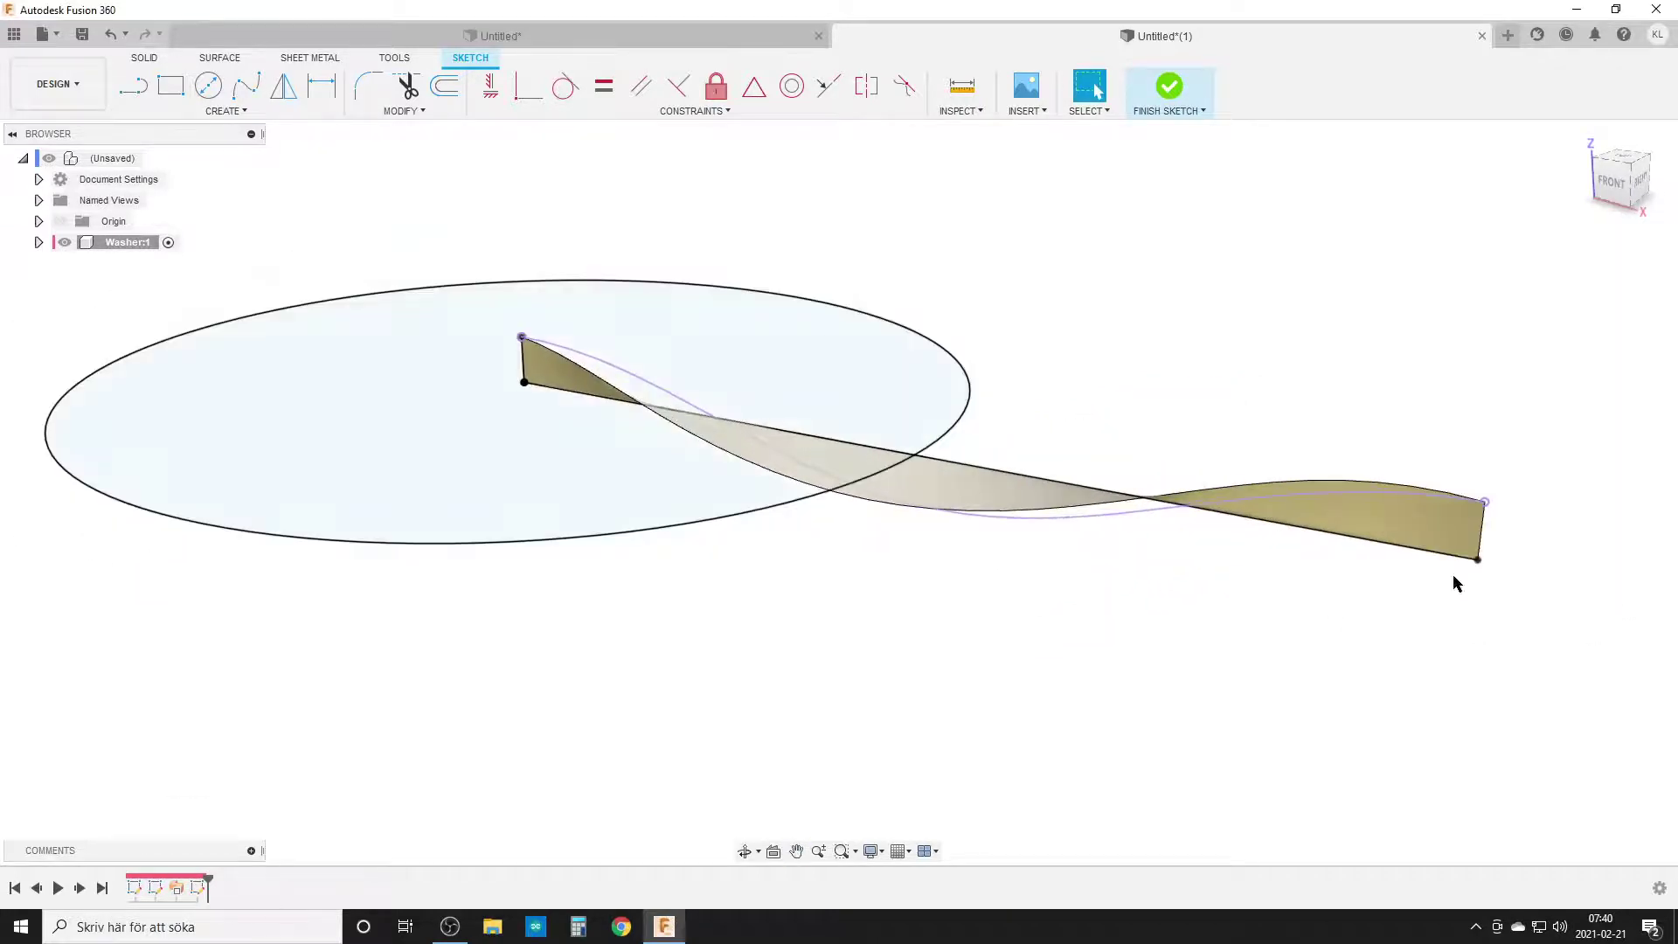
key("Escape")
mouse_move(1458, 584)
middle_mouse_down("shift")
mouse_move(836, 595)
mouse_move(776, 581)
mouse_move(821, 588)
mouse_move(691, 472)
middle_mouse_up("shift")
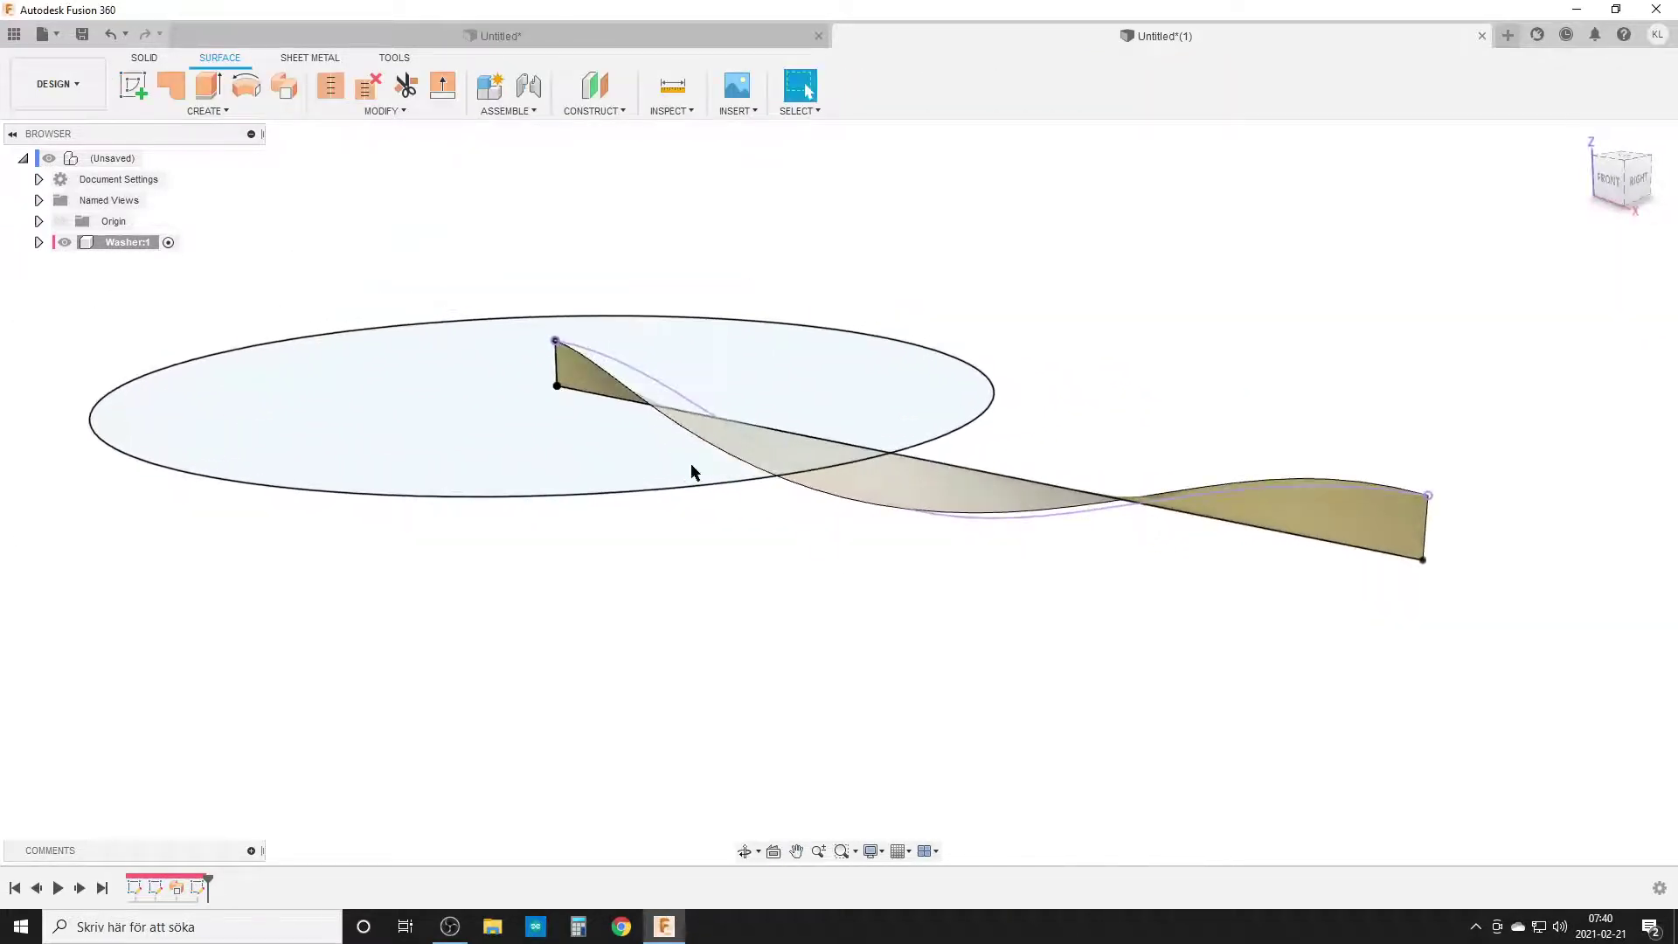
Step: Remove the twisted surface body and hide the sketch containing the short vertical line
left_click(38, 242)
left_click(54, 284)
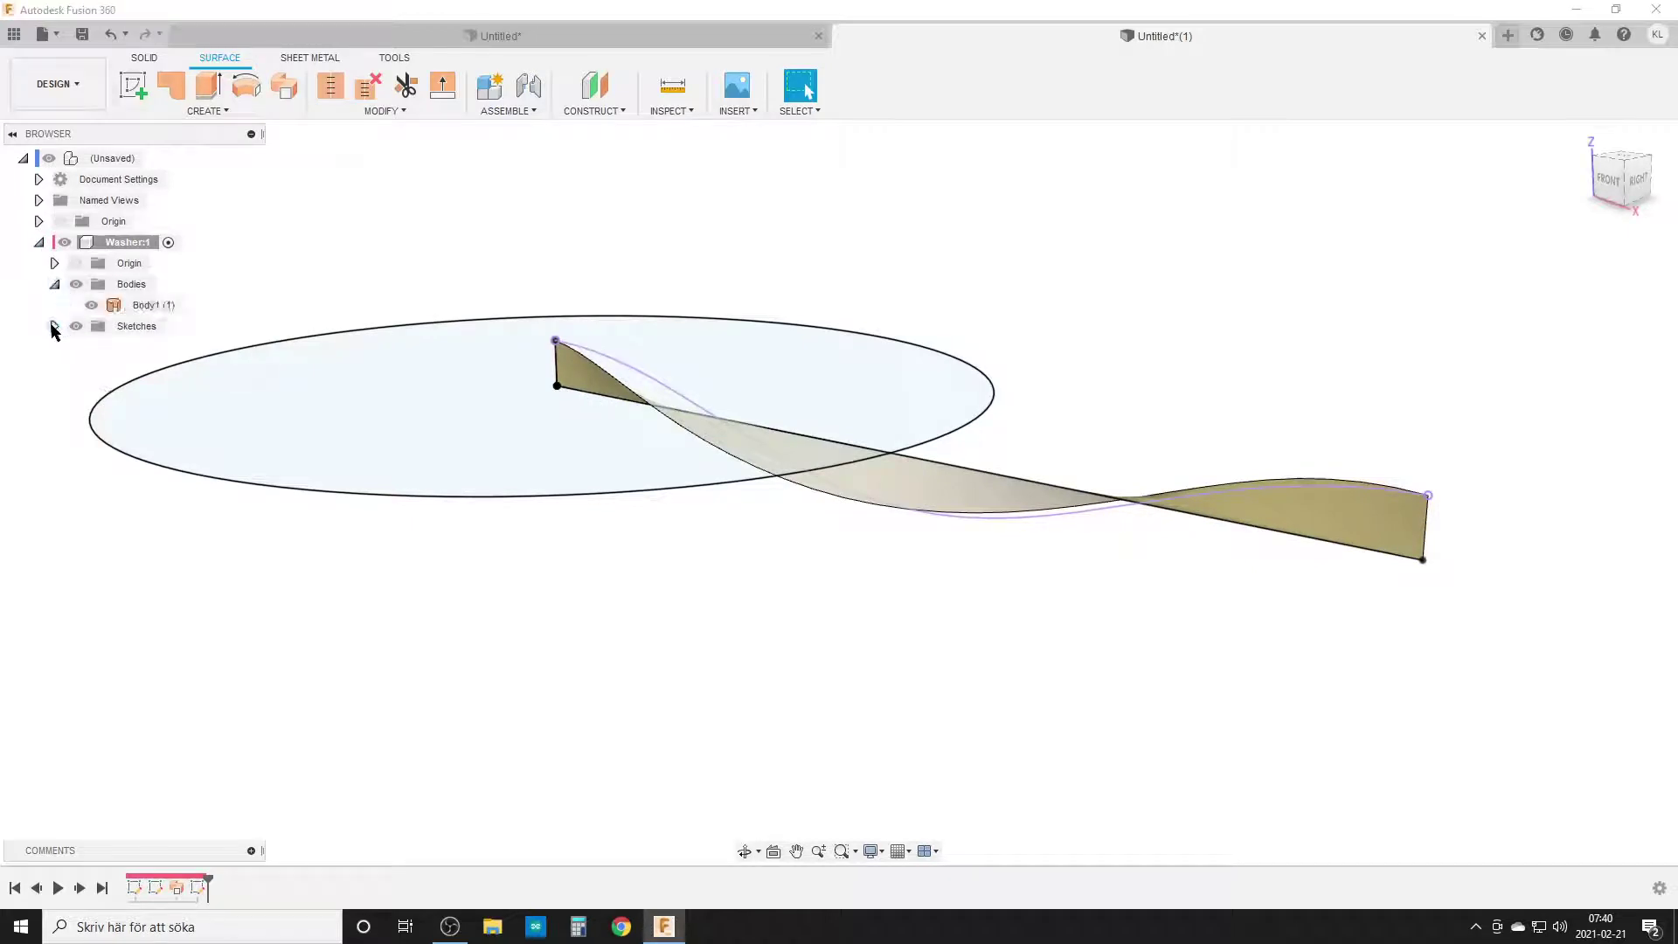
left_click(55, 326)
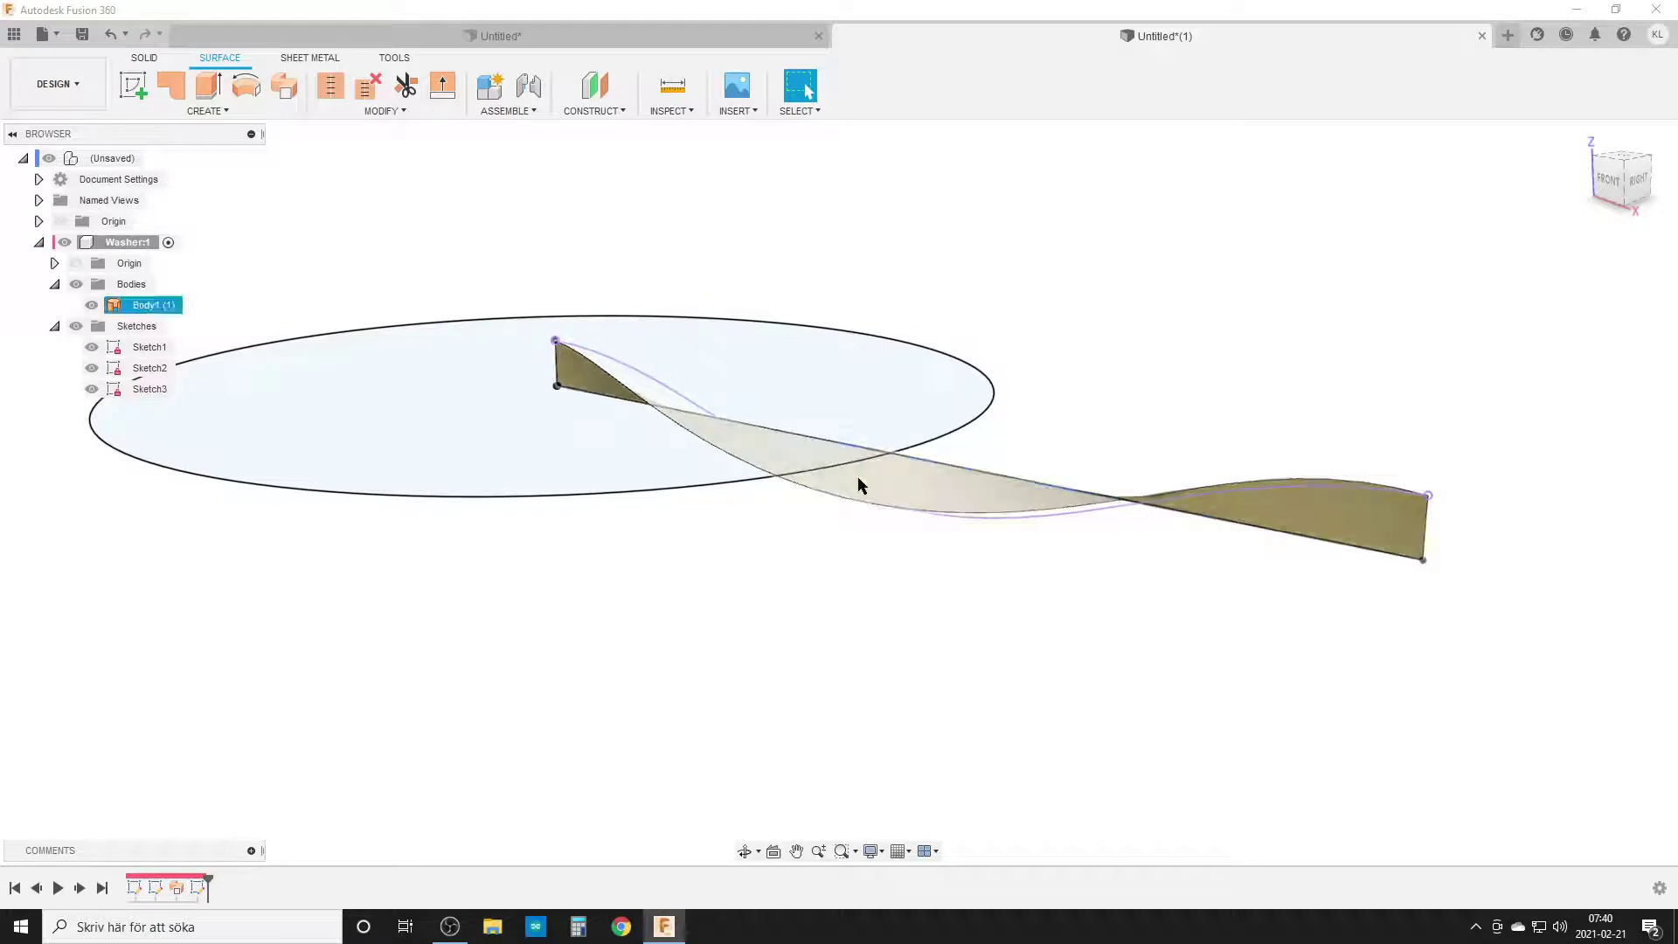
right_click(147, 313)
left_click(194, 569)
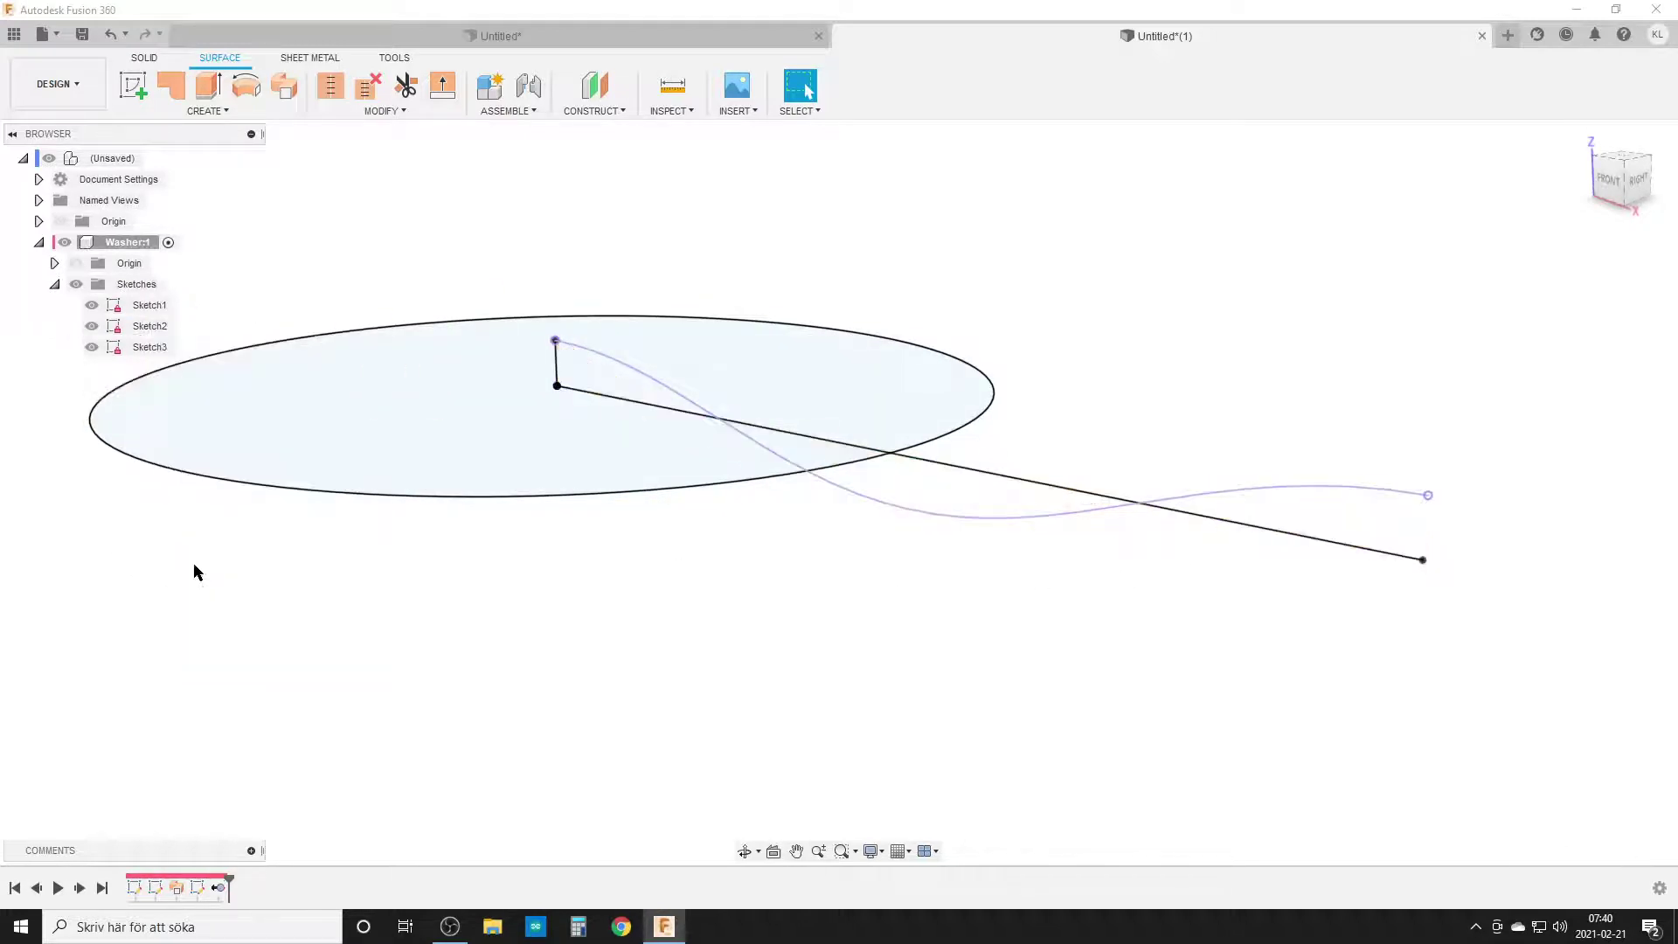
middle_click_drag(780, 498, 693, 573, "shift")
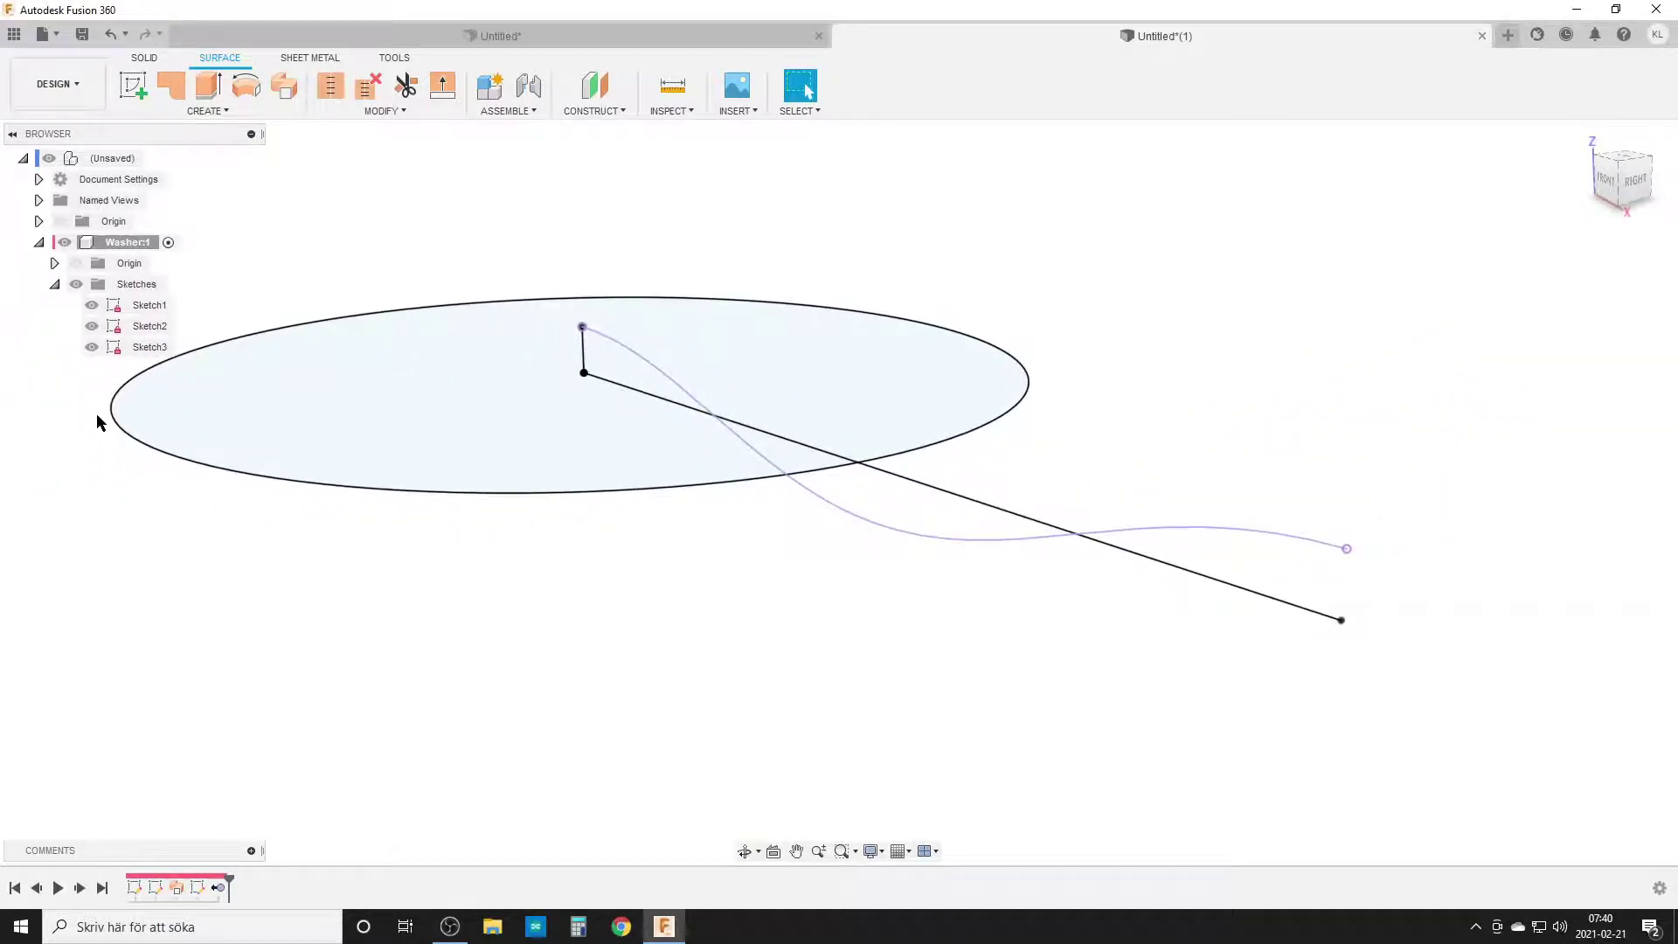
left_click(90, 327)
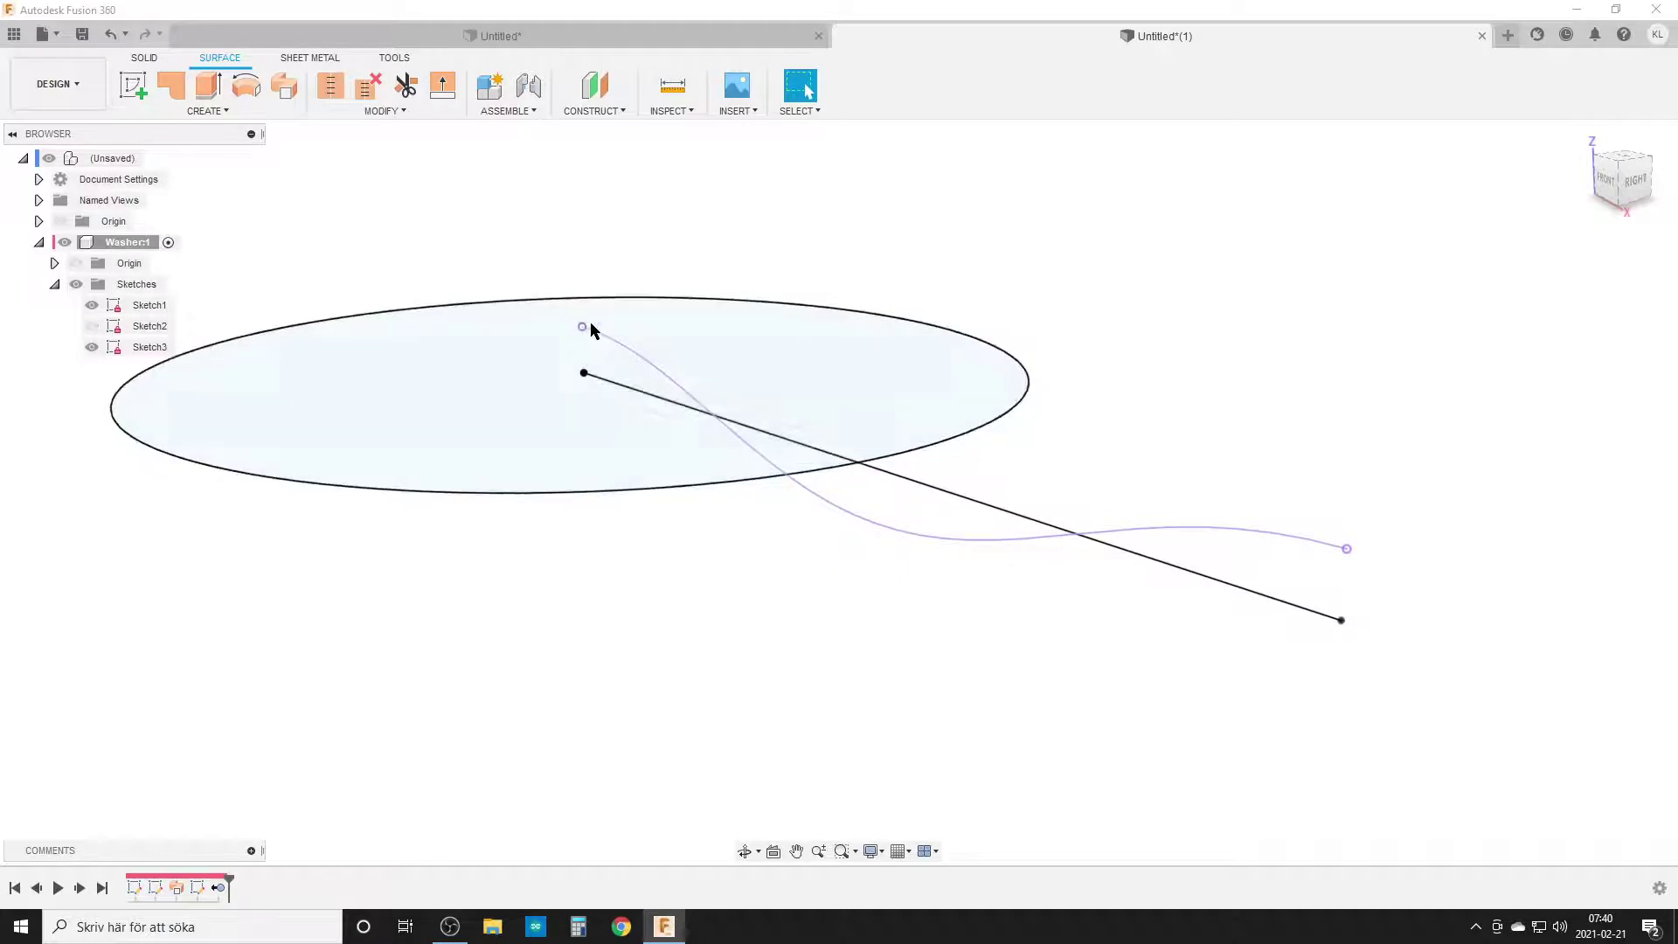
Step: Extrude the projected wave curve as a surface to one side by -ID/2, as a new body
scroll(764, 611, "down", 2)
middle_click_drag(768, 618, 817, 591)
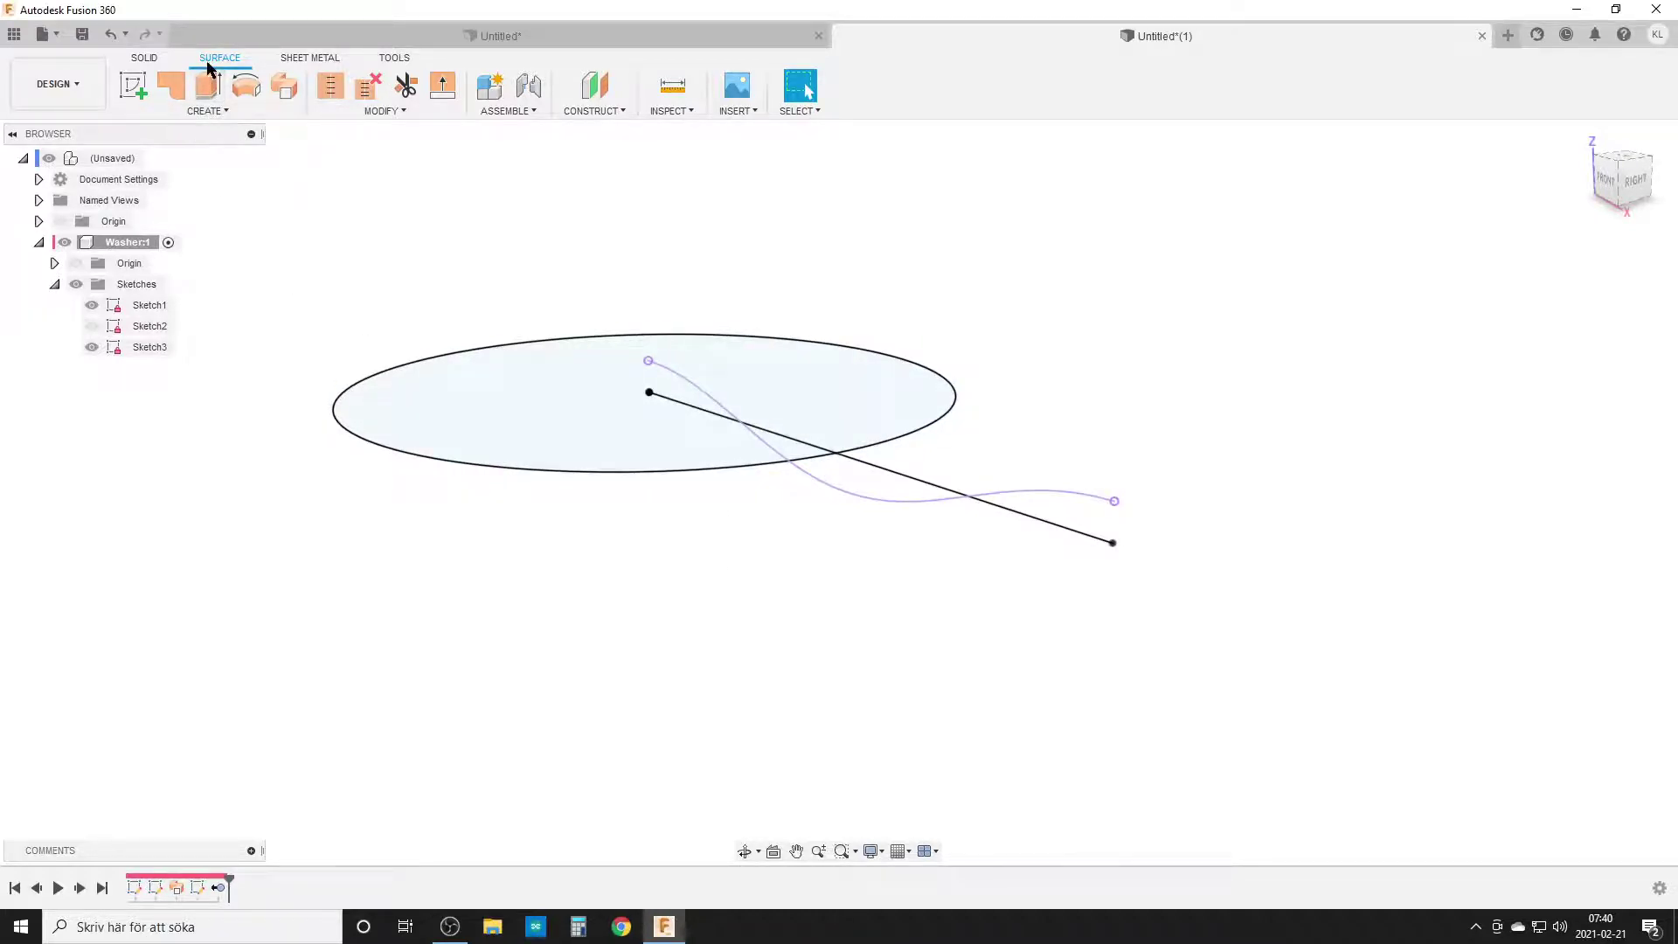
left_click(208, 84)
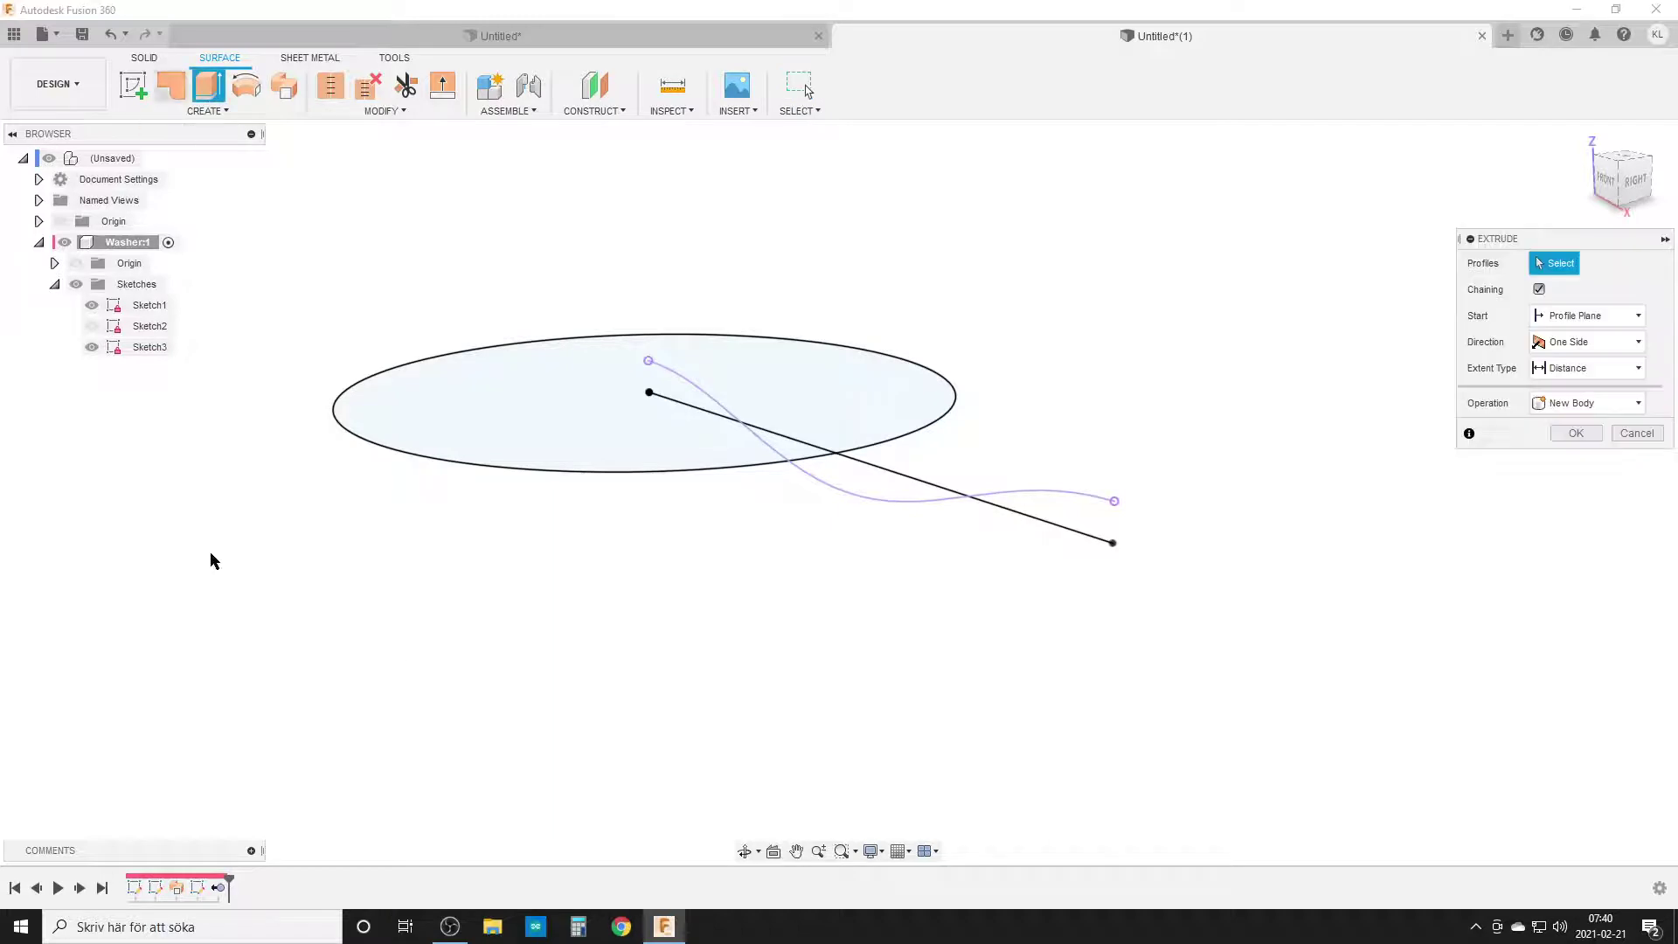
left_click(932, 503)
left_click_drag(944, 493, 962, 540)
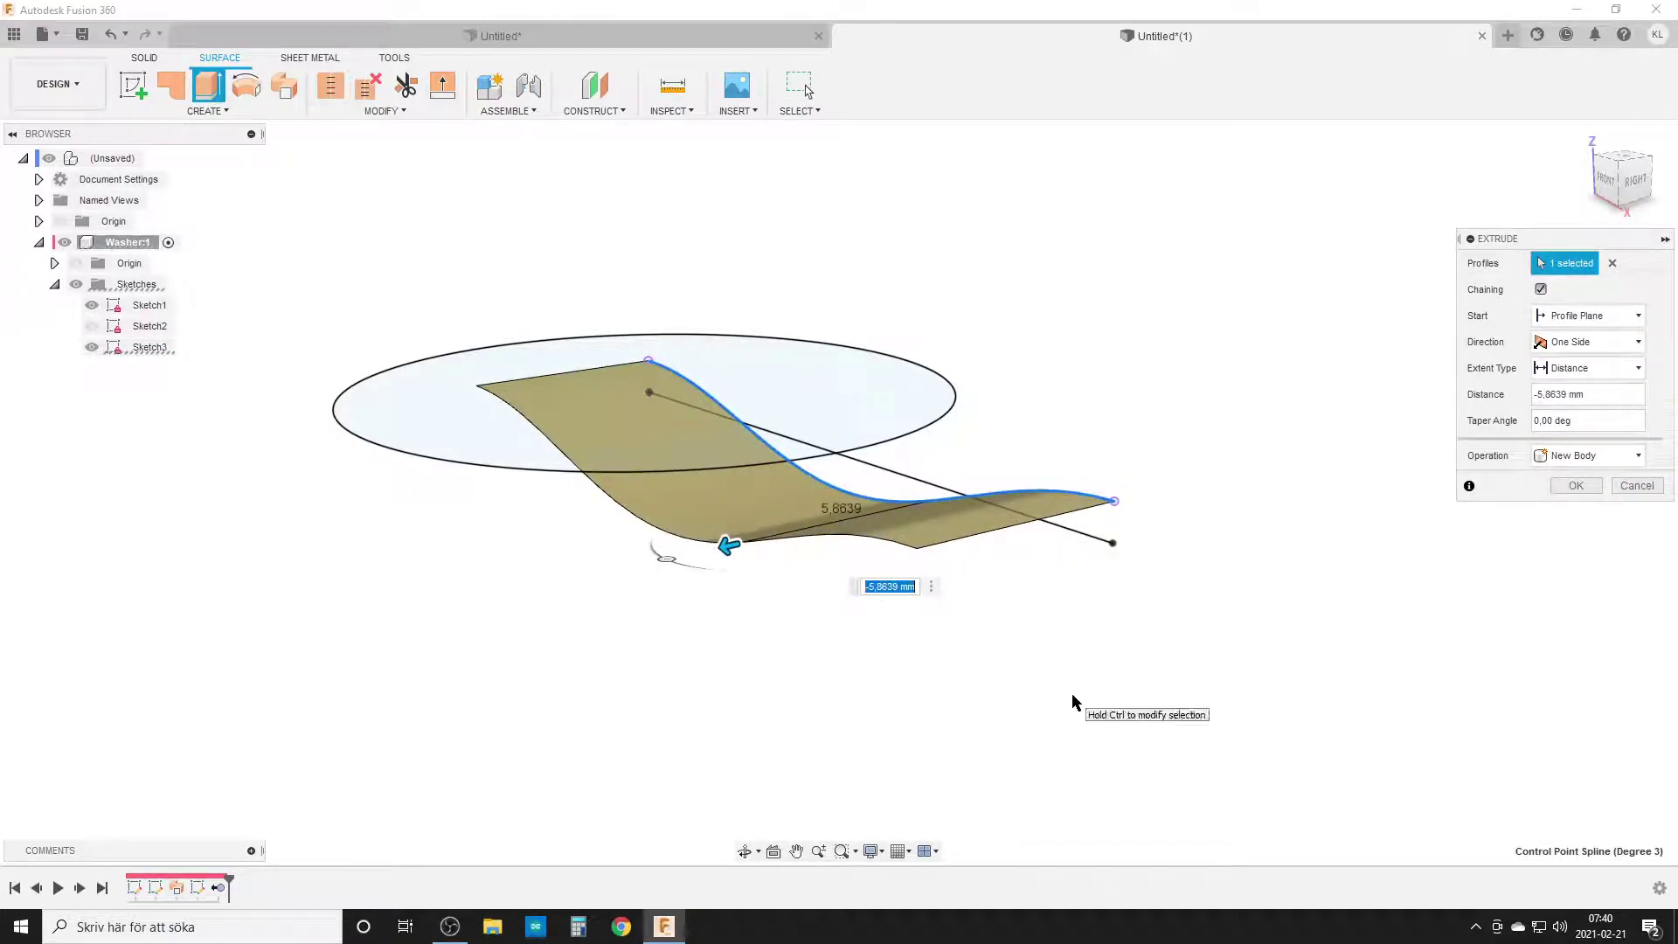
type("-ID/")
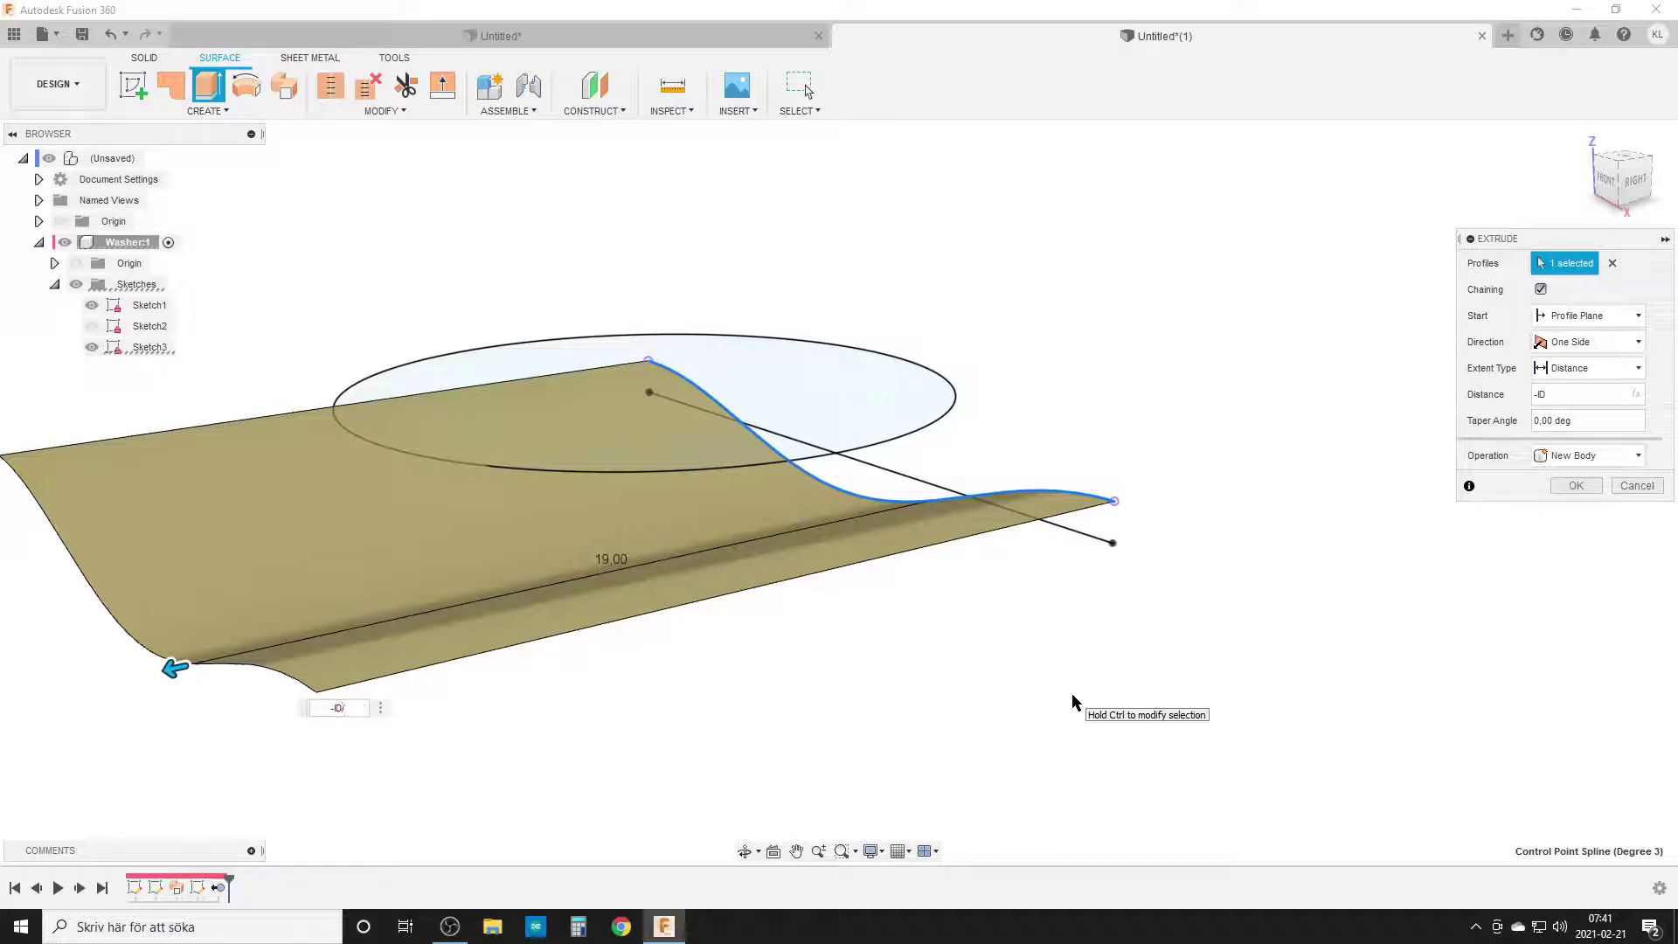
key("Return")
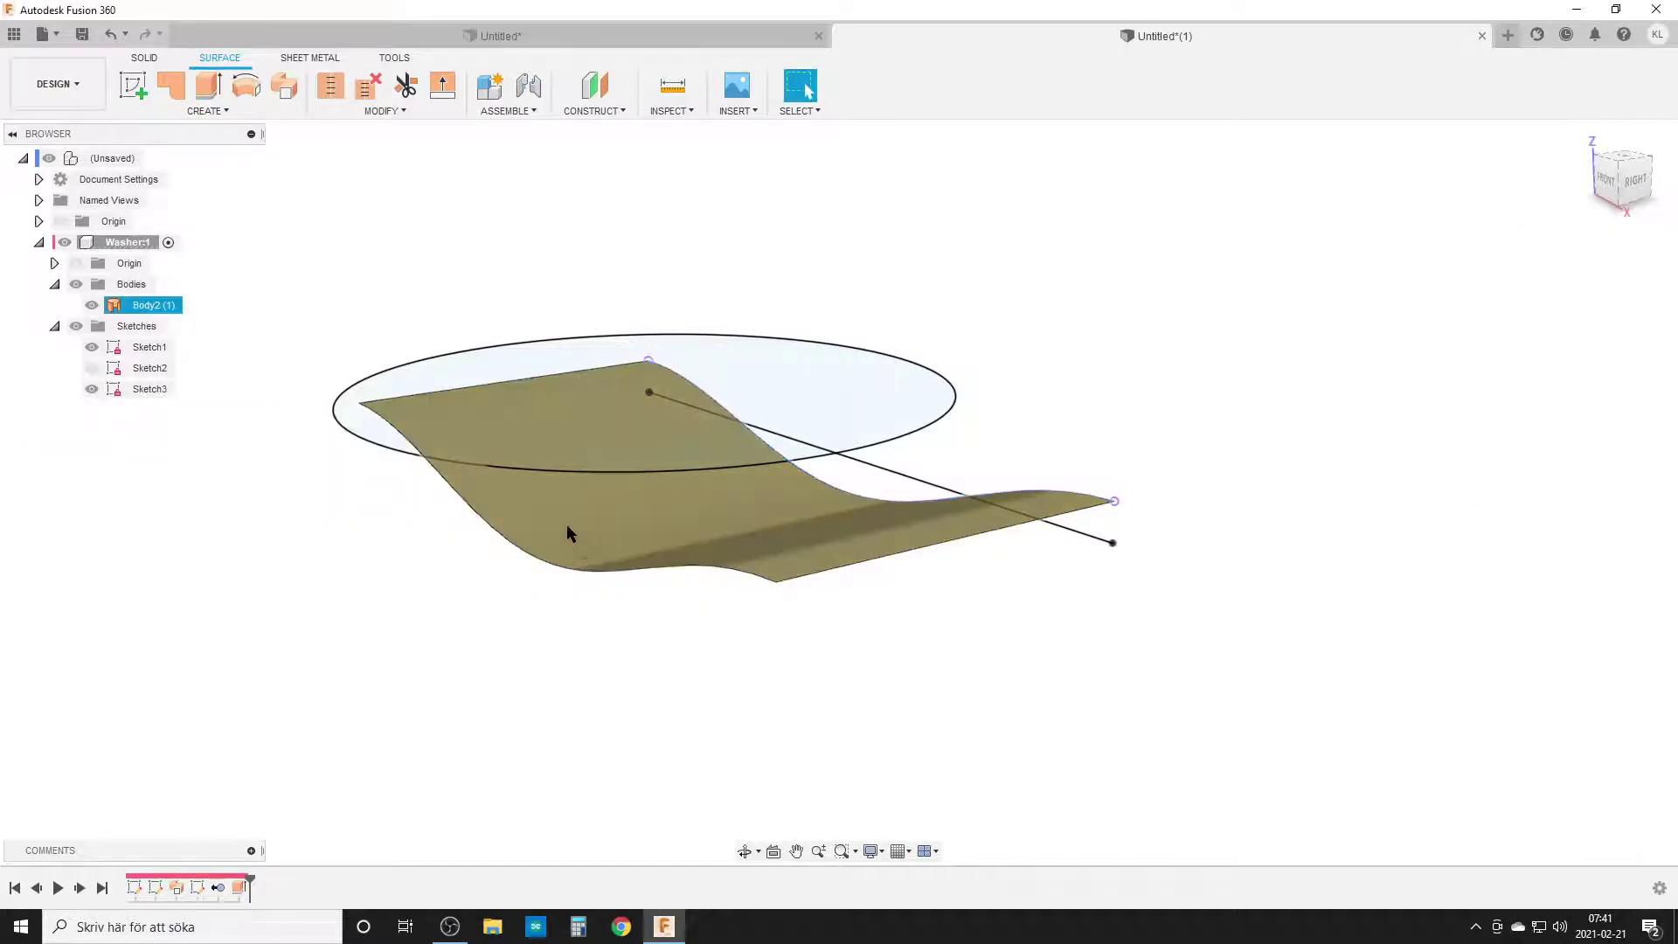
Step: Check the extruded wave surface's width against the circle from above and inspect its shape at an angle
left_click(1613, 153)
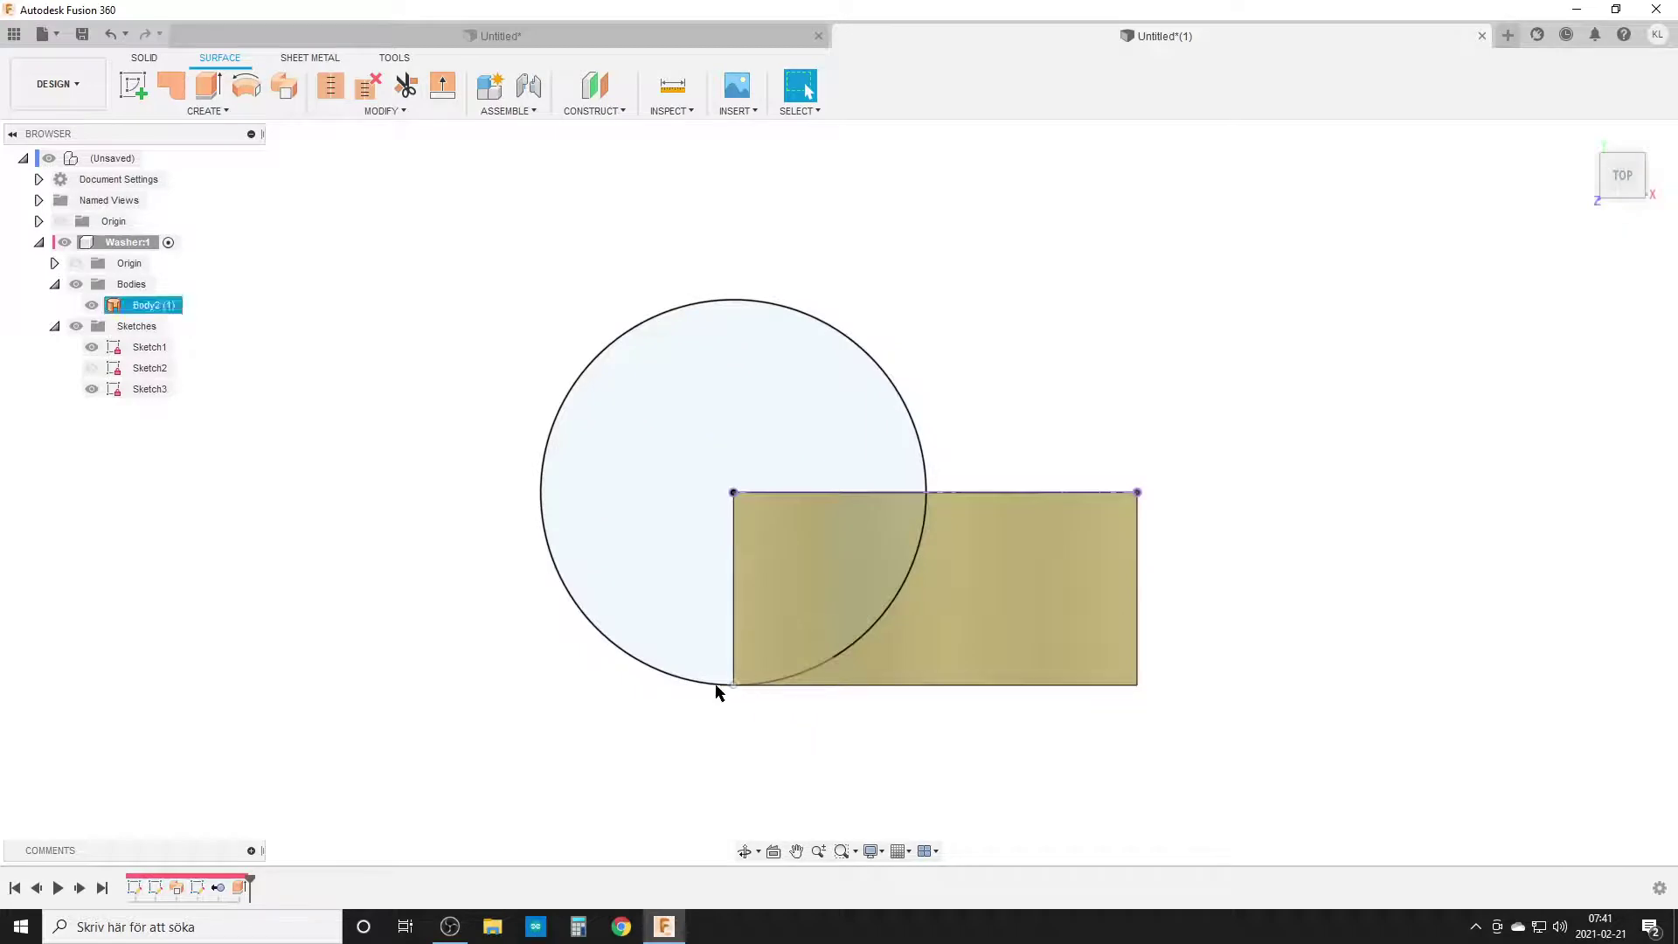
key("F4")
left_click_drag(906, 708, 847, 585)
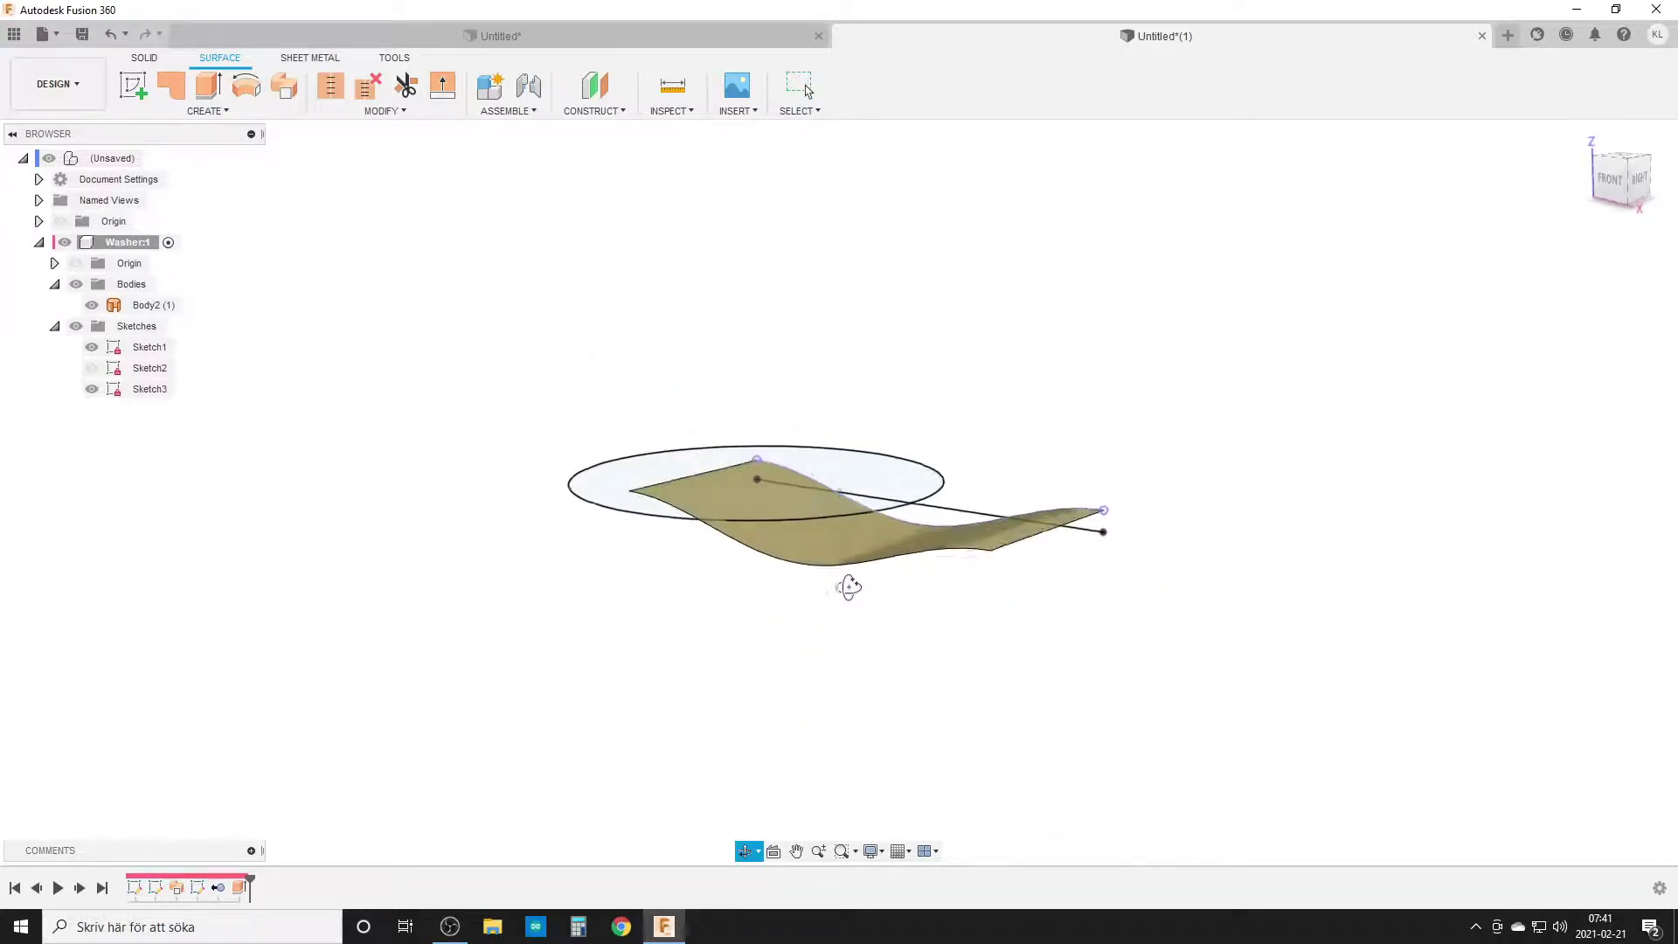
key("Escape")
scroll(844, 586, "up", 1)
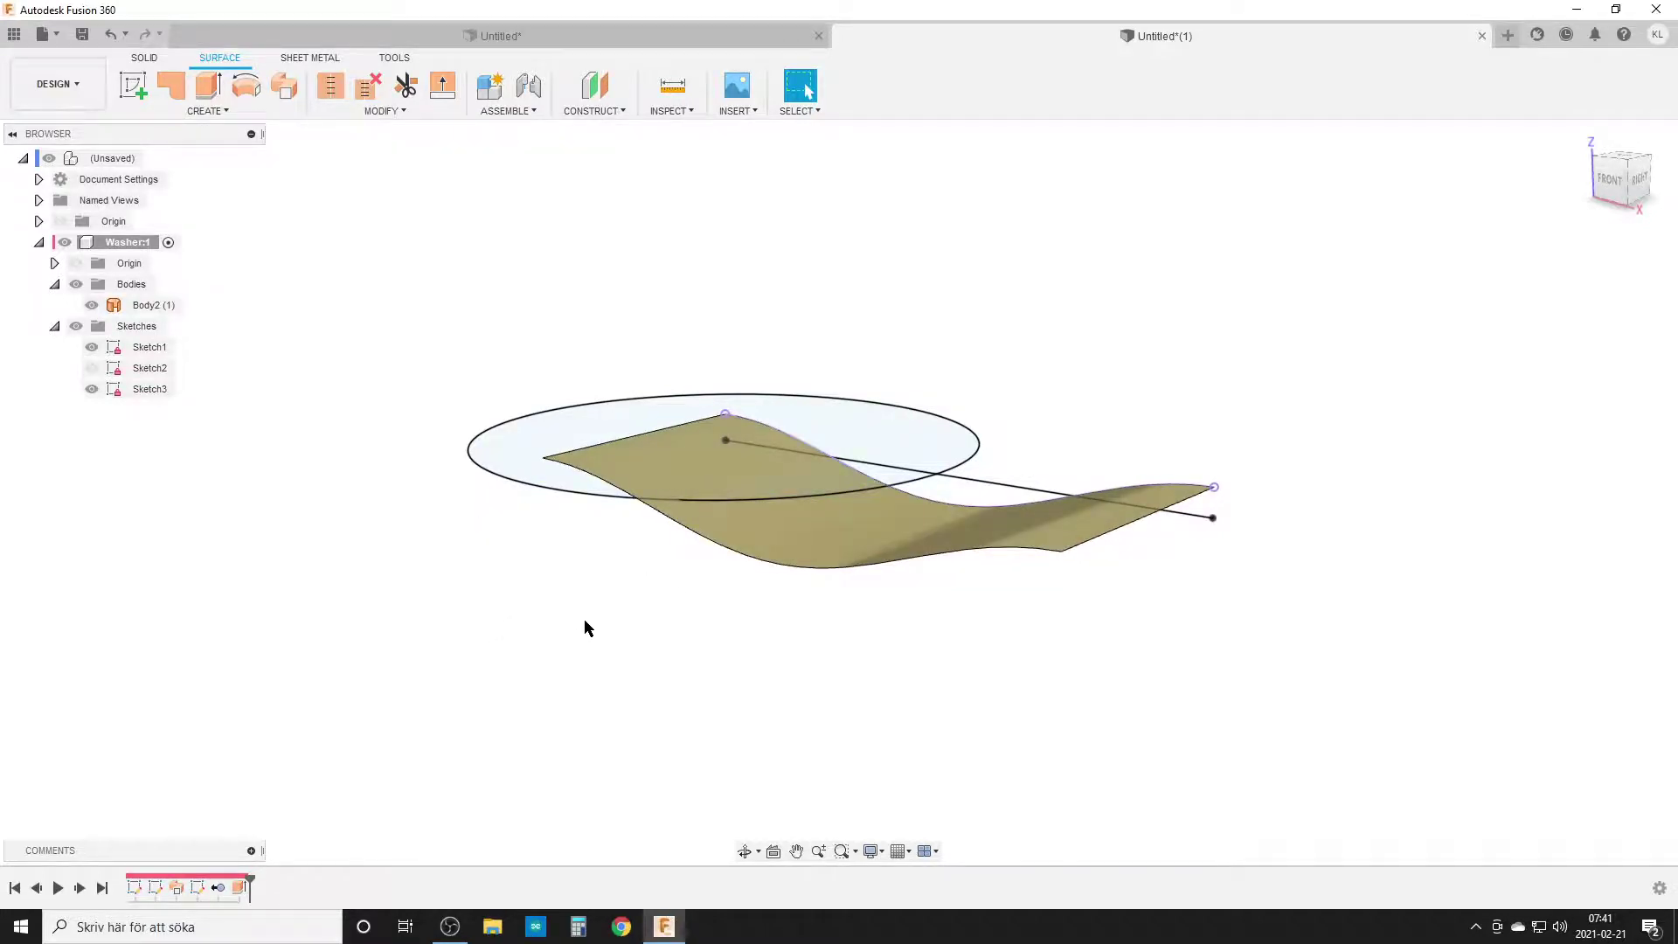
middle_click_drag(584, 628, 651, 592, "shift")
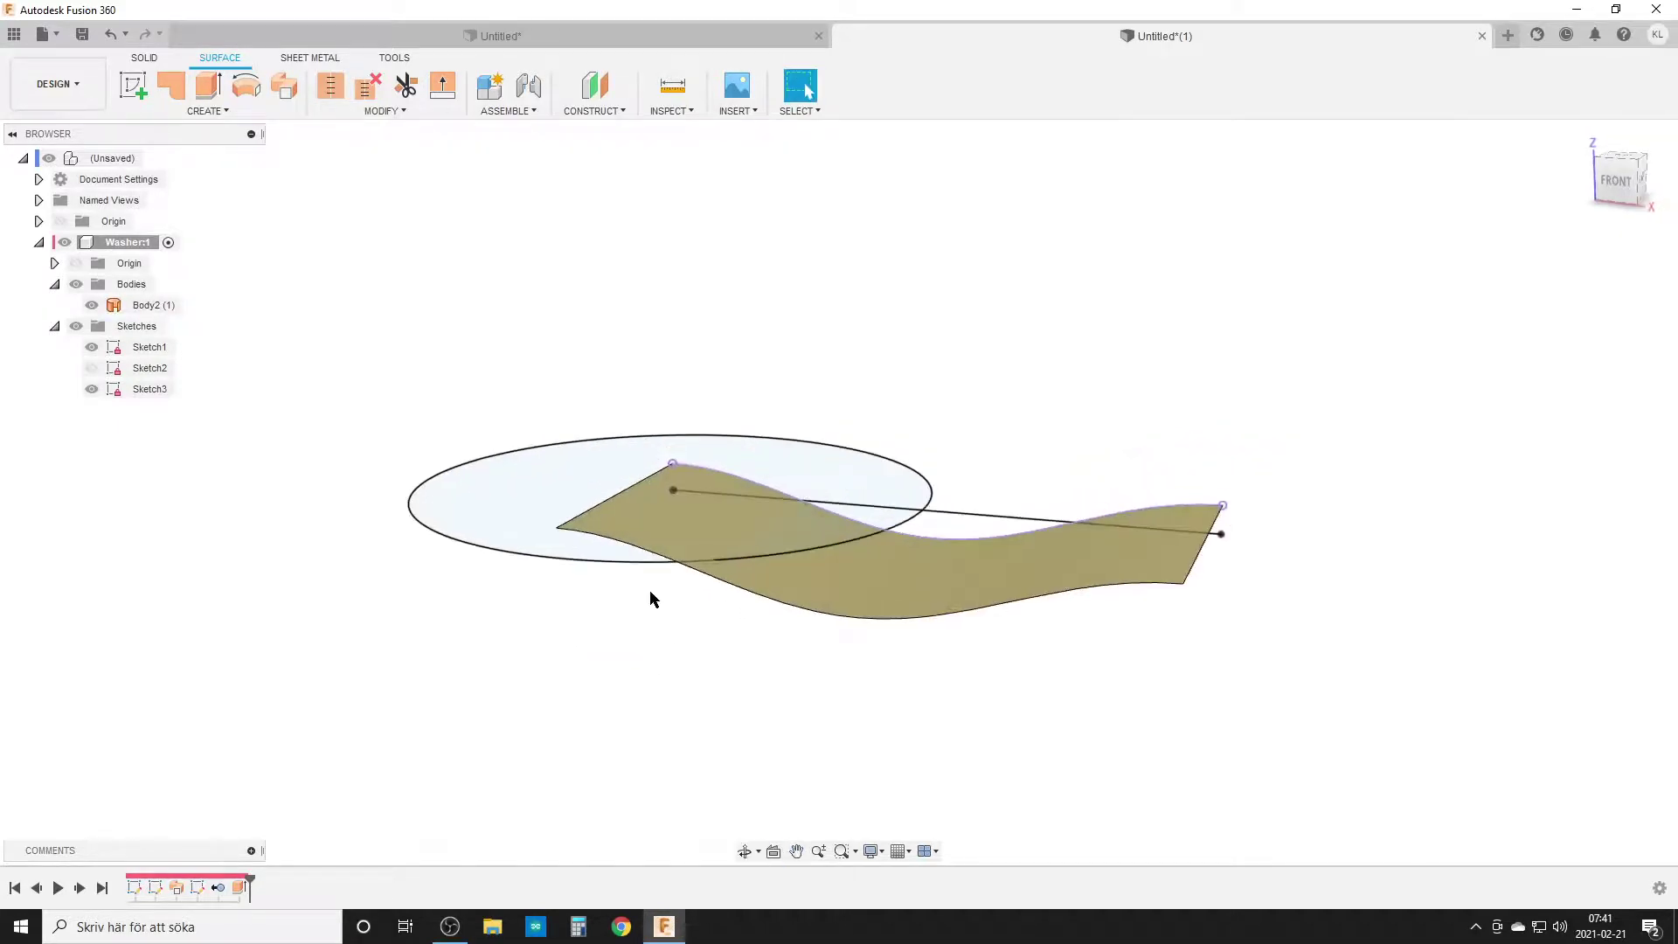
scroll(782, 657, "up", 3)
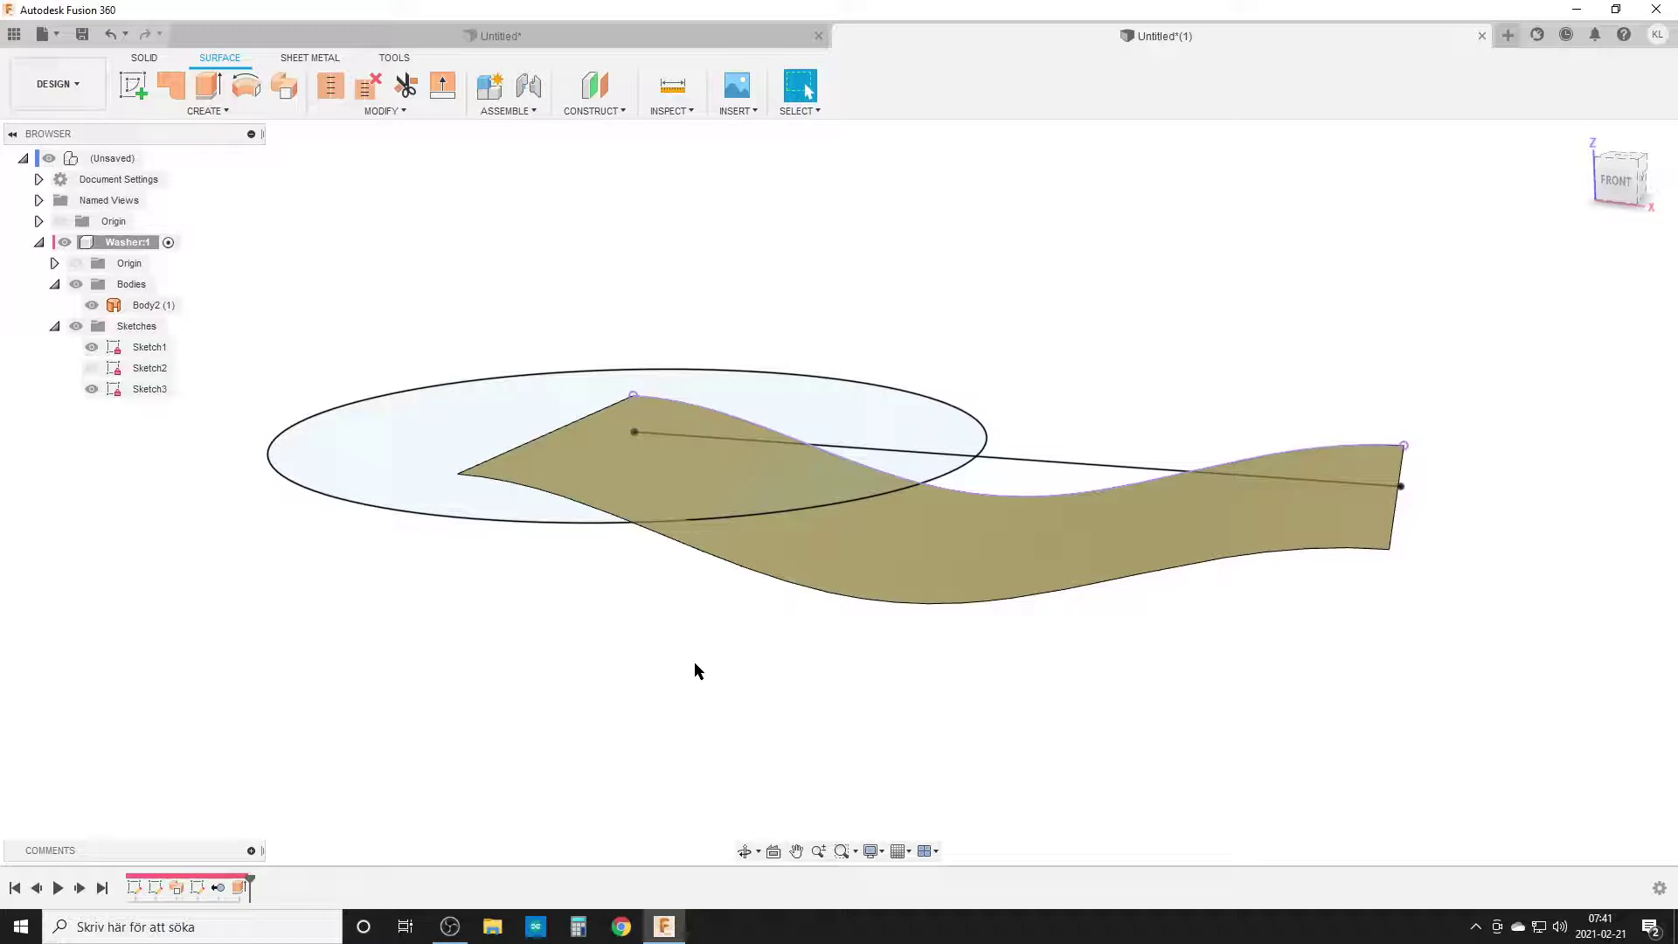
Step: Thicken the wave surface to one side by the user parameter -Thickness, as a new body
type("sthc")
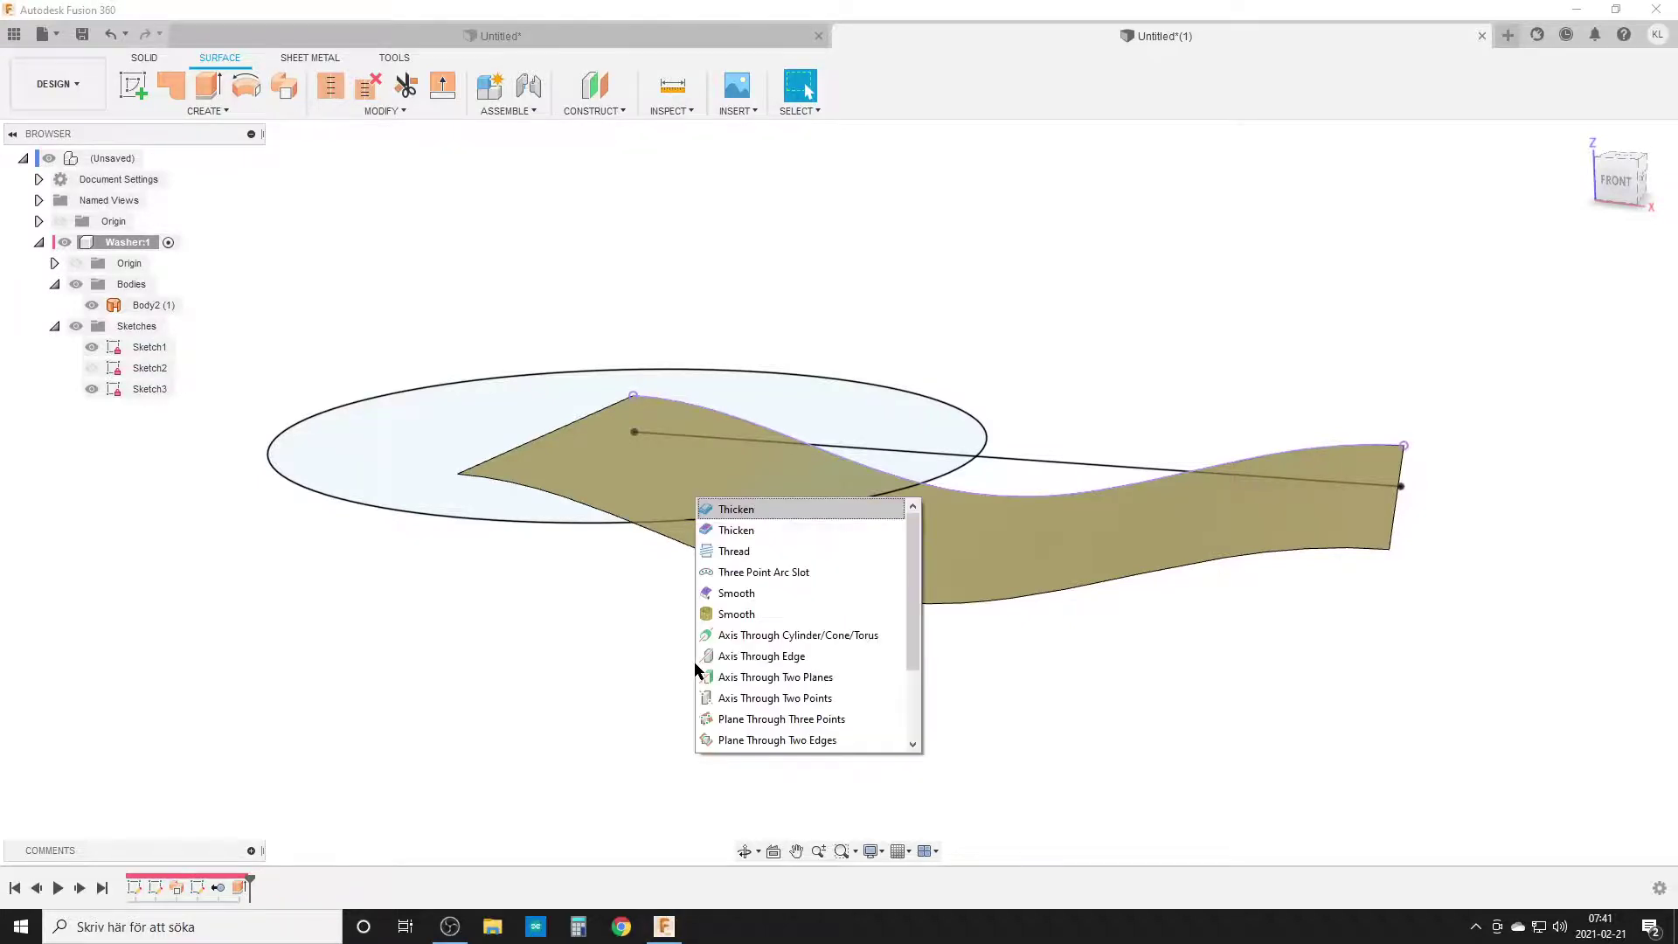
type("i")
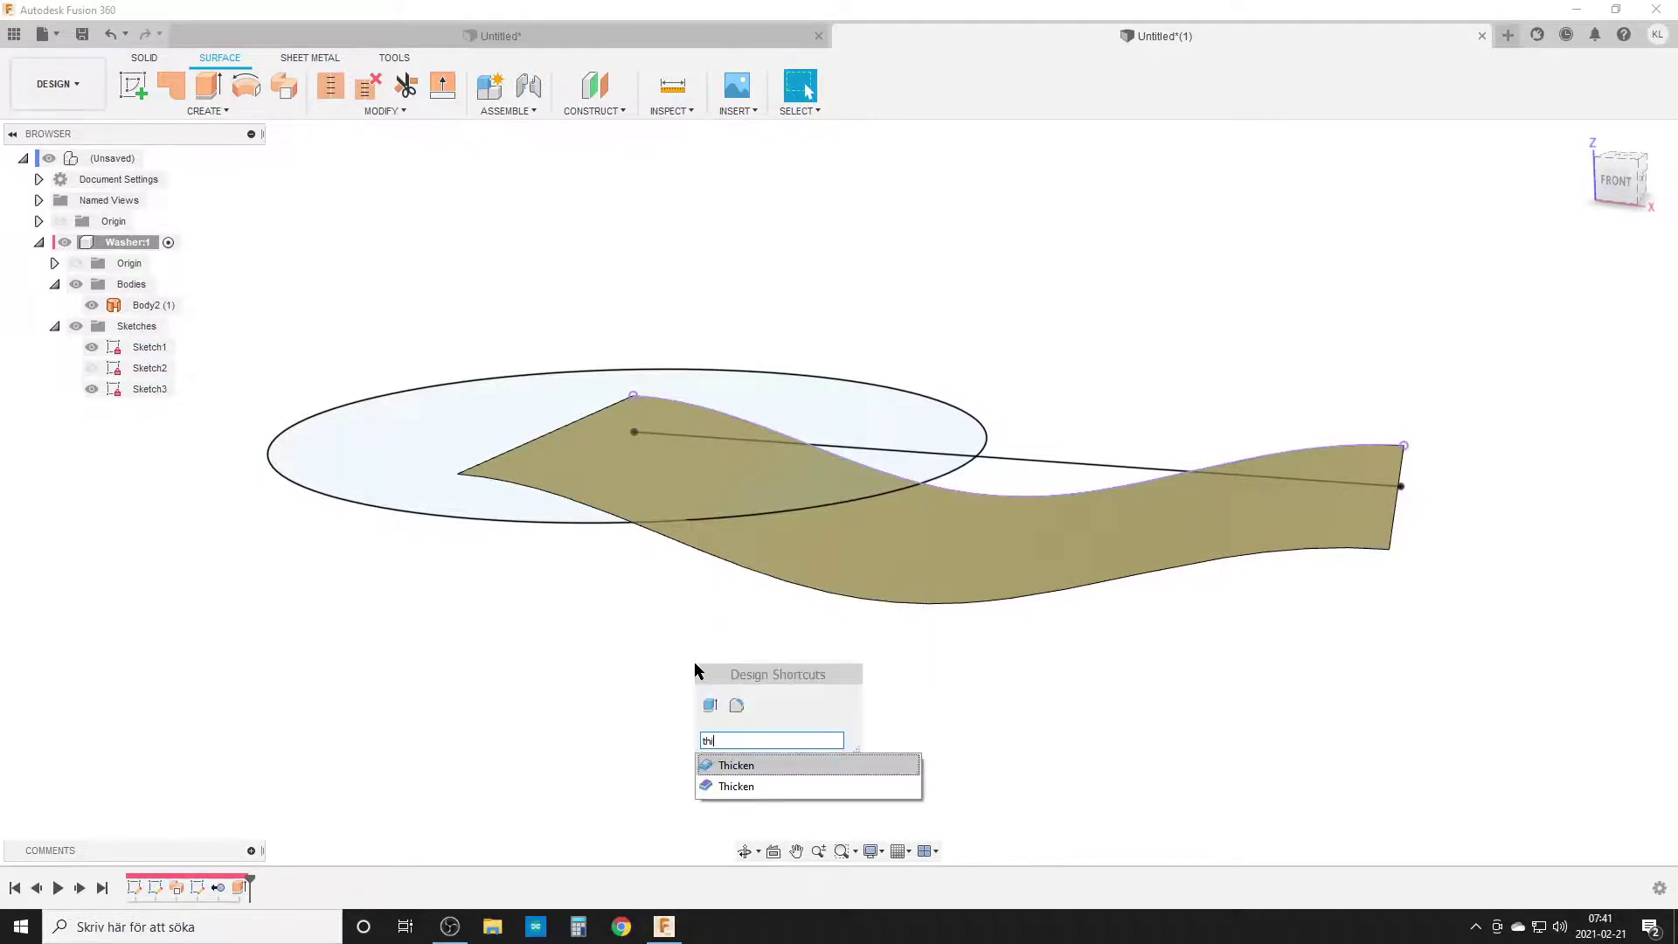
left_click(730, 767)
left_click(994, 542)
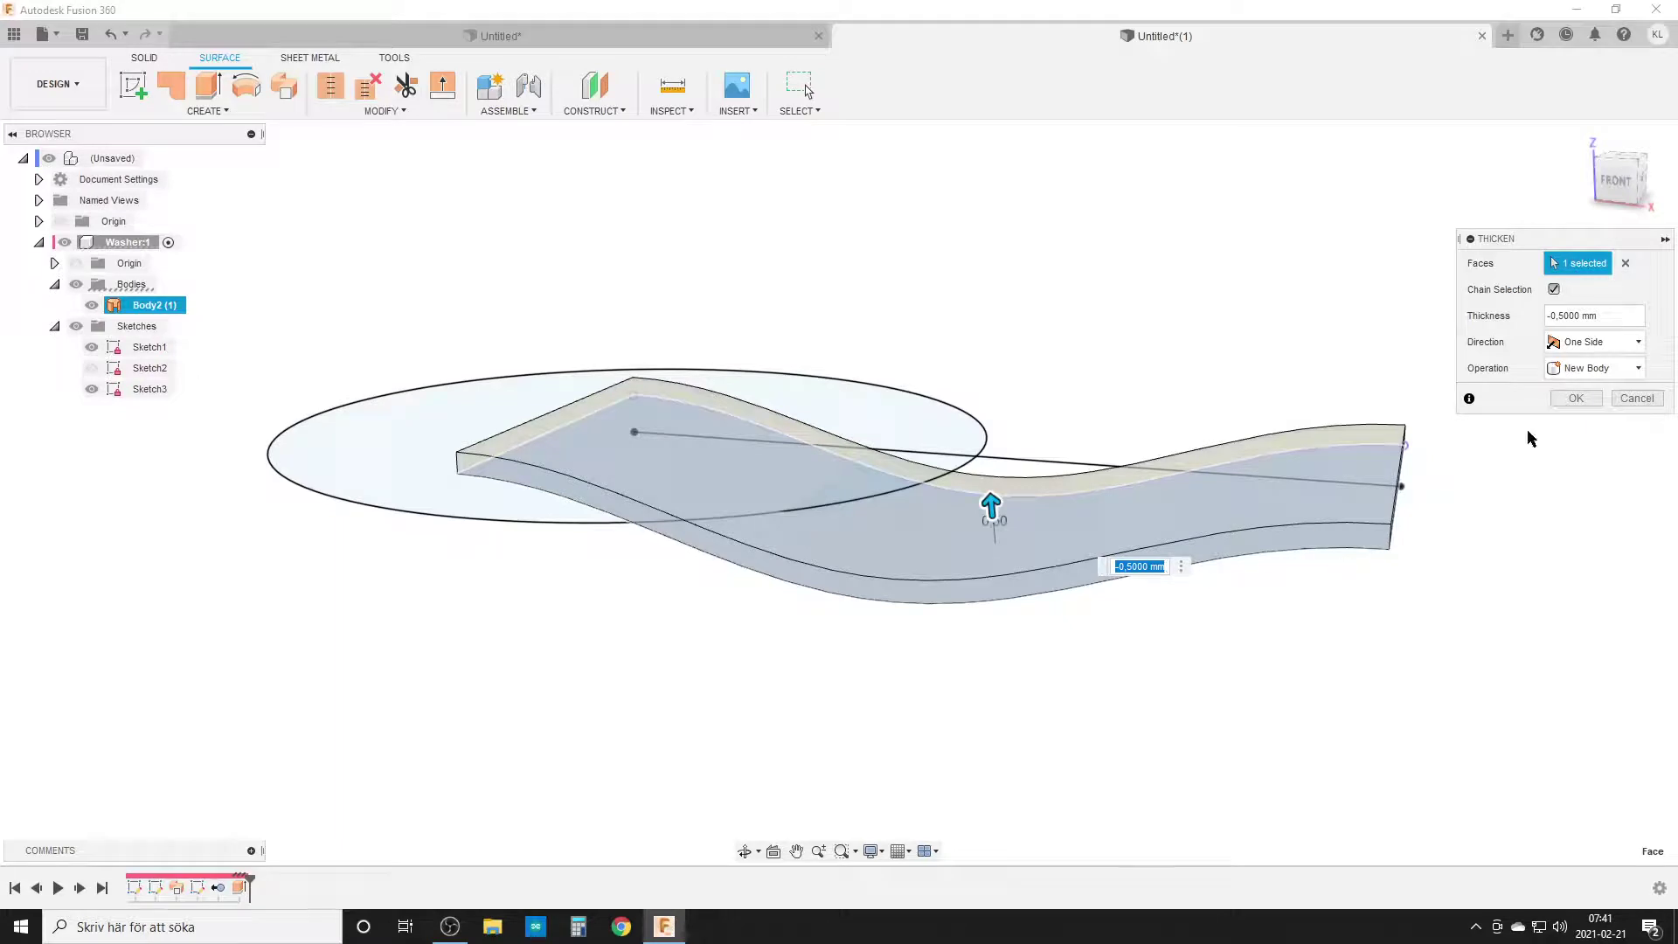
left_click(1611, 318)
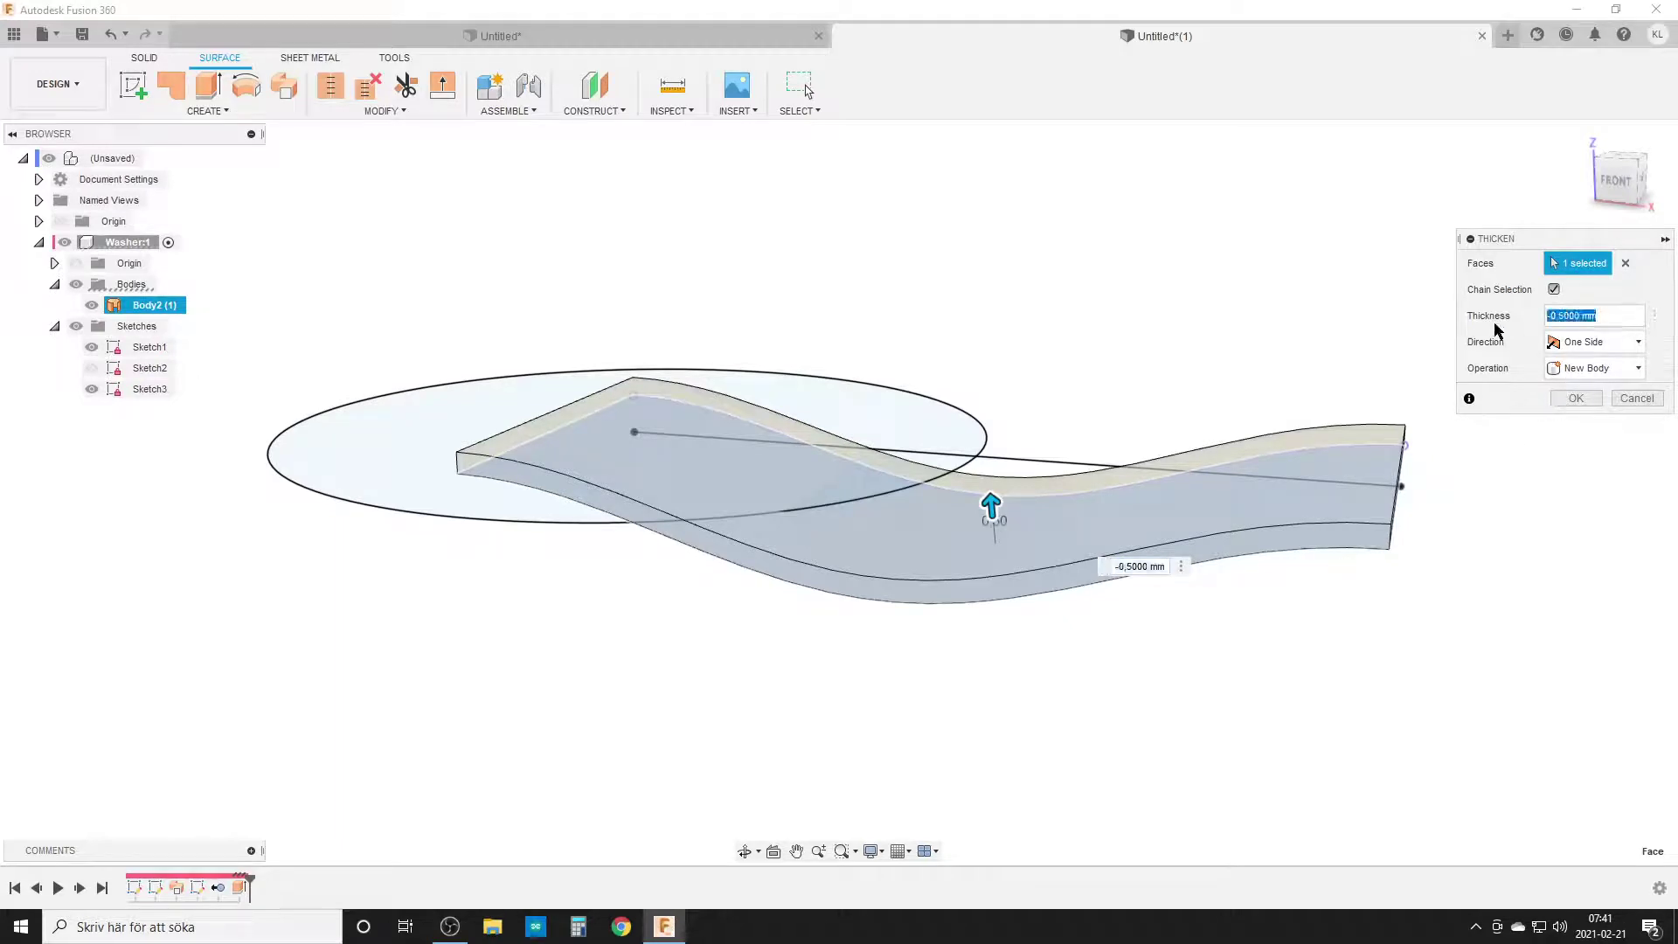
type("-th")
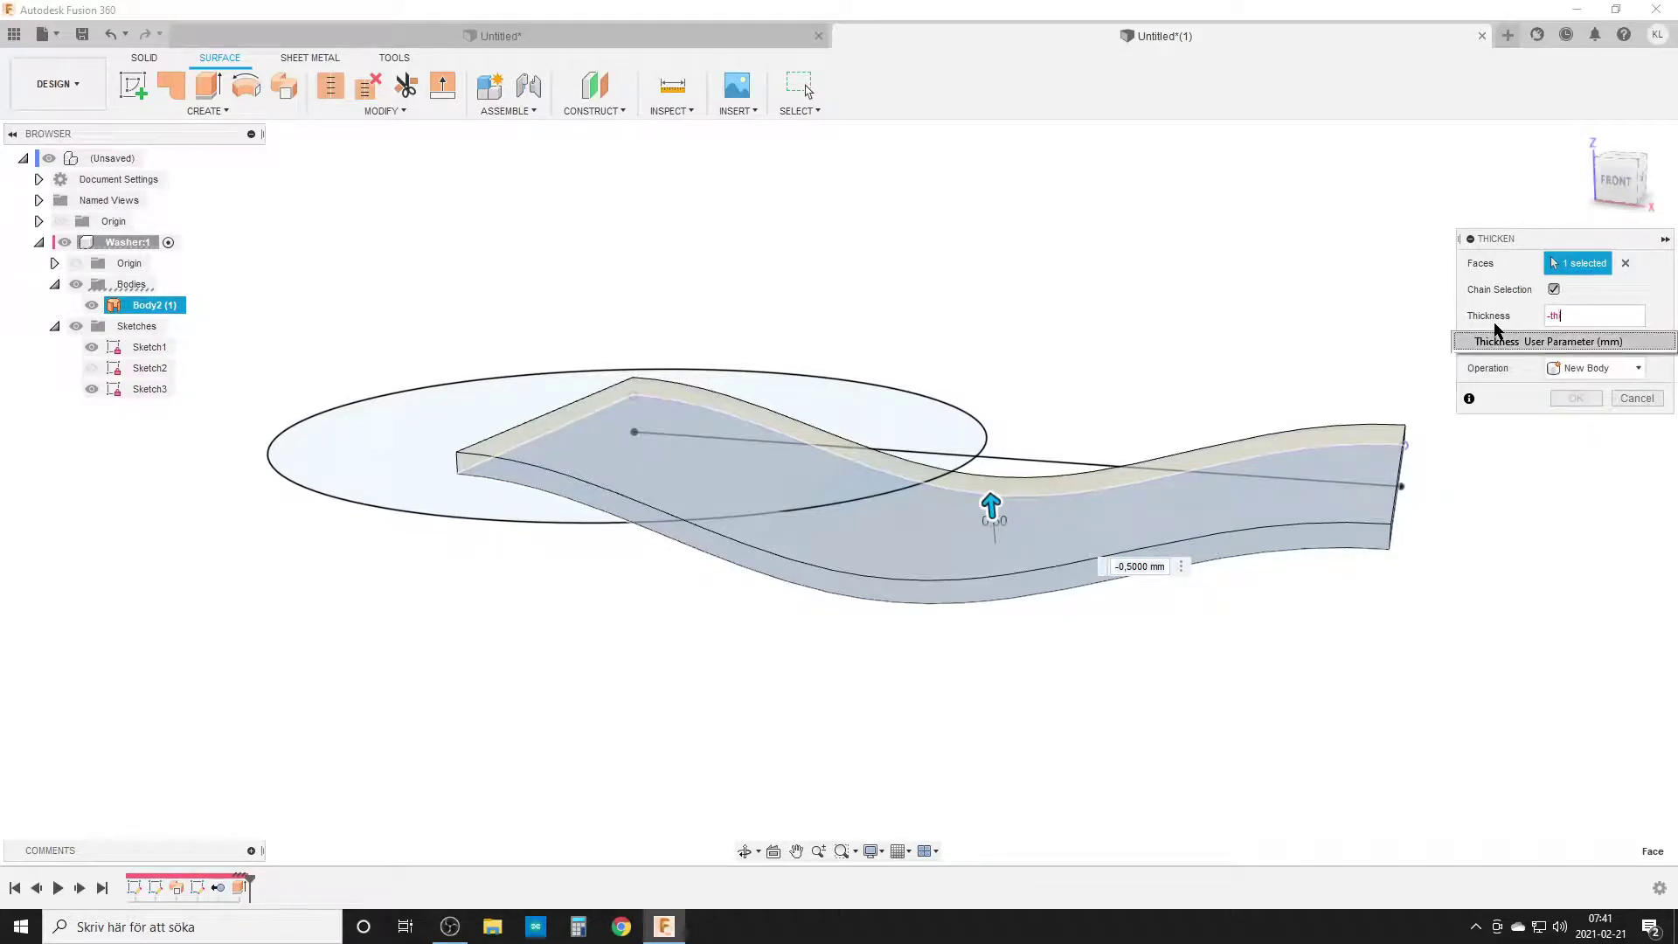
key("Return")
key("Return")
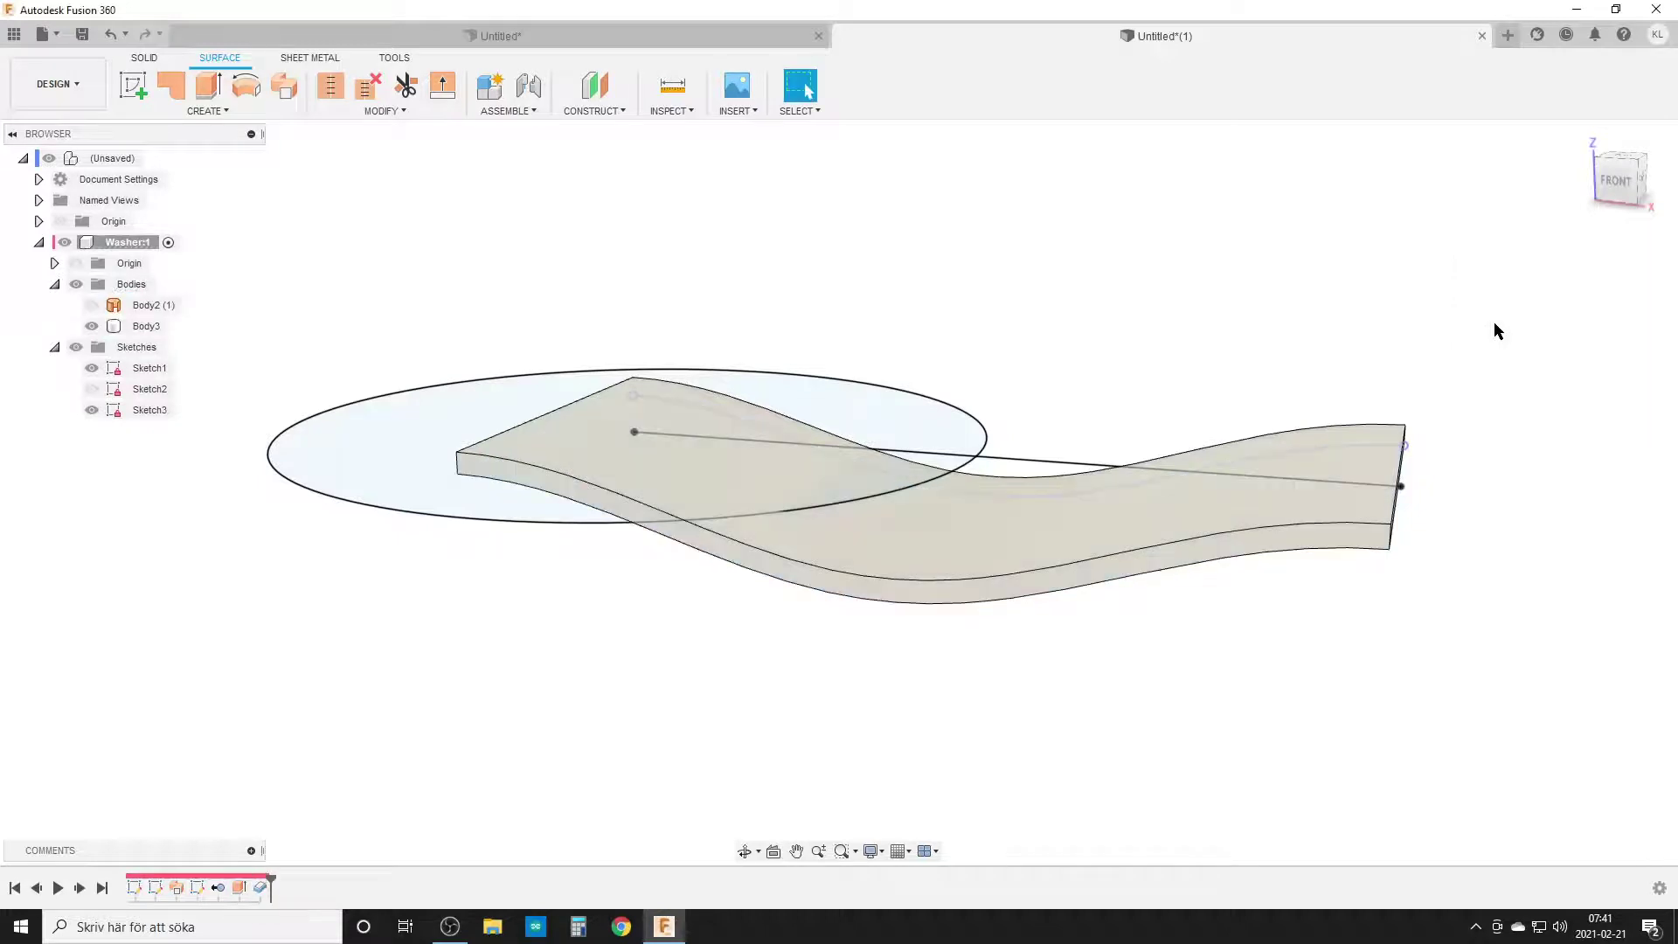
Step: Remove the extruded surface body and hide the sketch with the projected wave curve
right_click(144, 308)
left_click(218, 570)
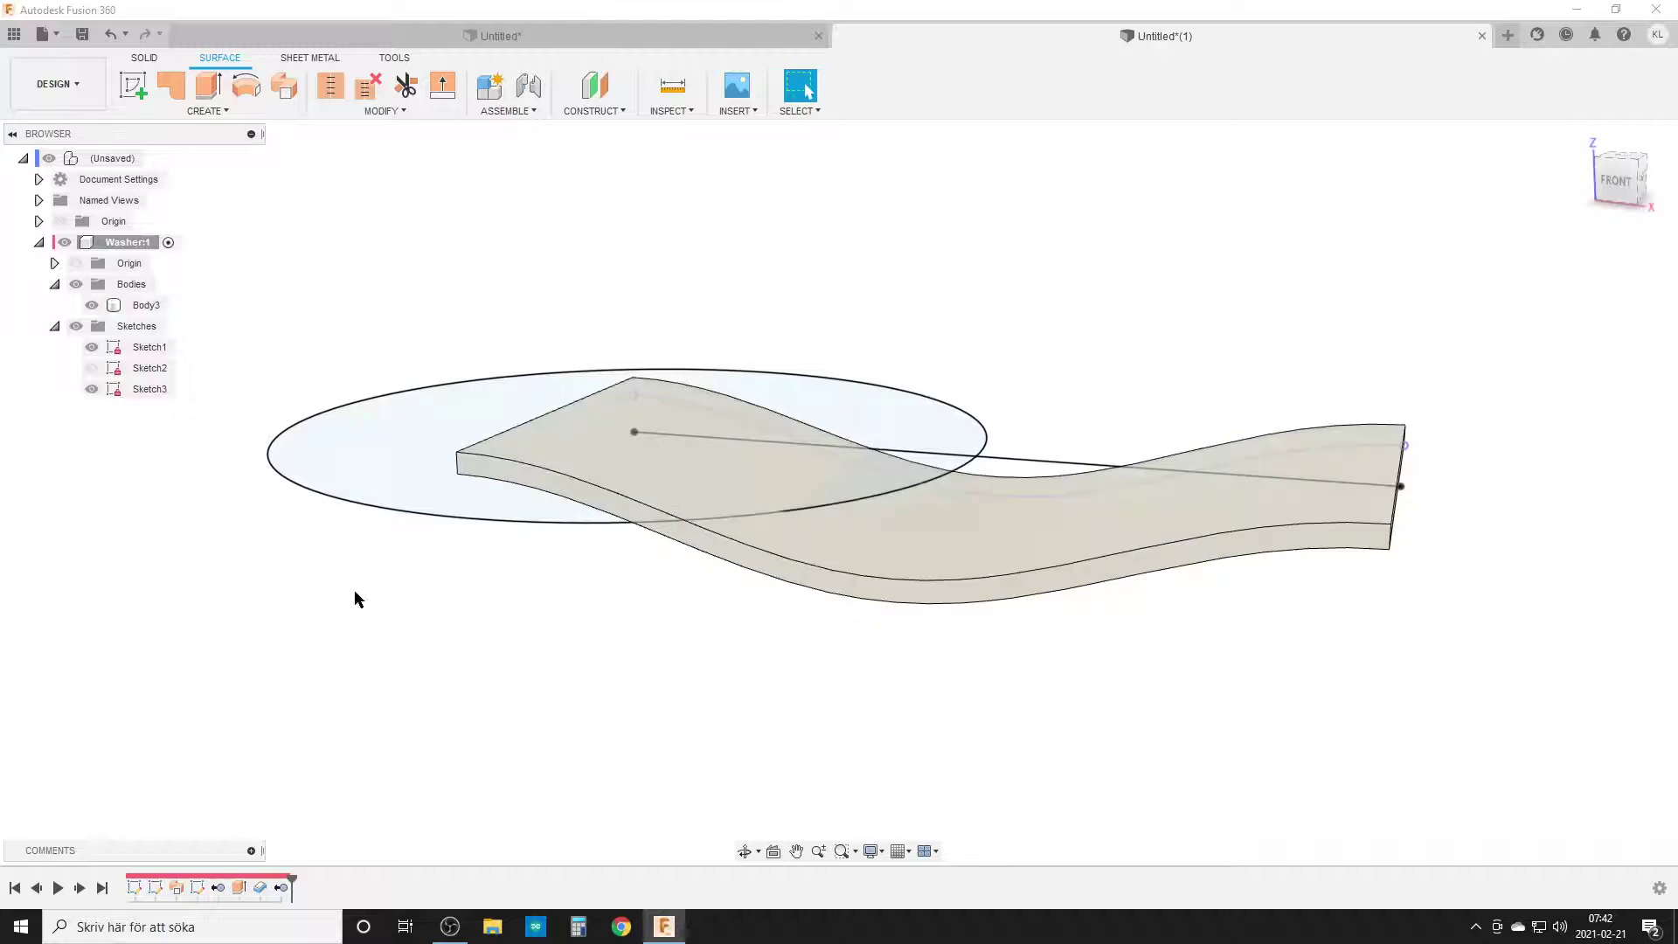
left_click(91, 389)
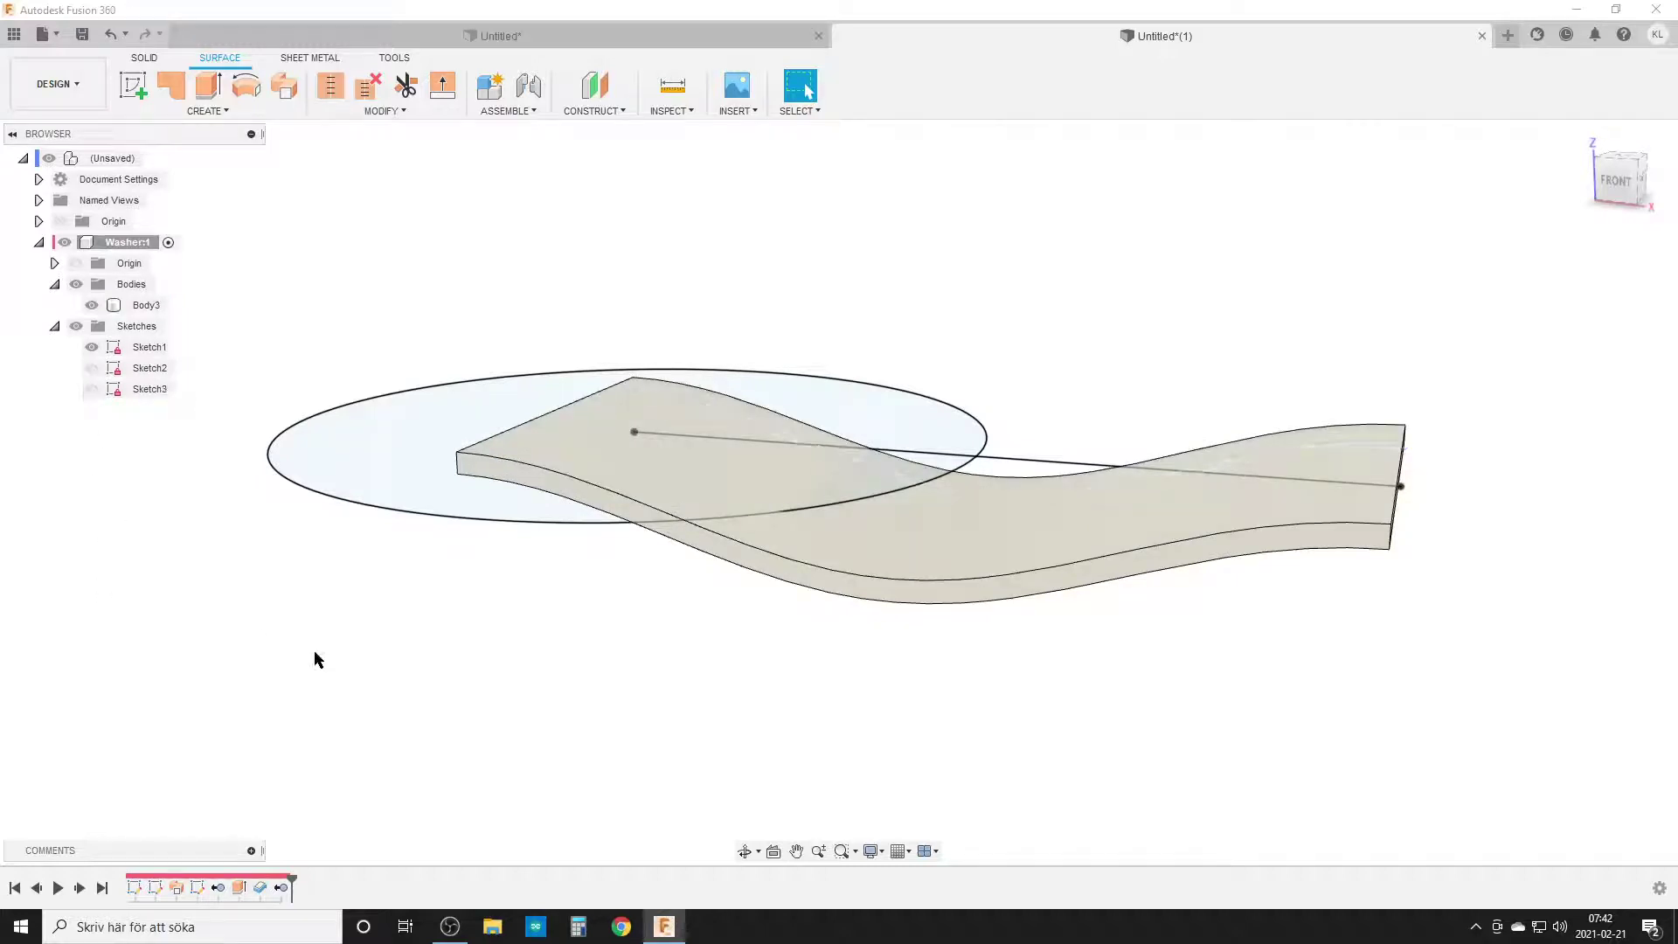